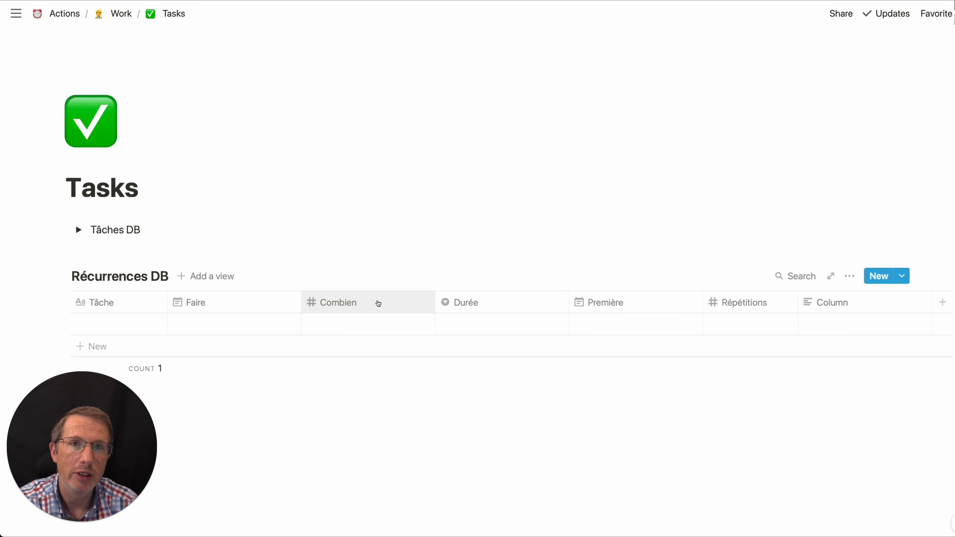
Step: Check the options available for the Durée property in the Récurrences DB table
left_click(468, 310)
left_click(485, 127)
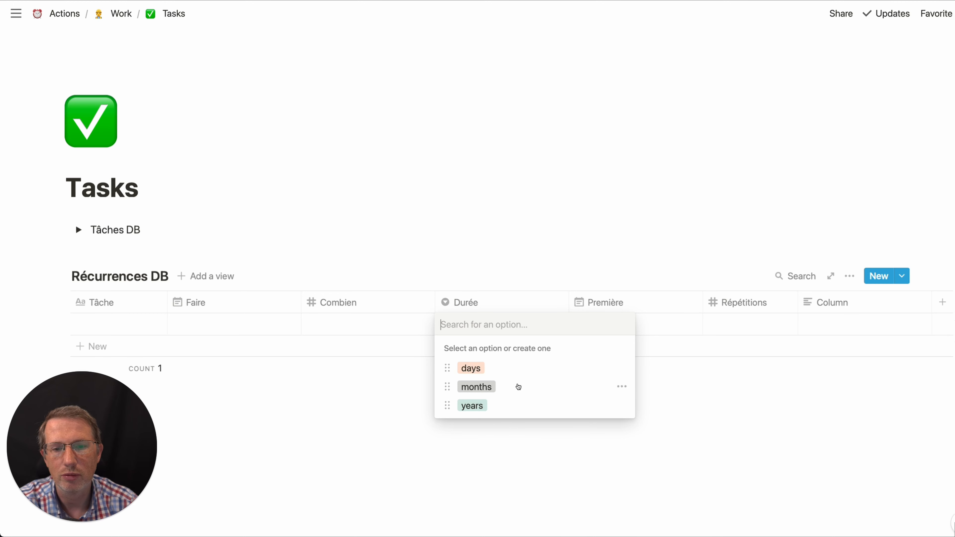
key("Escape")
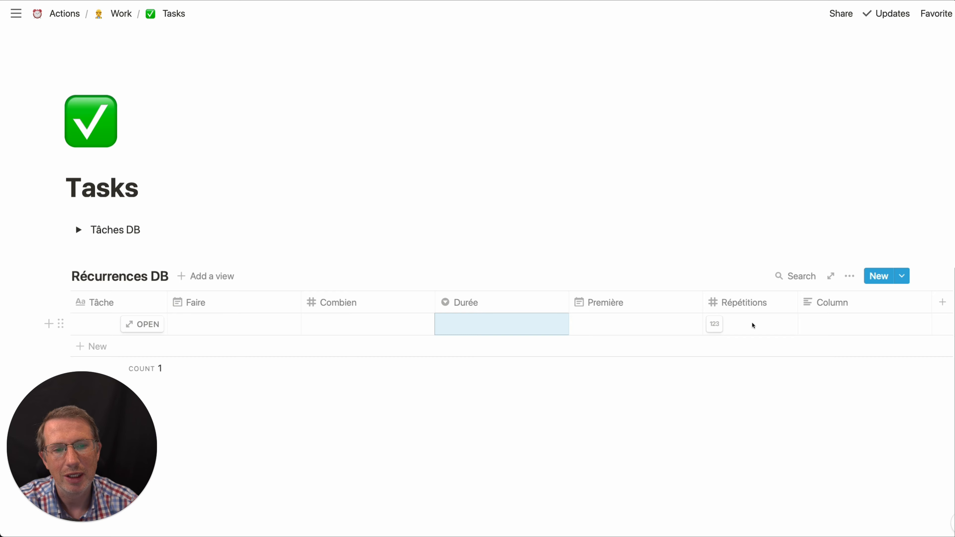
Step: Delete the text property named Column from the Récurrences DB table
left_click(897, 301)
left_click(860, 279)
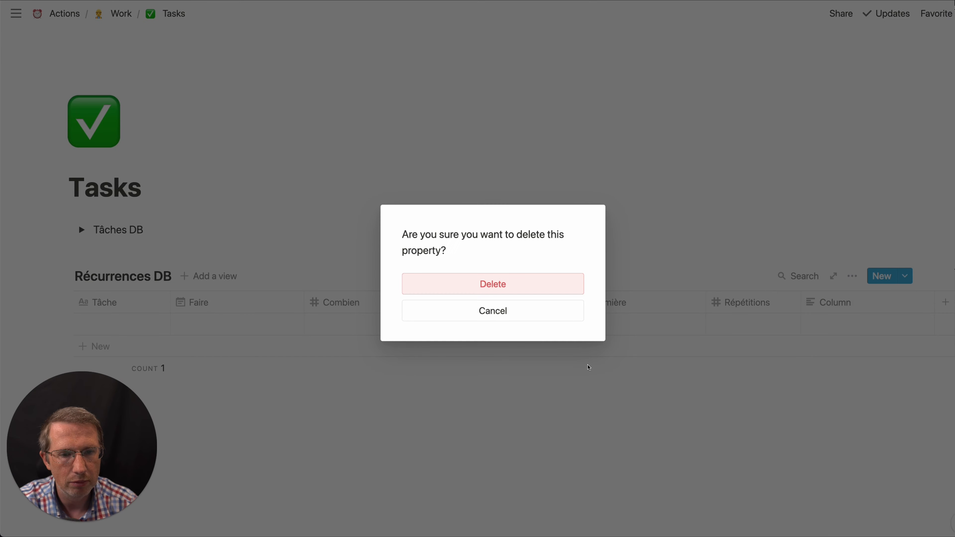
left_click(553, 293)
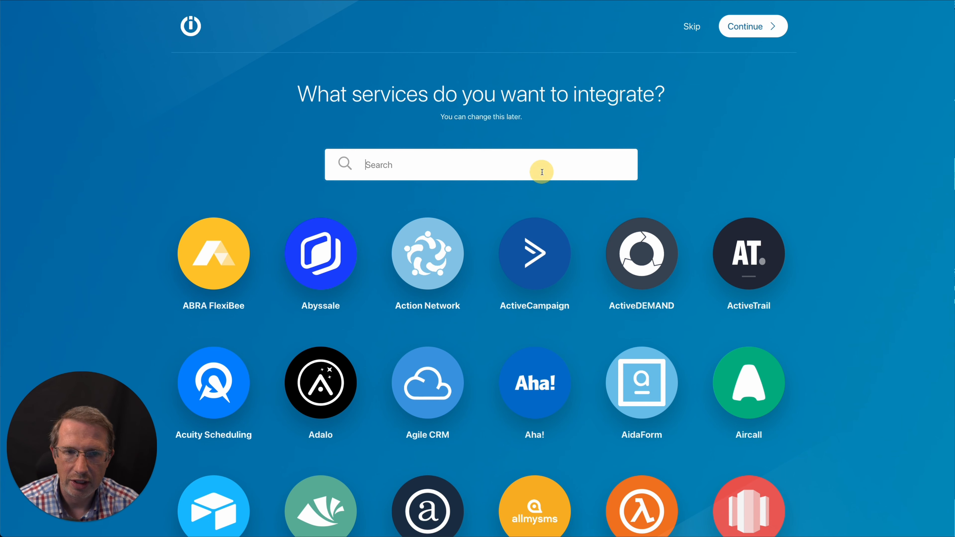
Step: In Integromat, choose Notion as the service to integrate and start the new scenario with a Watch Database Items module
type("Notion")
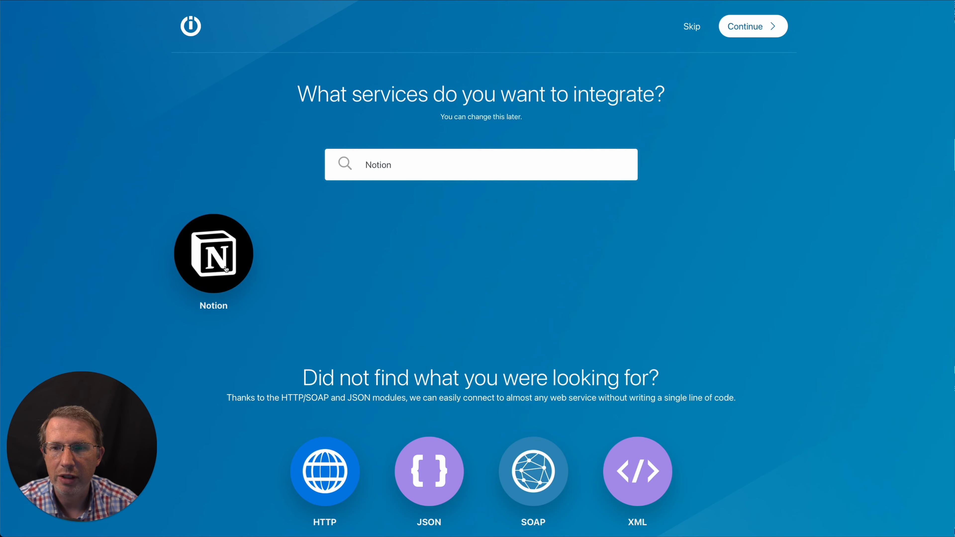
left_click(214, 254)
left_click(757, 35)
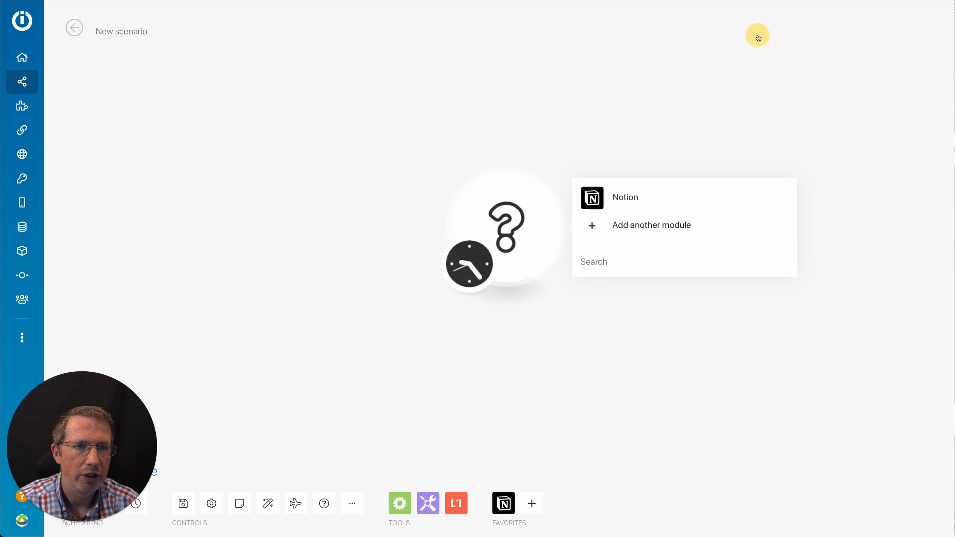
left_click(586, 196)
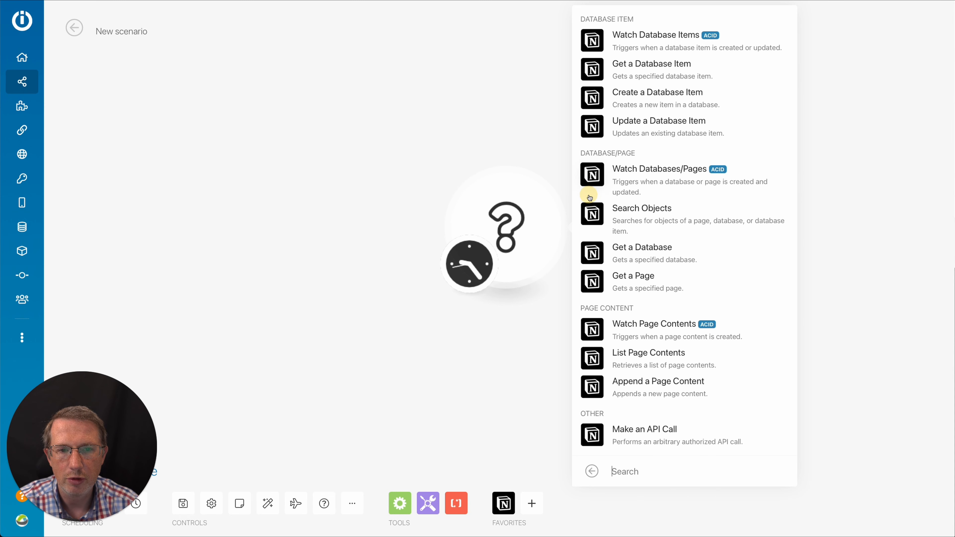
left_click(601, 45)
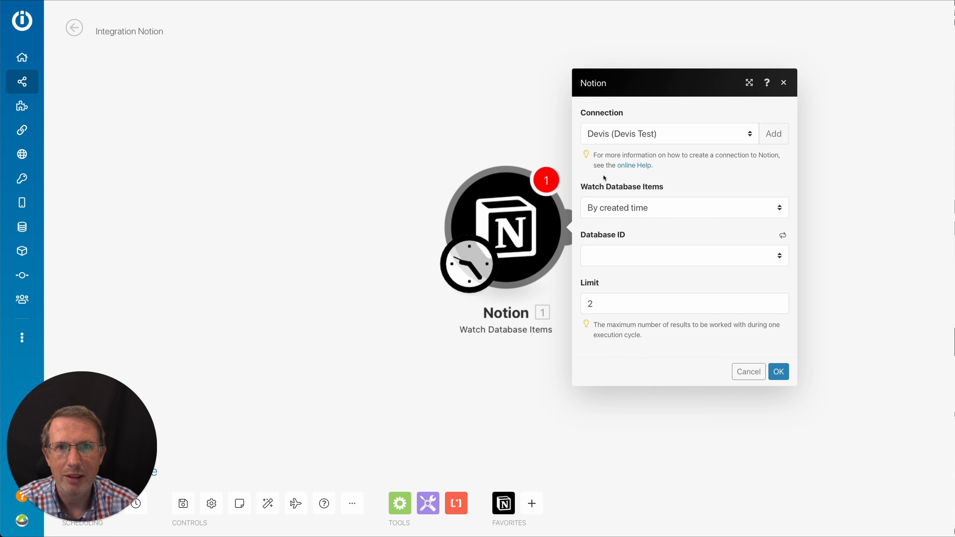
Step: Create a Notion connection named Récur and grant Integromat access to the P.A.C.k - Efficiency System workspace
left_click(773, 133)
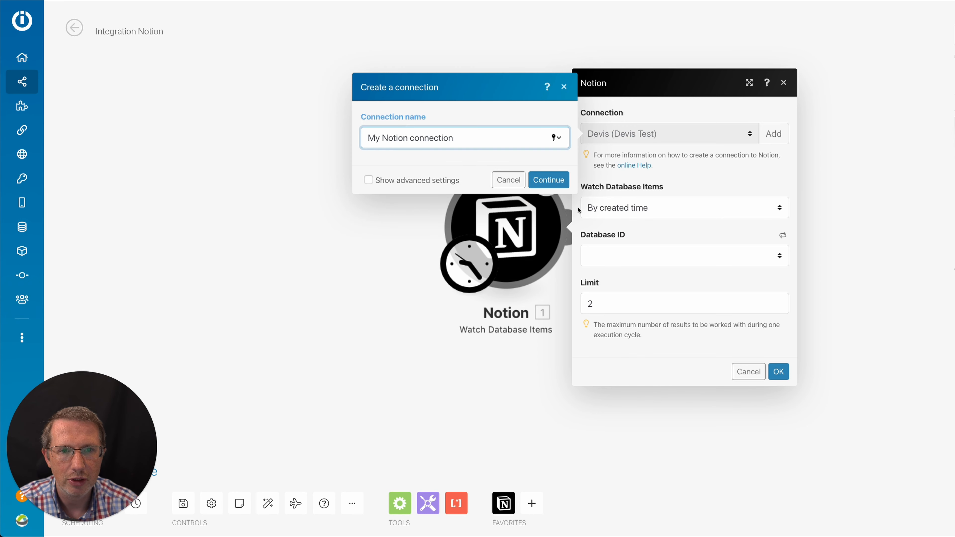
triple_click(503, 144)
type("Récur")
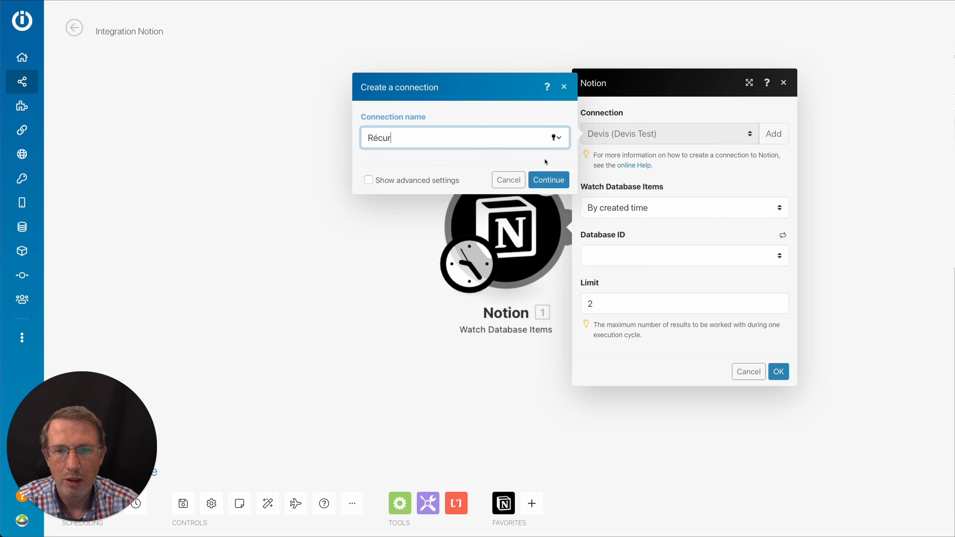
left_click(548, 180)
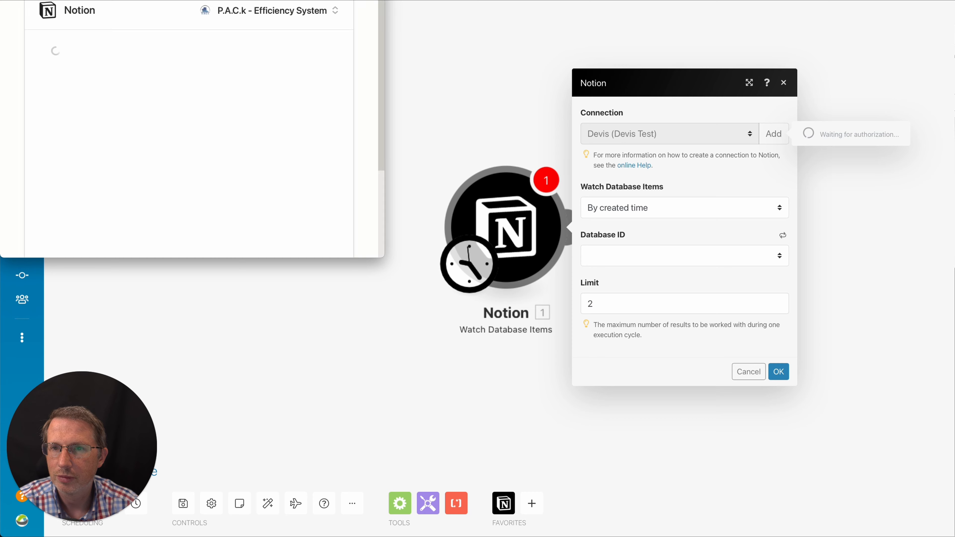
scroll(237, 129, "down", 5)
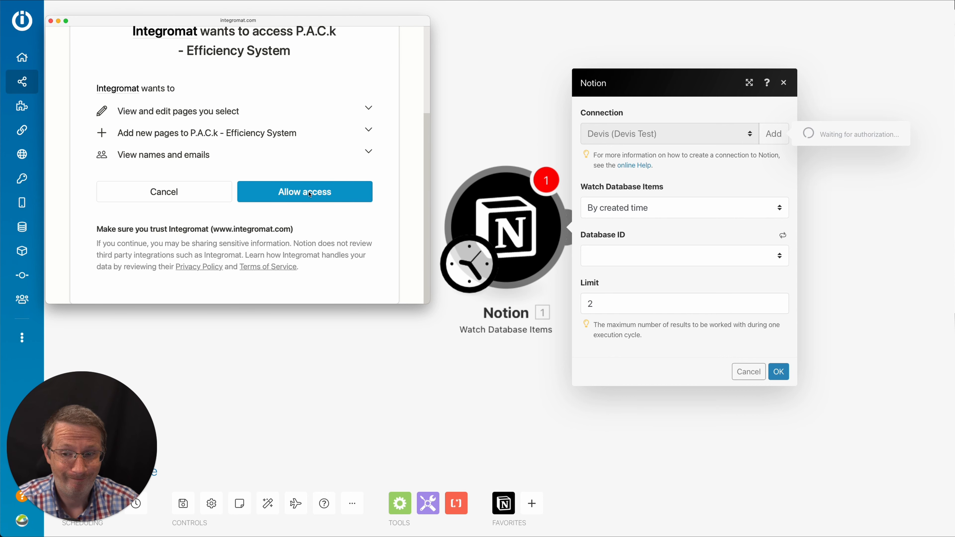
left_click(310, 191)
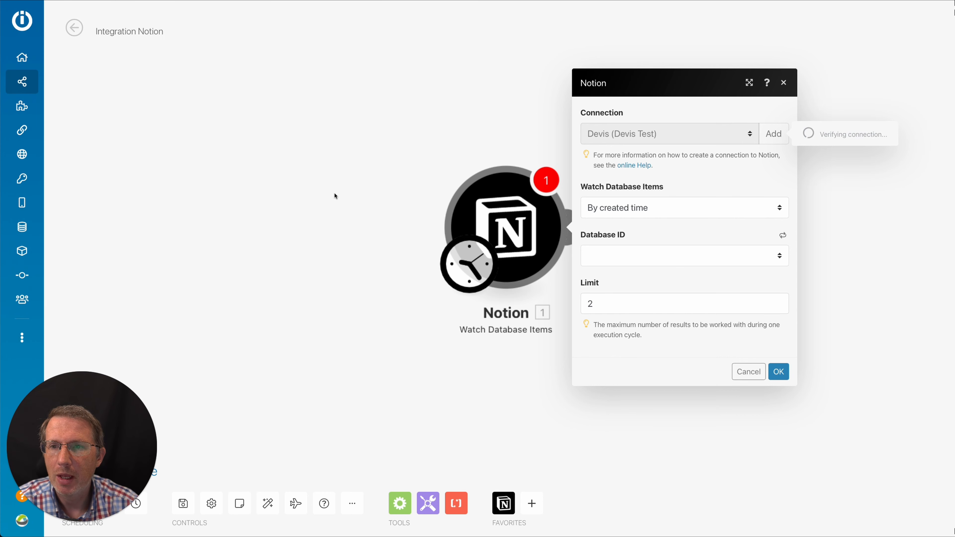
Step: Set the Notion module to watch Récurrences DB items by updated time, starting from now on
left_click(638, 214)
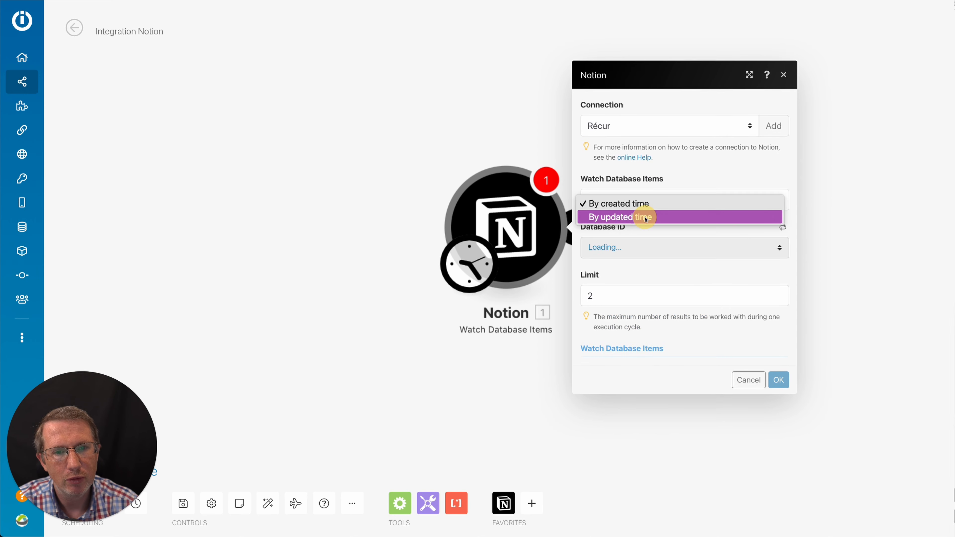
left_click(638, 209)
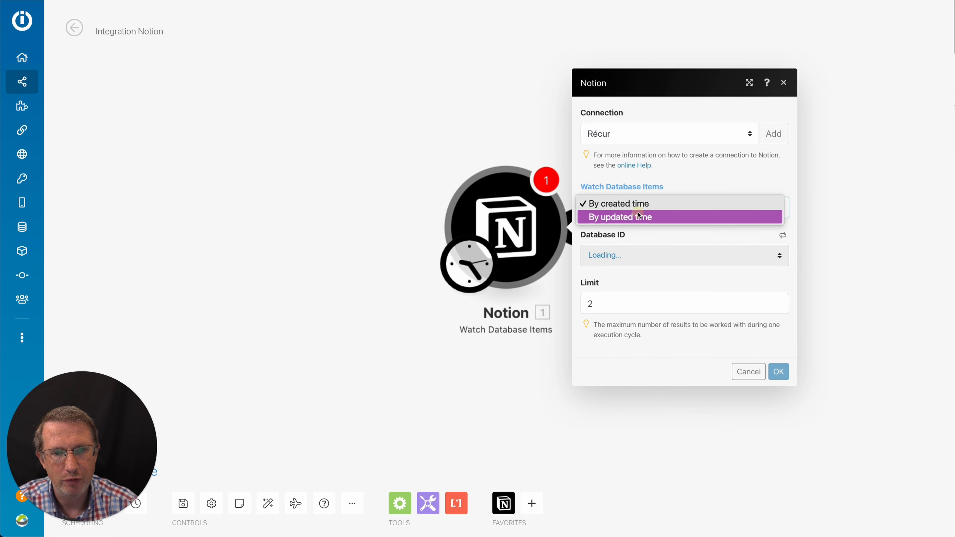
left_click(636, 218)
left_click(641, 259)
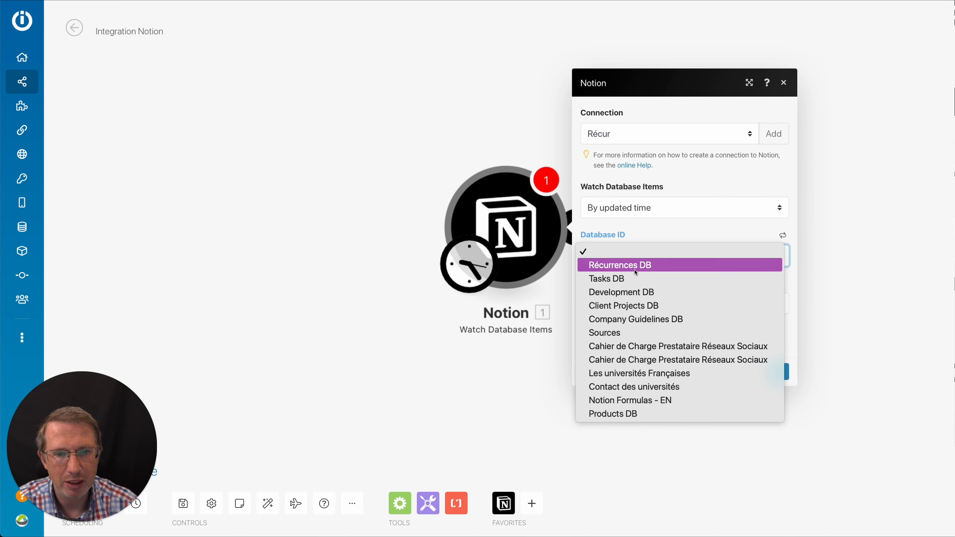
left_click(632, 264)
left_click(770, 371)
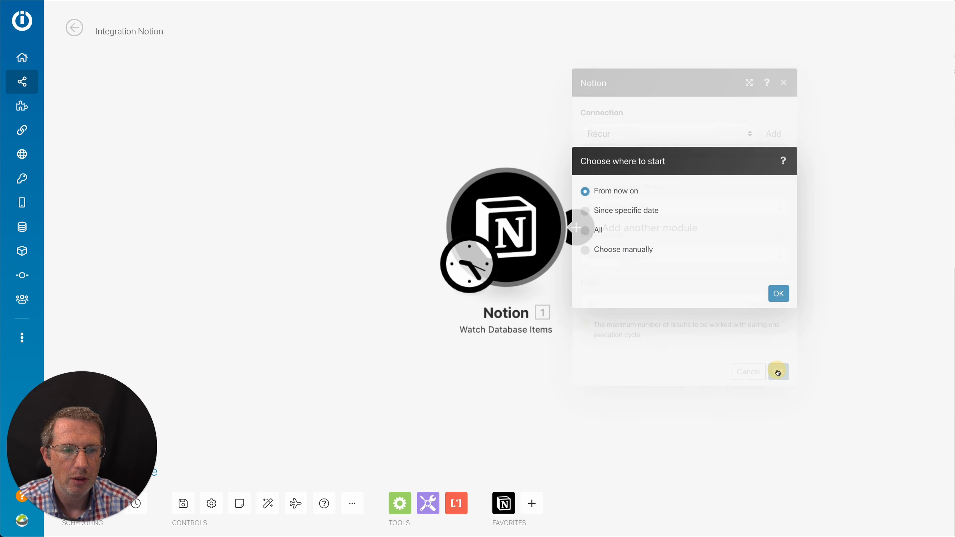
left_click(778, 293)
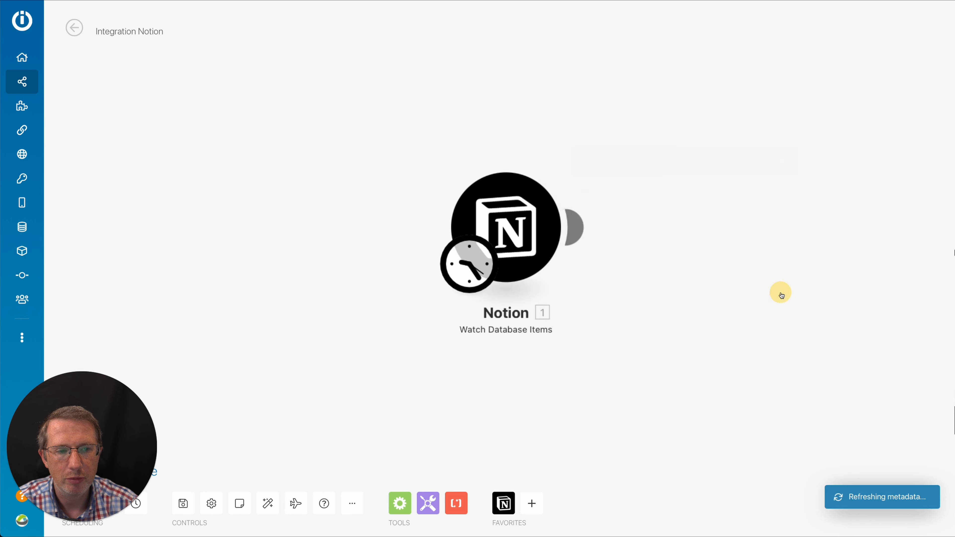
Step: Add a Repeater flow control module and connect it after the Notion module
left_click_drag(773, 292, 519, 286)
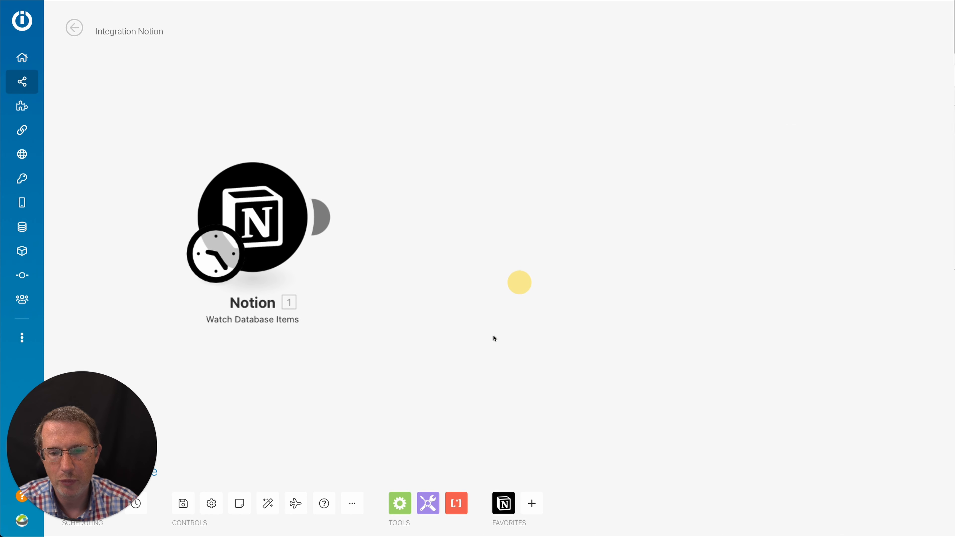
left_click(400, 503)
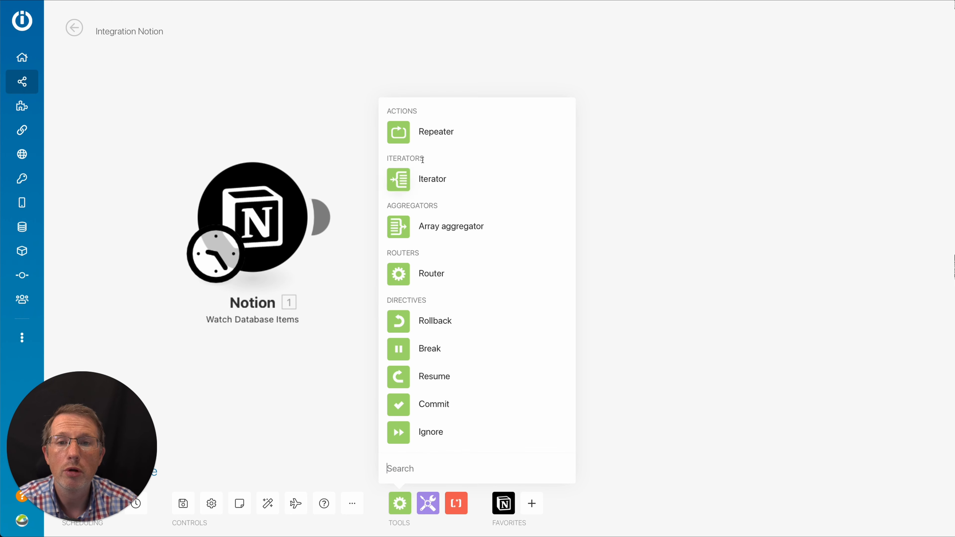
left_click(422, 138)
left_click_drag(419, 158, 488, 234)
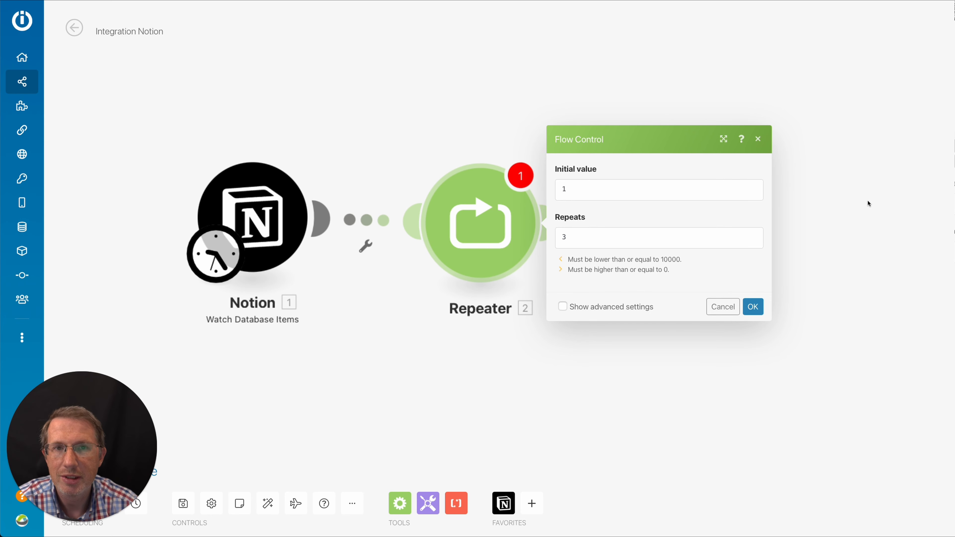
Step: Set the Repeater's number of repeats to the Répétitions property value from the Notion module
left_click(726, 237)
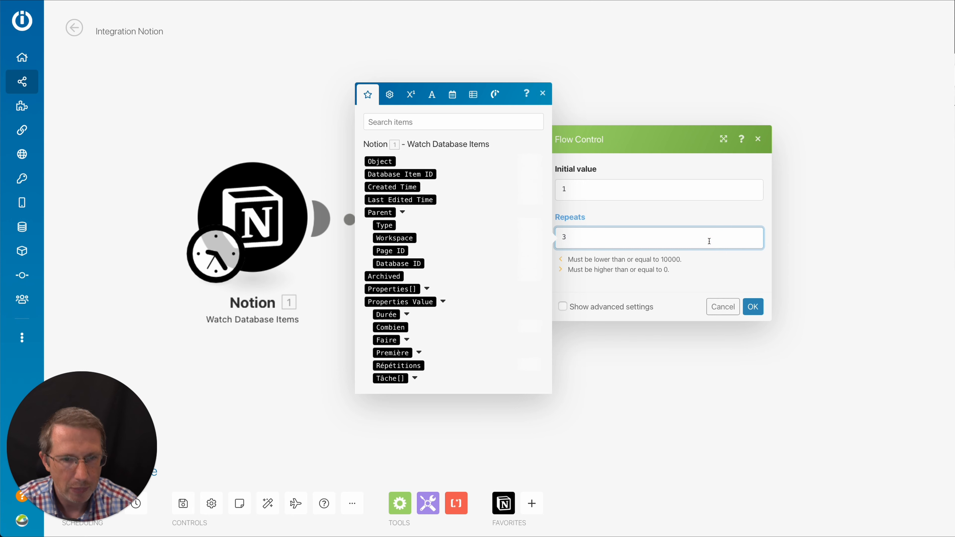
key("BackSpace")
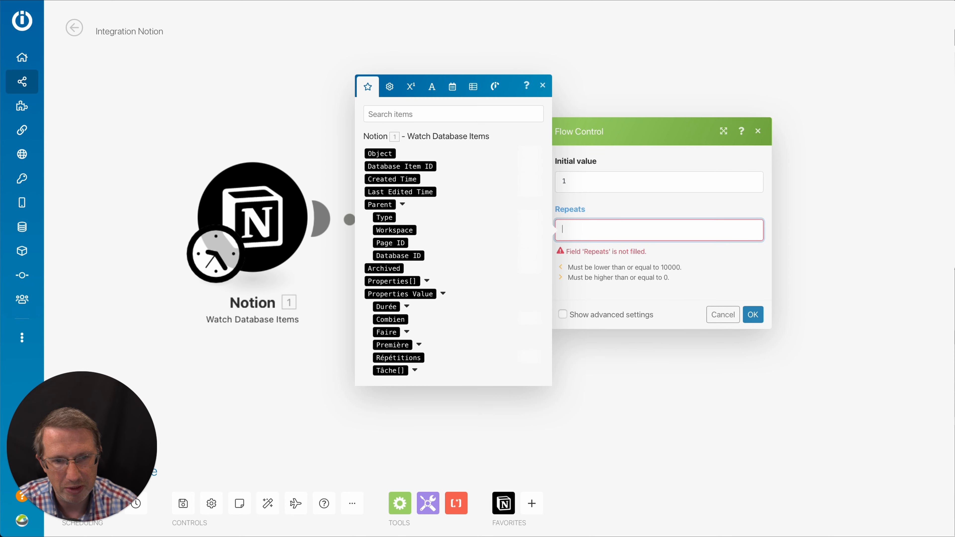
left_click(409, 358)
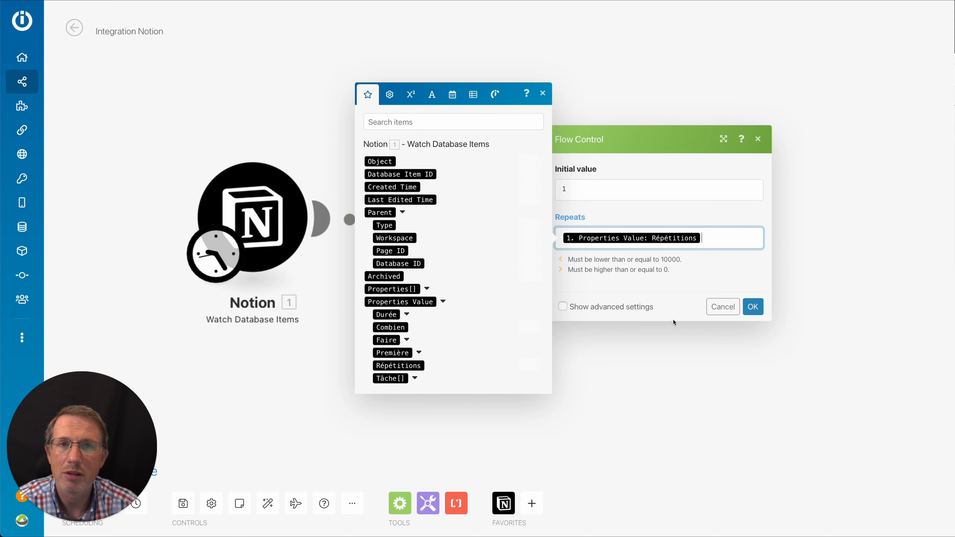
left_click(678, 299)
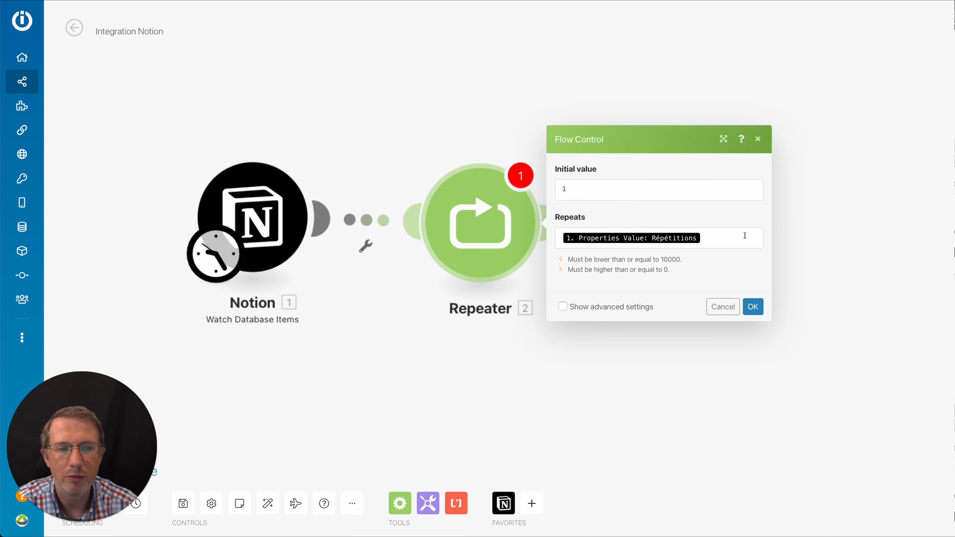
left_click(754, 309)
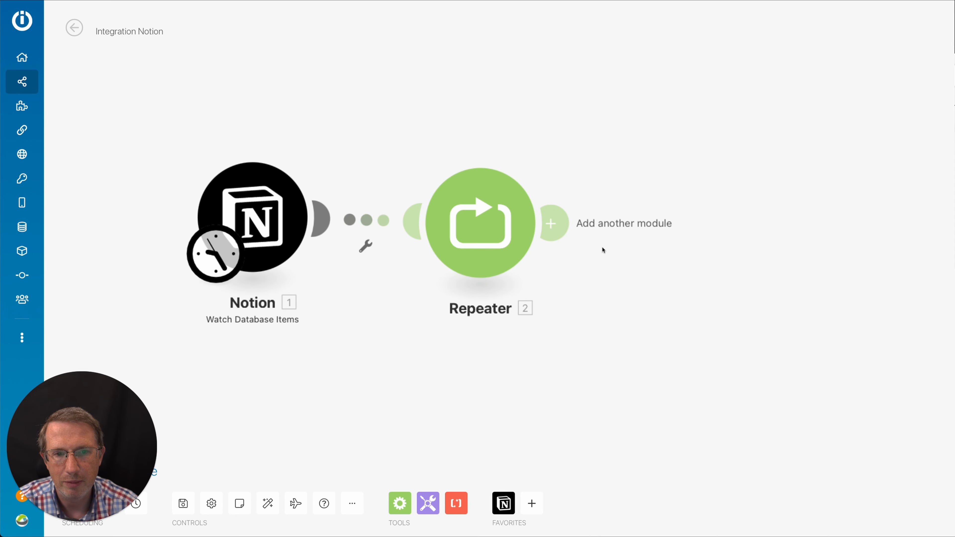
Step: Connect a Router after the Repeater and branch it into two routes
left_click(551, 223)
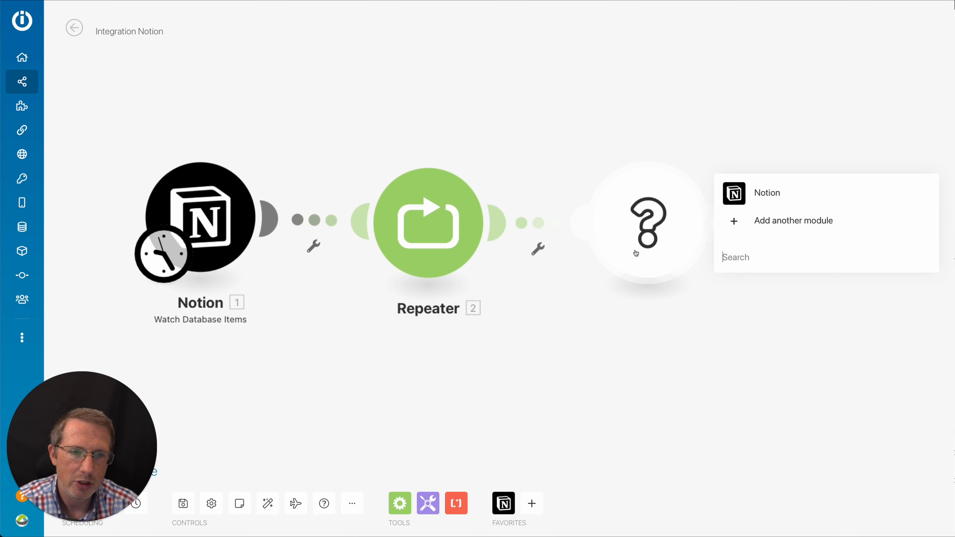
left_click(645, 314)
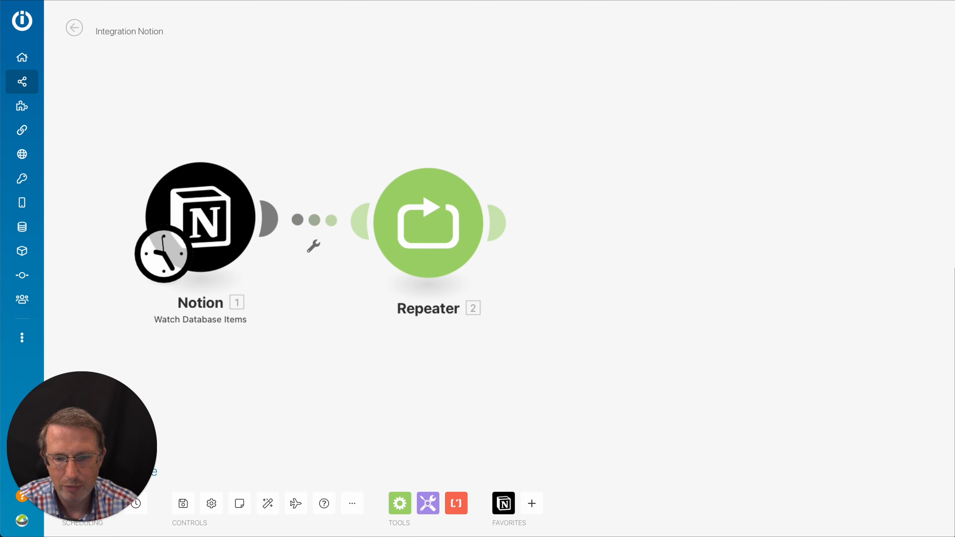
left_click(398, 500)
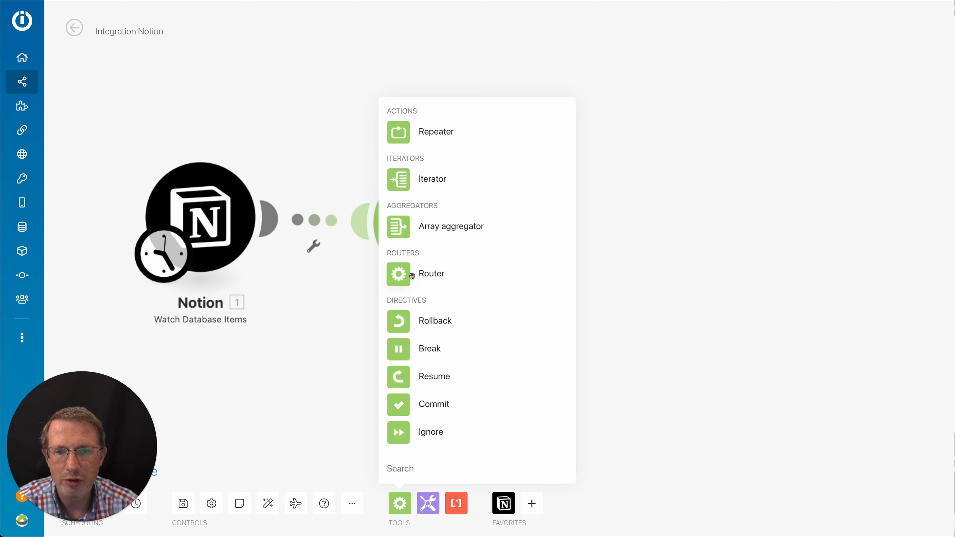
left_click(402, 277)
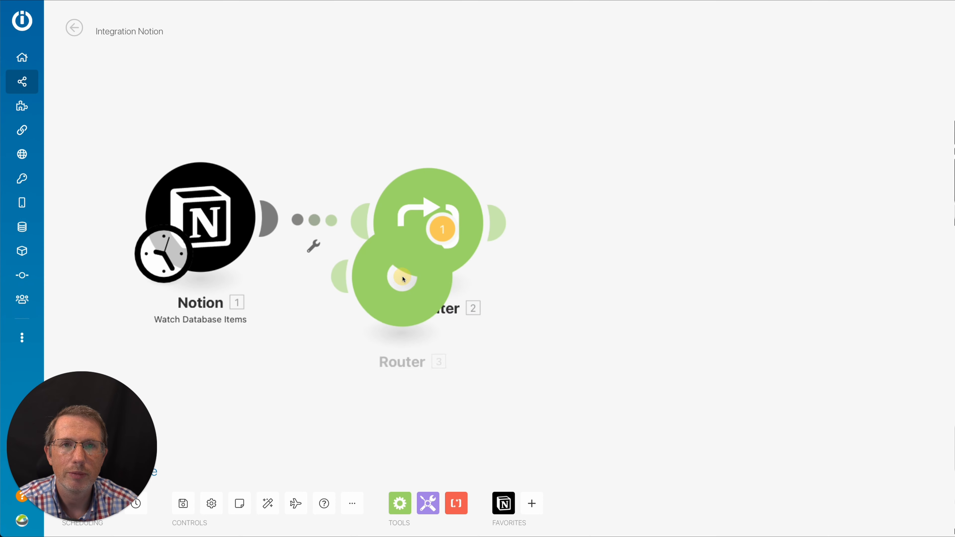
left_click_drag(402, 277, 630, 244)
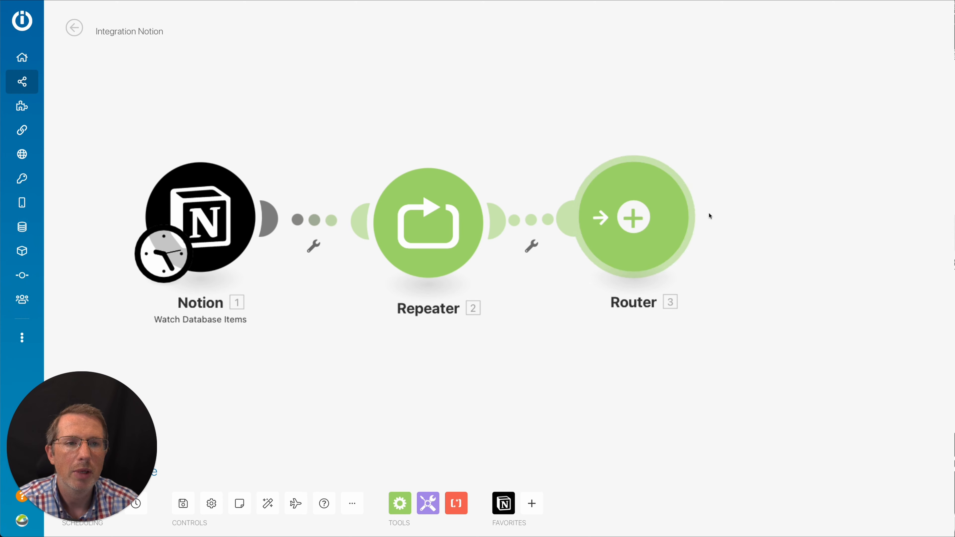
left_click(634, 217)
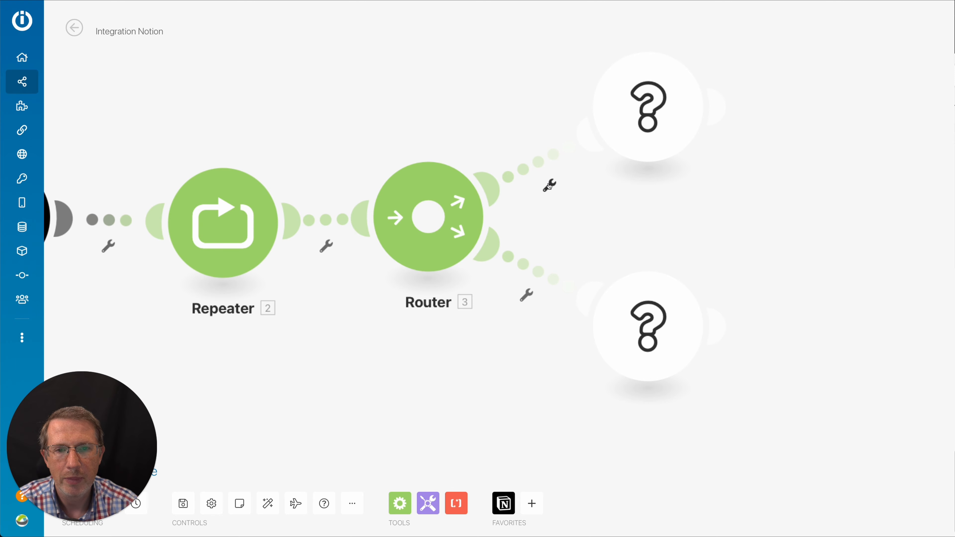
Step: Open the filter settings on the Router's upper route and label the filter Days
left_click(548, 185)
left_click(580, 198)
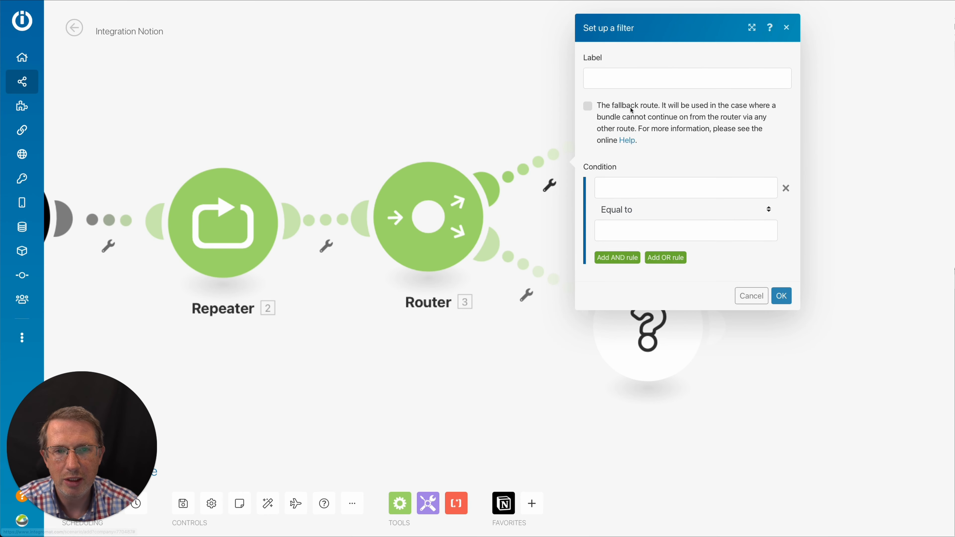
left_click(636, 78)
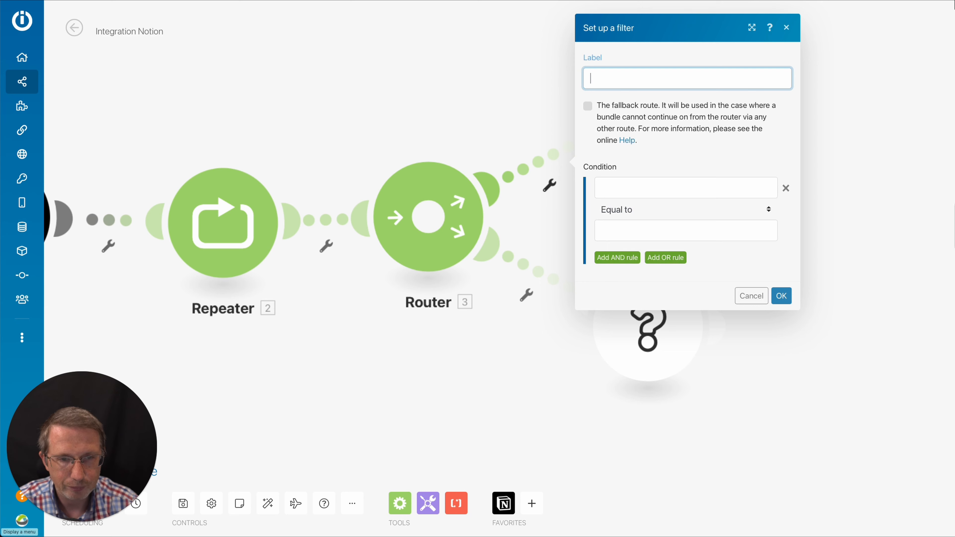
key("Tab")
type("y")
left_click(639, 79)
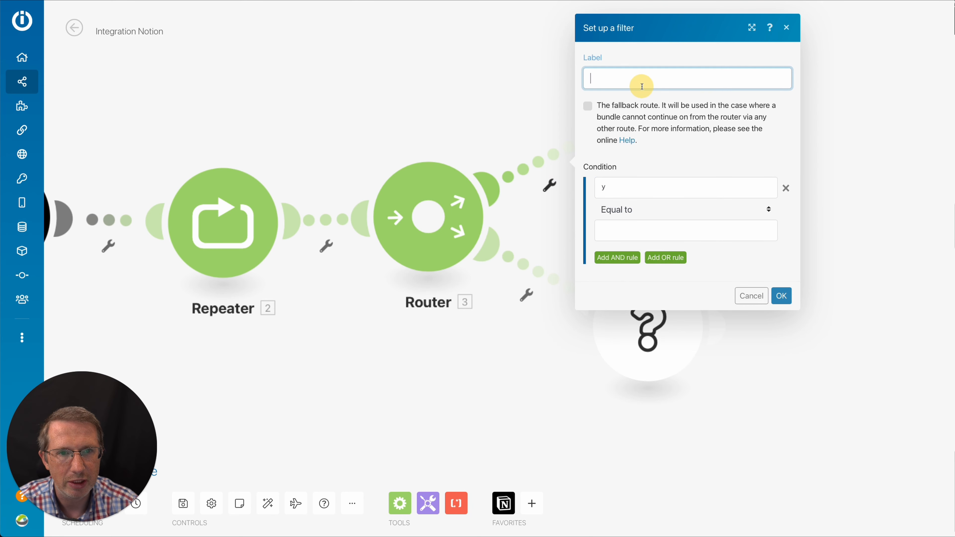
type("Days")
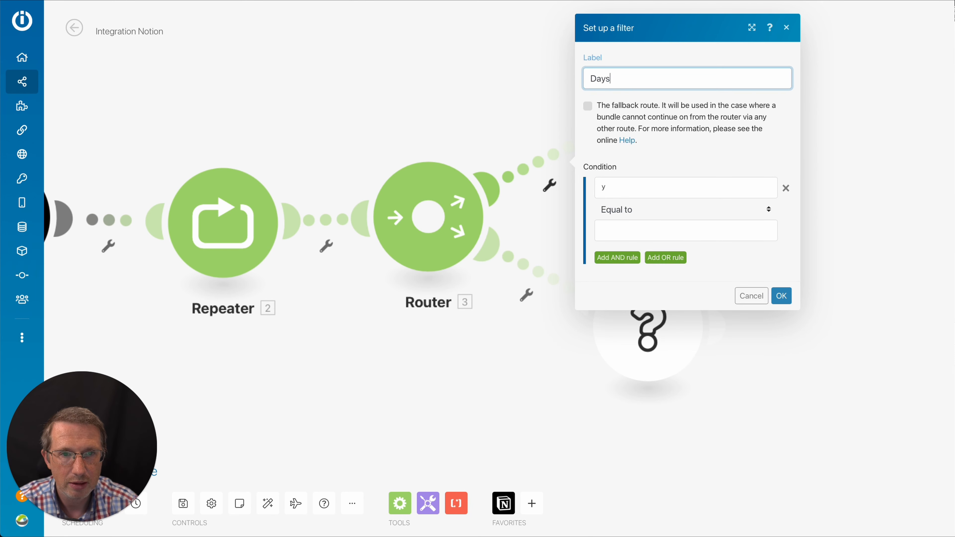
Step: Set the Days filter's condition to Notion's Durée: Name property equal to "days" and save the filter
left_click(651, 184)
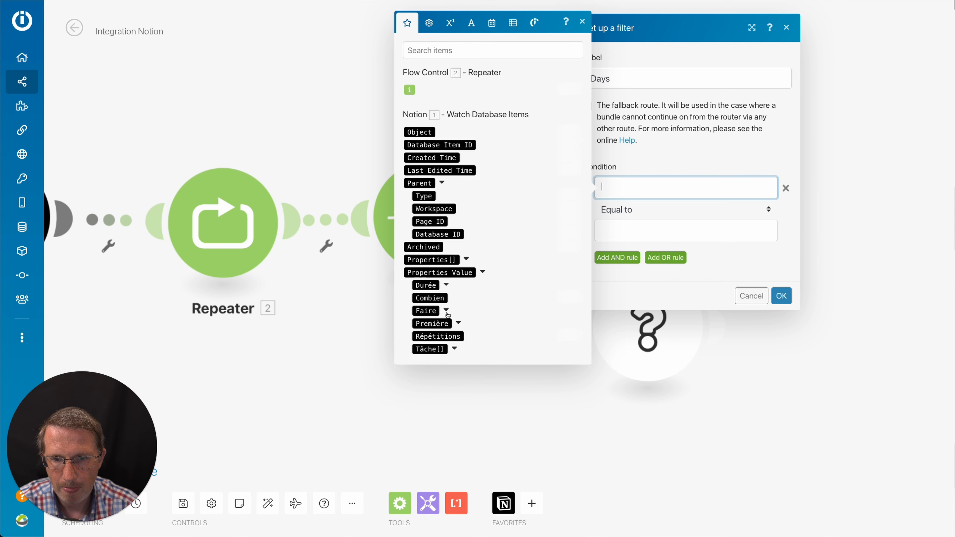
left_click(445, 285)
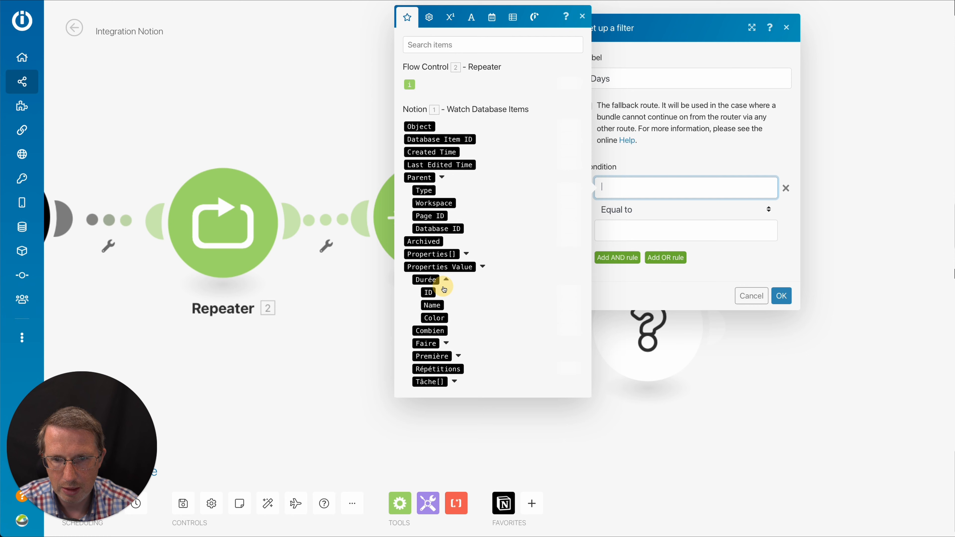
left_click(435, 305)
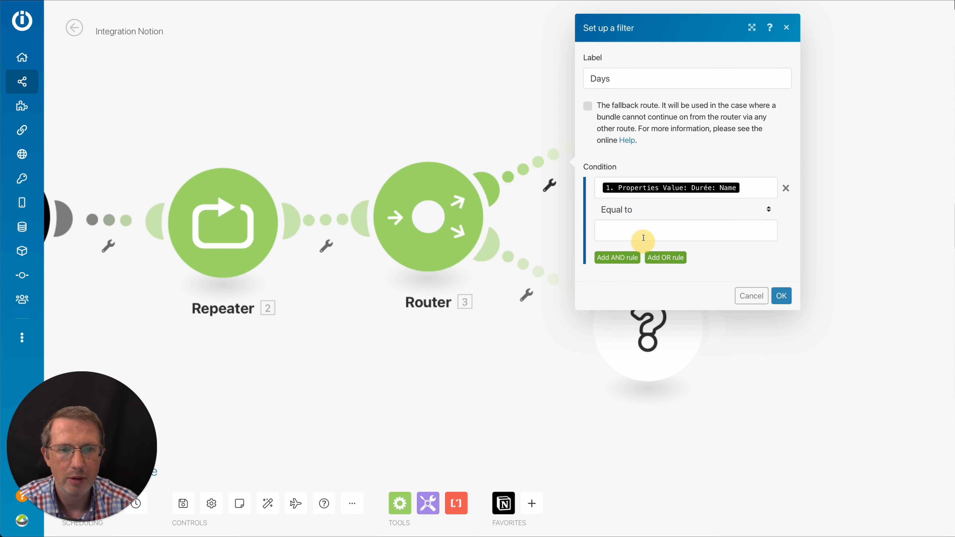
left_click(643, 238)
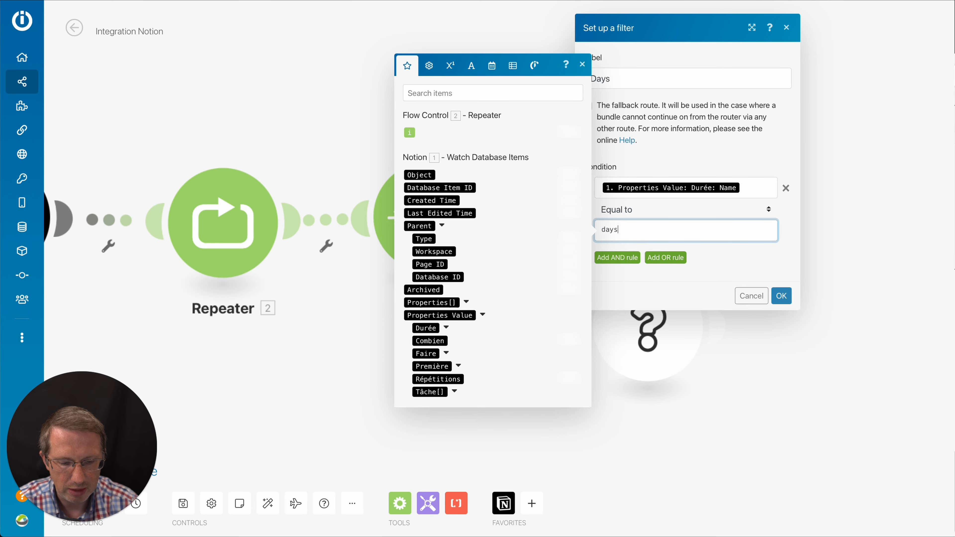
left_click(781, 296)
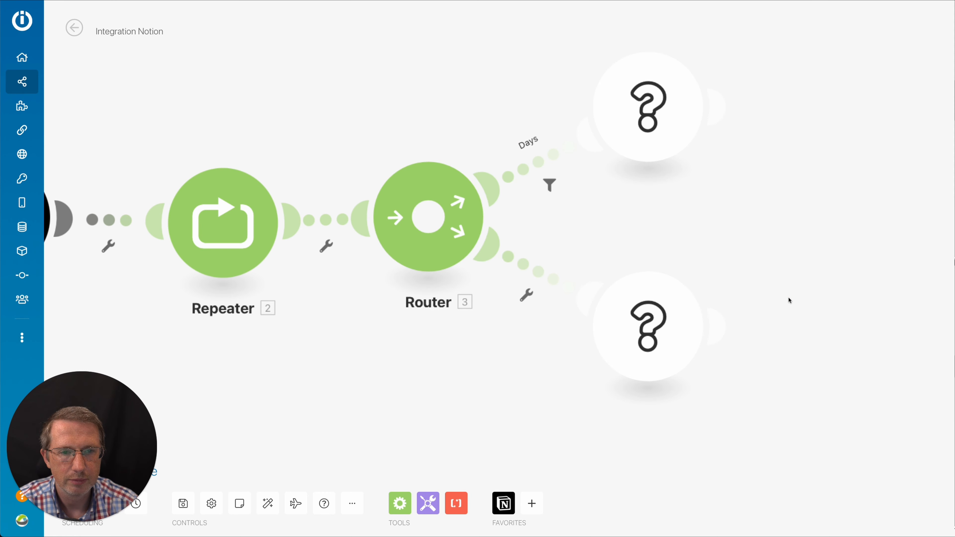
Step: Add a Notion Create a Database Item module at the end of the Days route
left_click(655, 121)
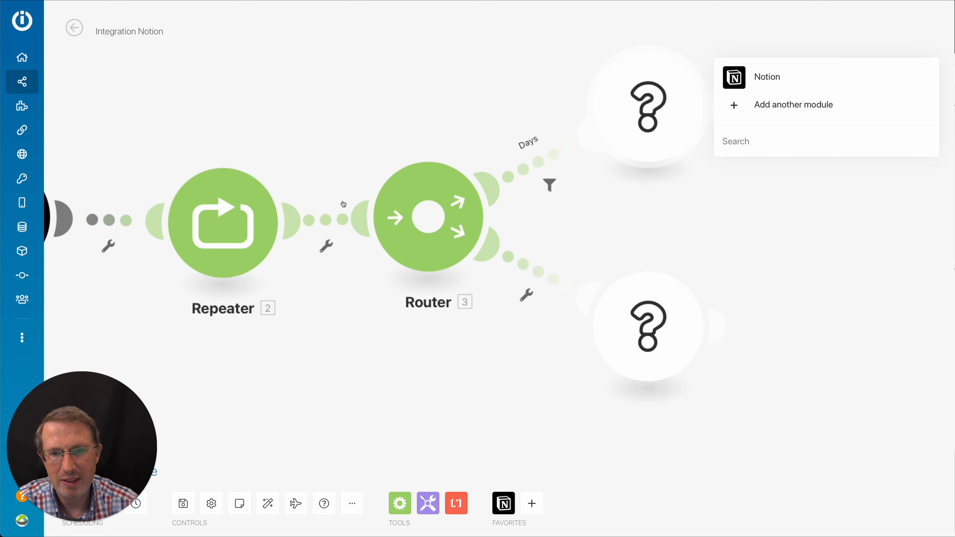
left_click(756, 79)
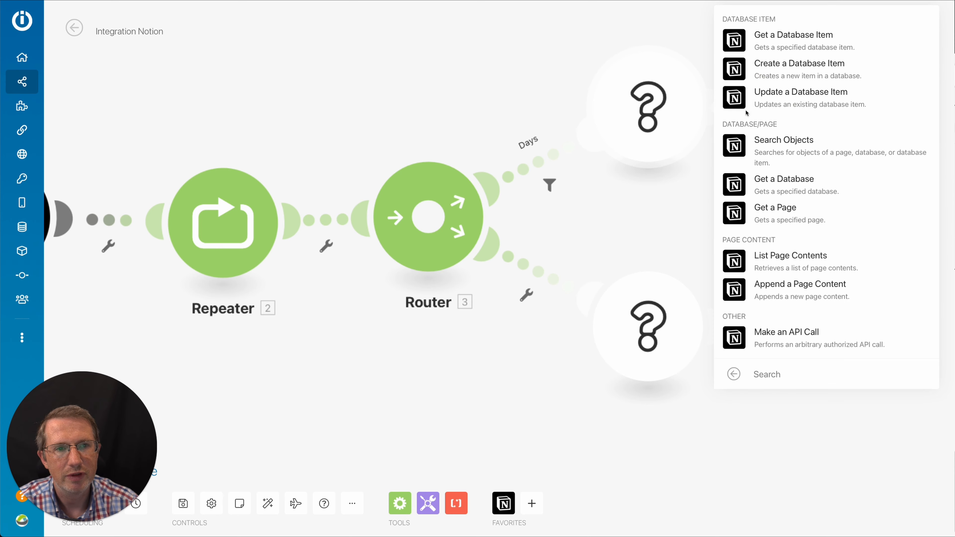
left_click(741, 70)
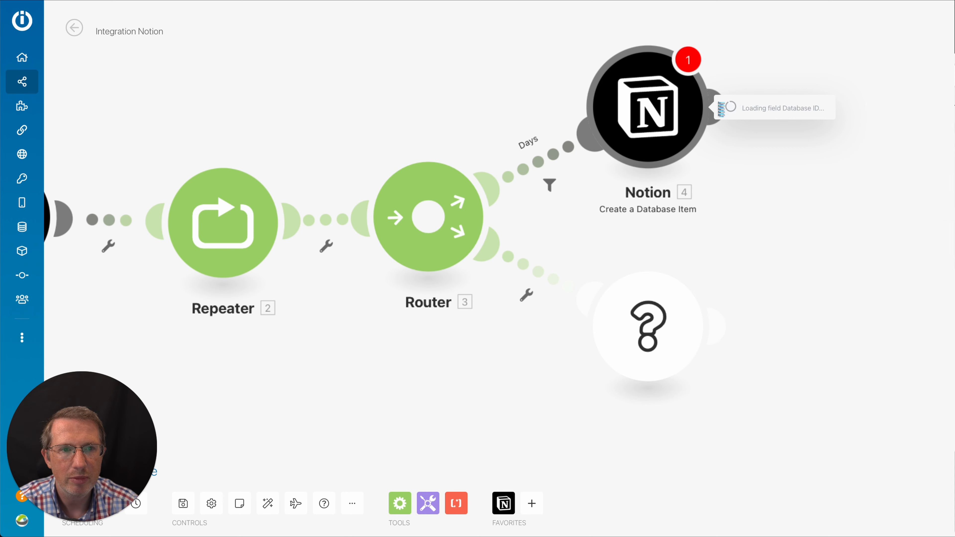
Step: Set the new Notion module to the Récur (P.A.C.k - Efficiency System) connection and the Récurrences DB database
left_click(816, 75)
left_click(814, 82)
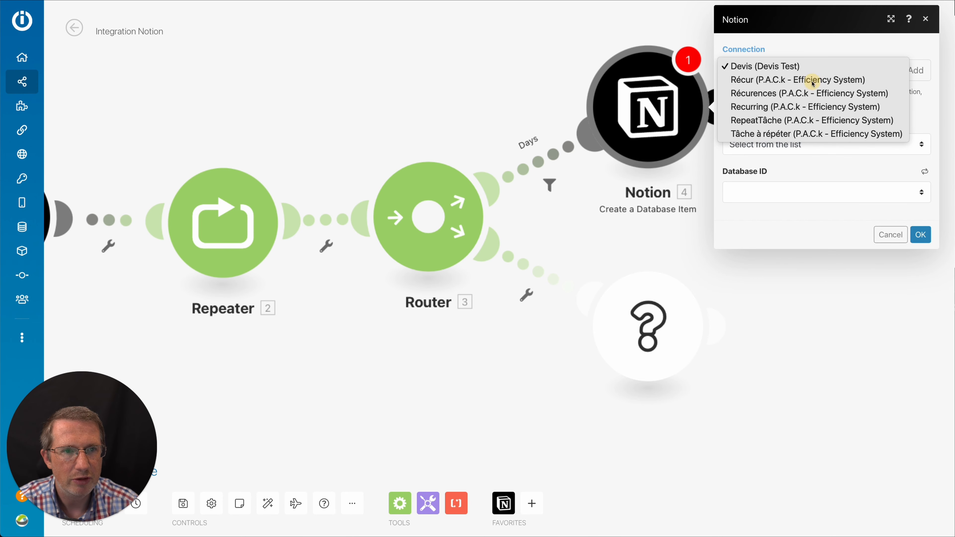
left_click(816, 145)
left_click(837, 120)
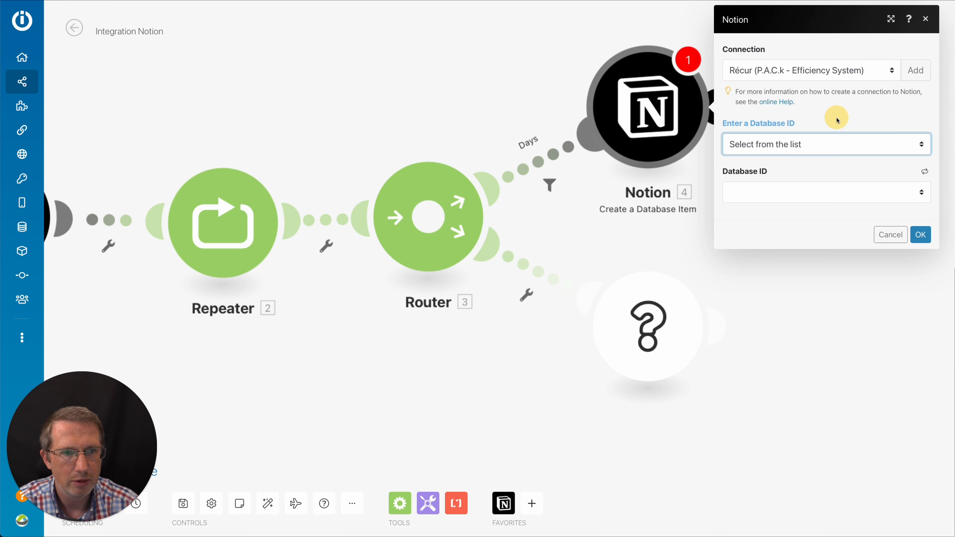
left_click(819, 196)
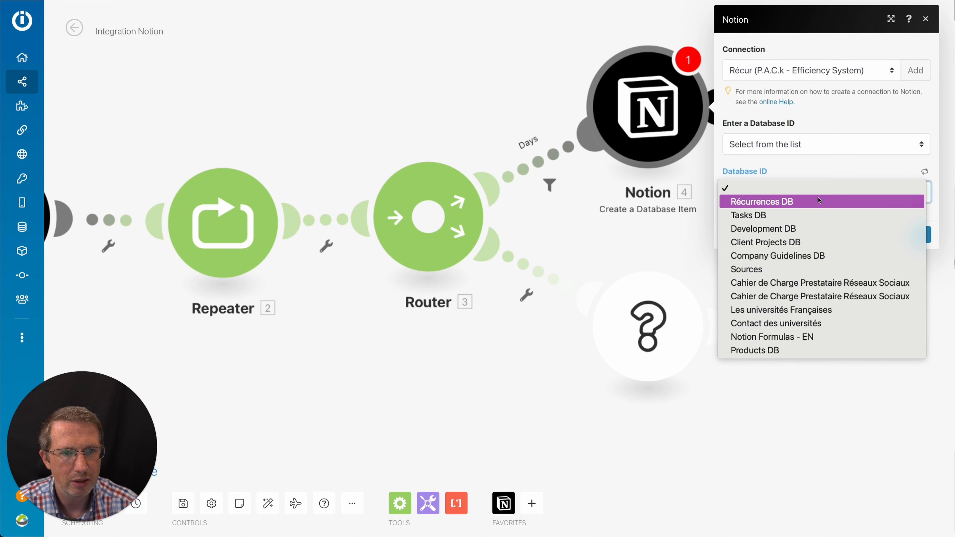
left_click(820, 200)
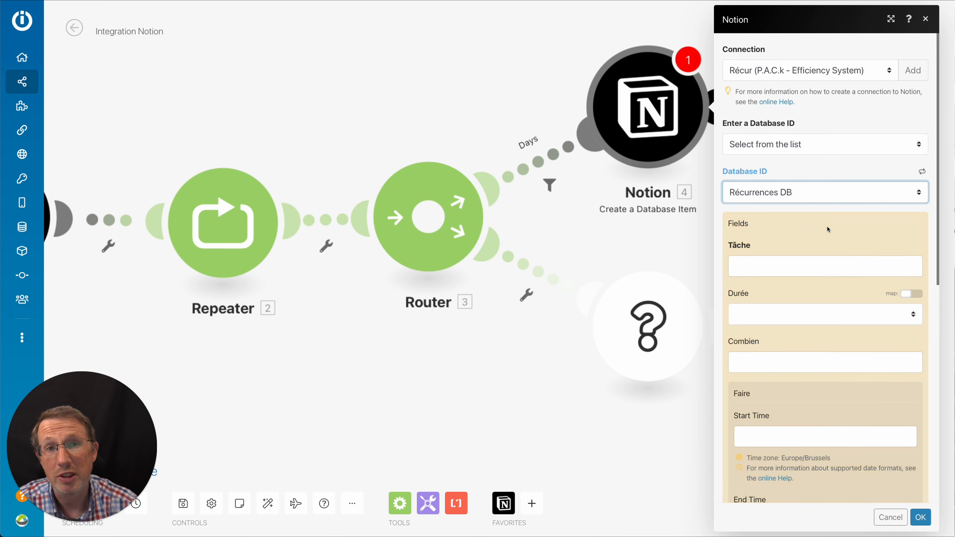
Step: Fill the Tâche field with the watched item's Tâche text content, a hyphen and the Repeater's i value
scroll(835, 230, "down", 1)
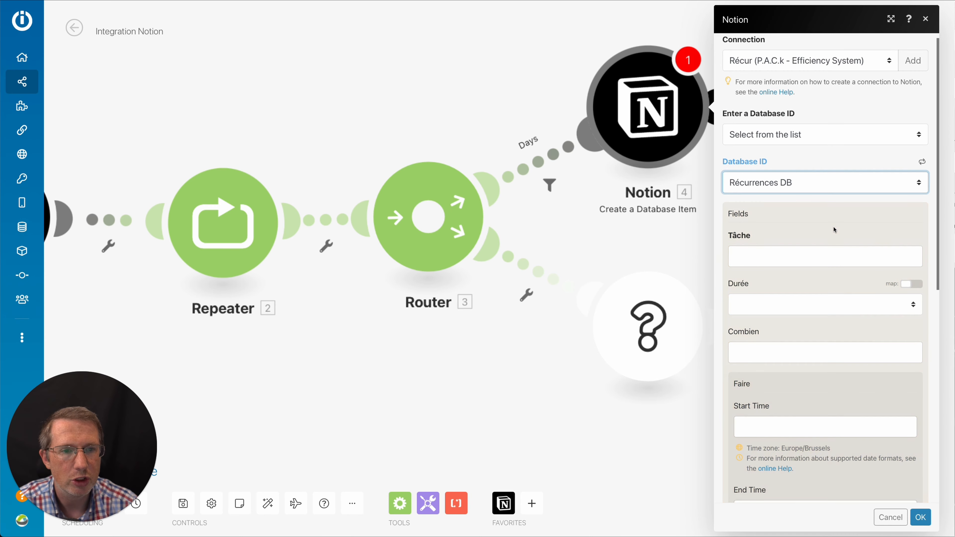
left_click(786, 258)
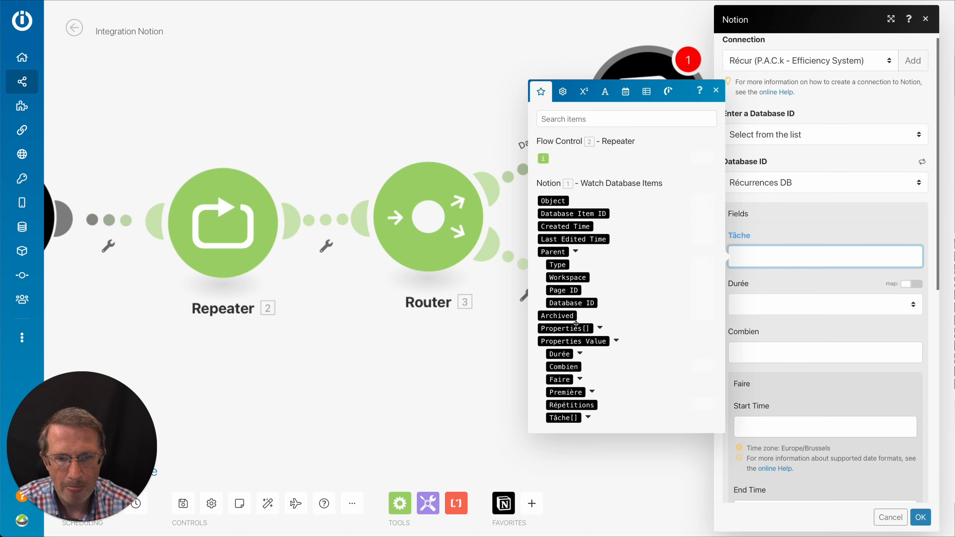
left_click(586, 418)
left_click(584, 412)
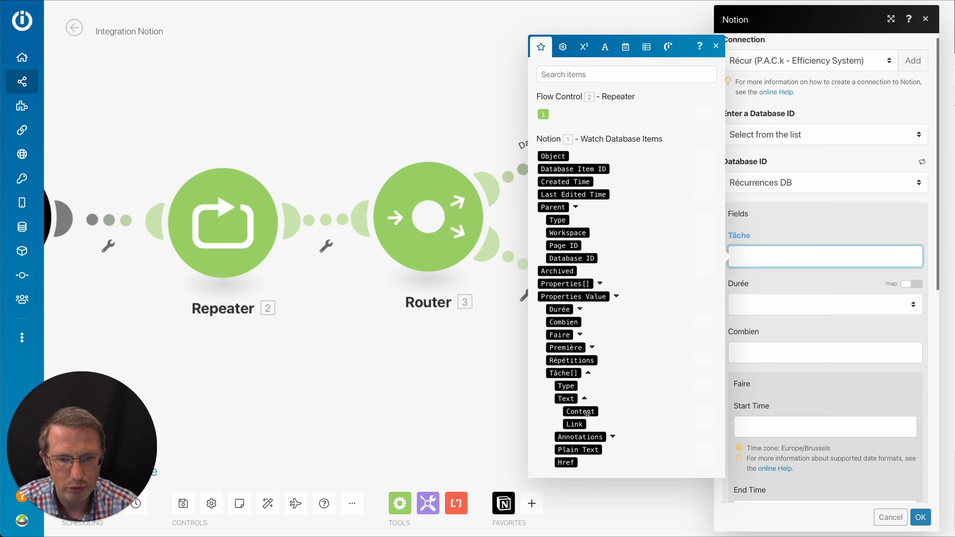
left_click(586, 412)
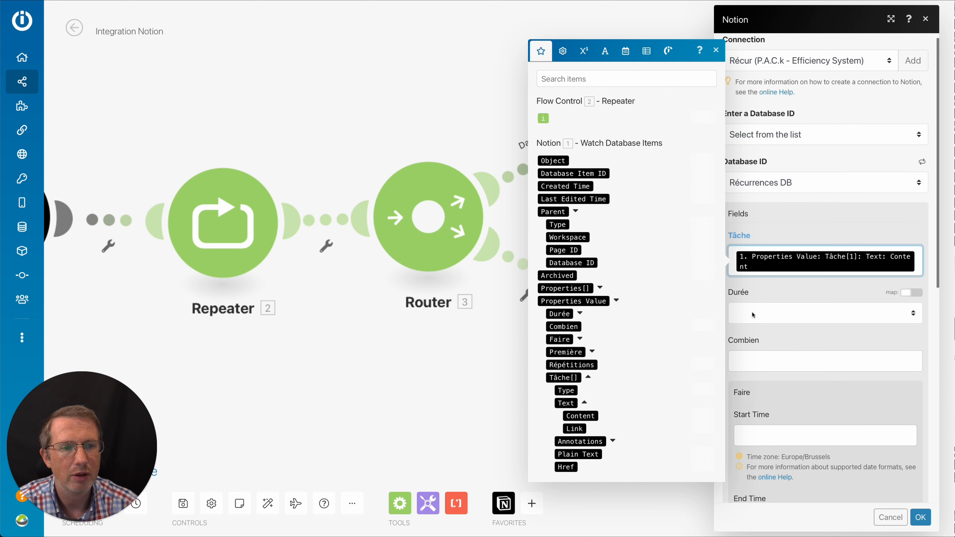
type("-")
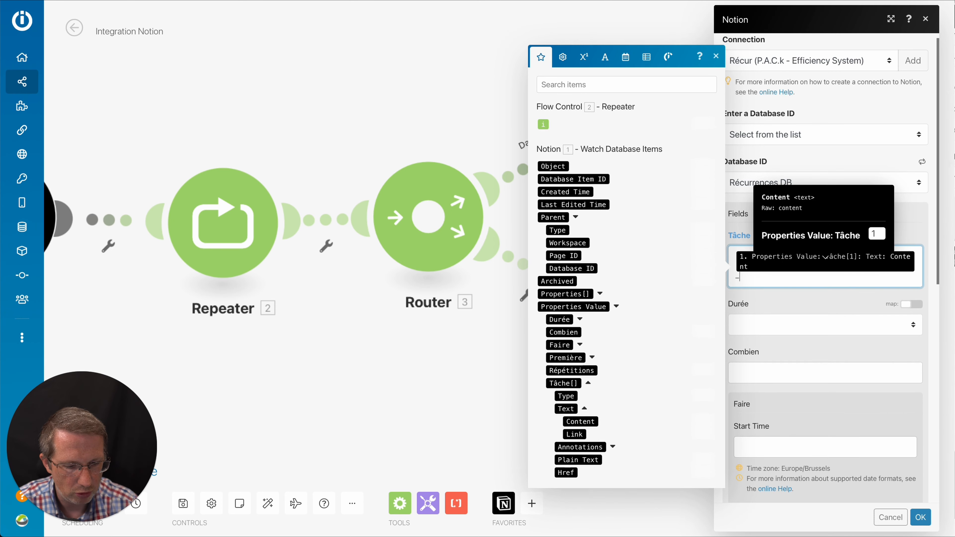
left_click(544, 125)
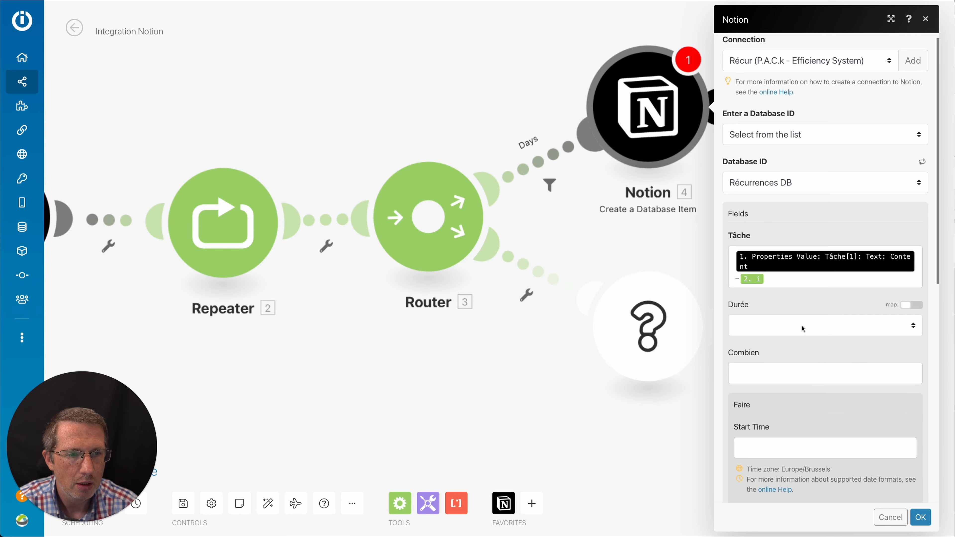
Step: Enter an addDays function in the Faire start time, using the Première: Start property as its date
scroll(798, 363, "down", 3)
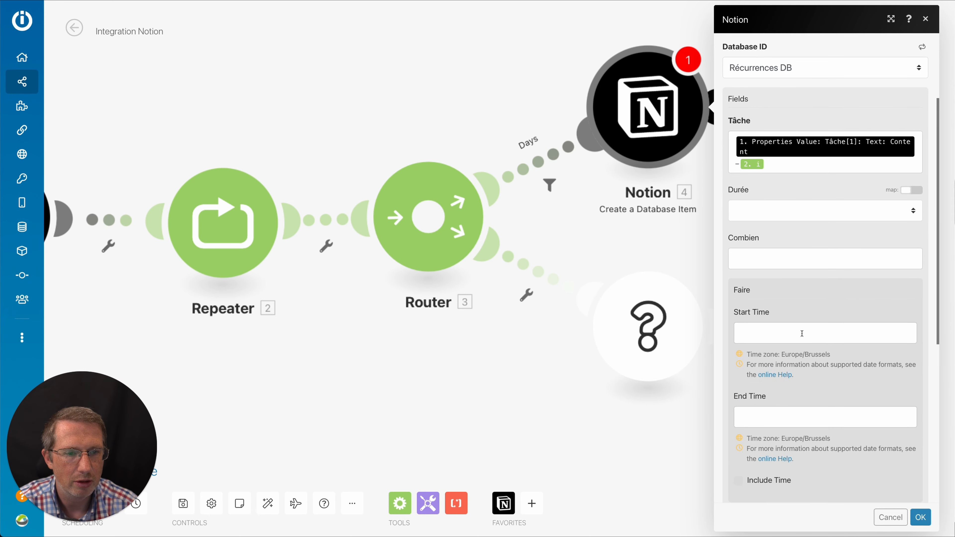
scroll(804, 328, "down", 5)
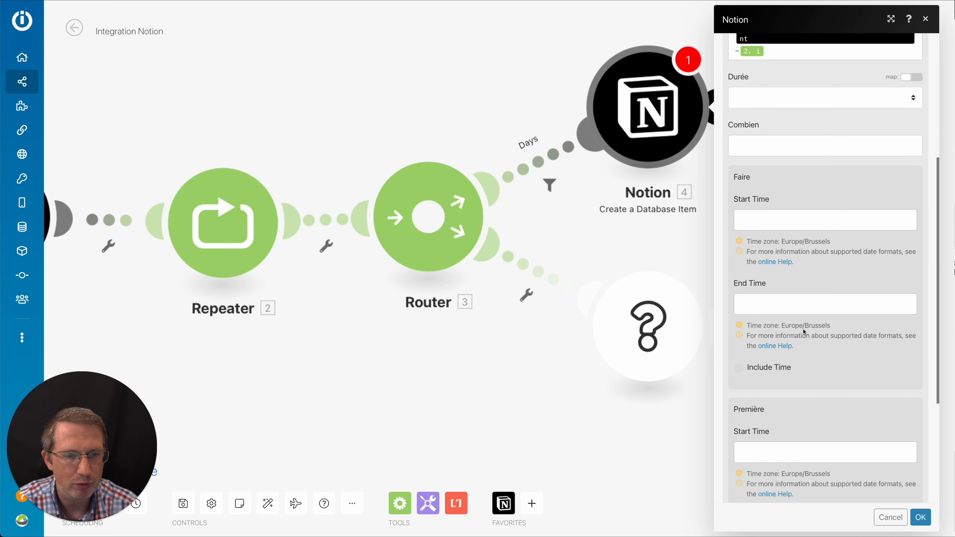
scroll(782, 233, "up", 2)
left_click(782, 234)
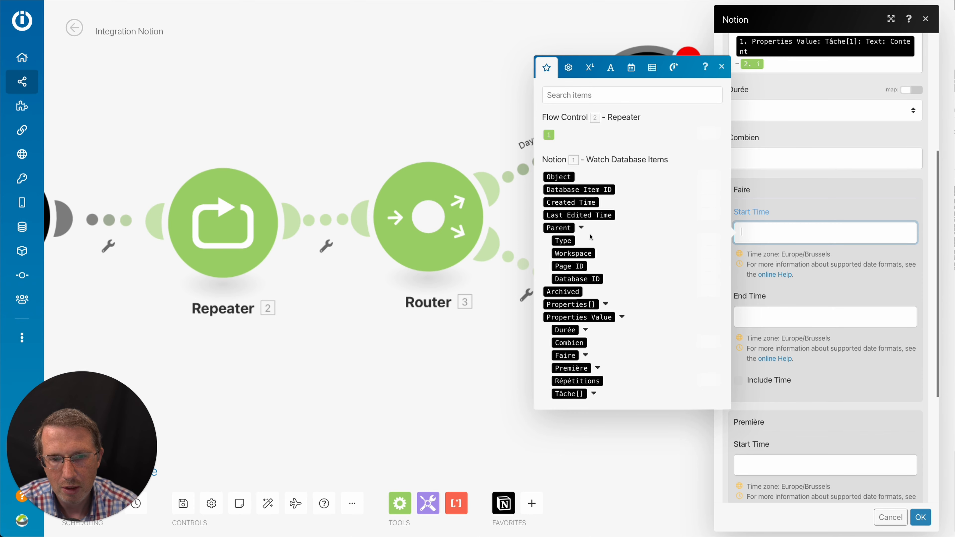
left_click(598, 370)
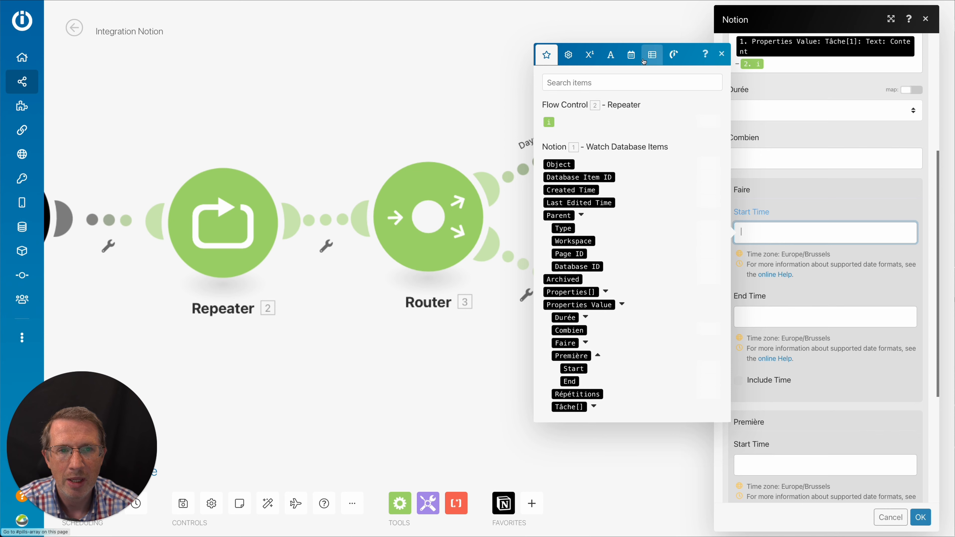
left_click(630, 55)
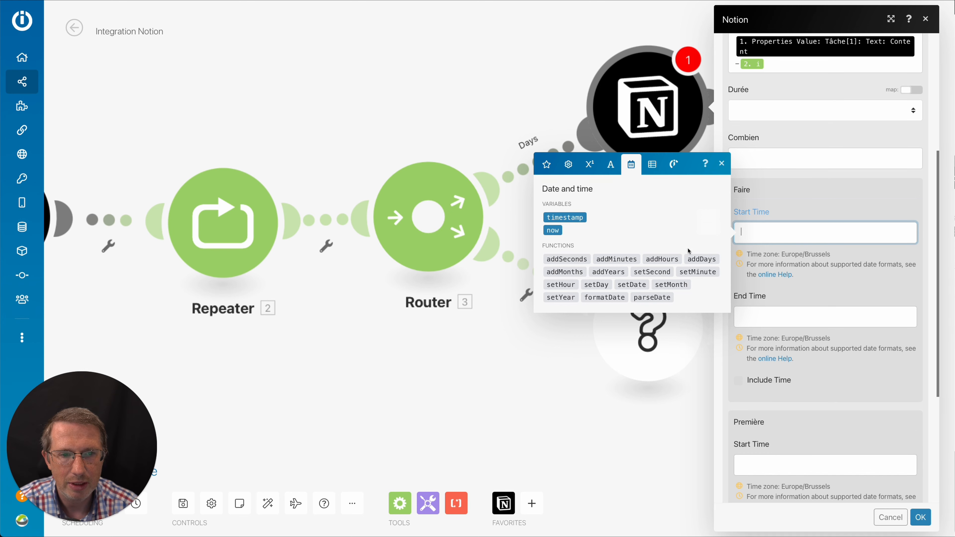
mouse_move(691, 256)
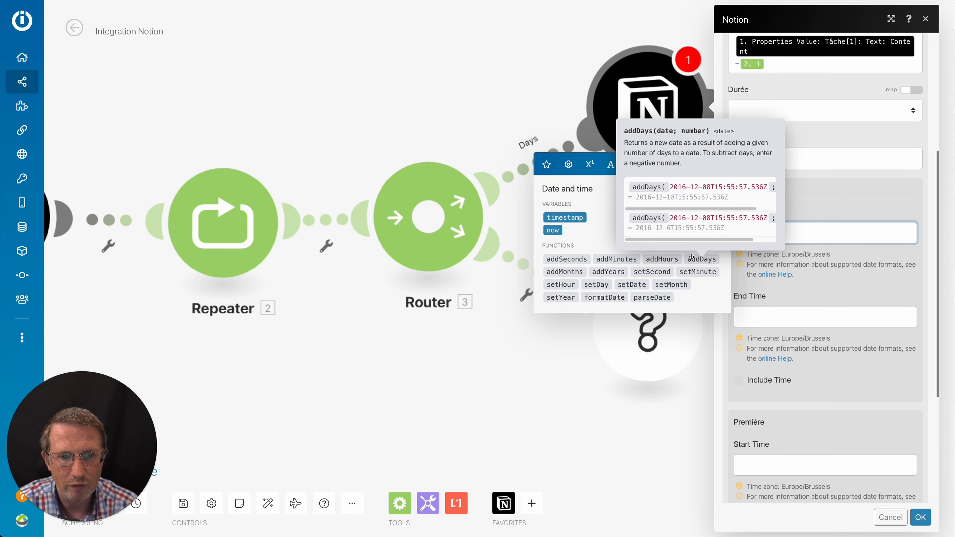
left_click(692, 258)
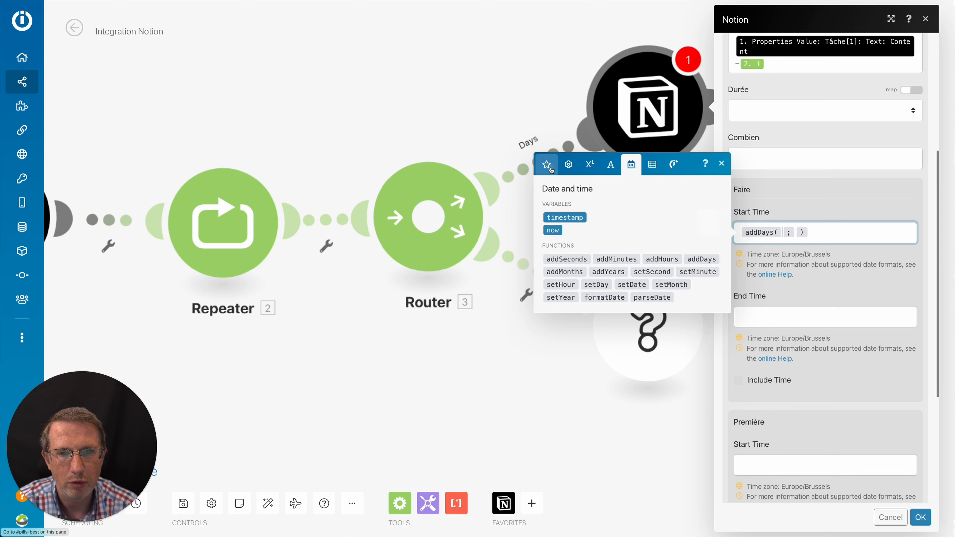
left_click(547, 164)
left_click_drag(573, 368, 778, 234)
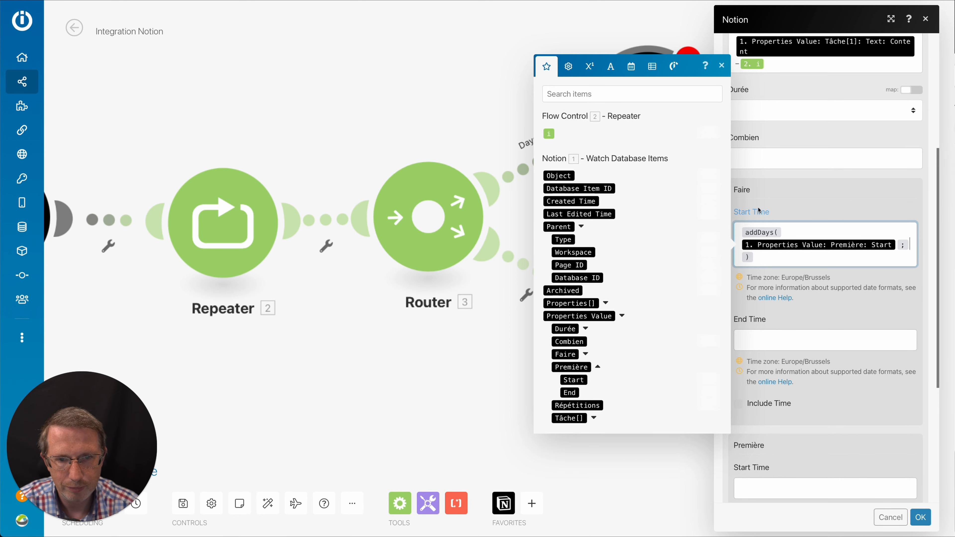
Step: Set the addDays function's number of days to the Combien property multiplied by the Repeater's i value
left_click(576, 343)
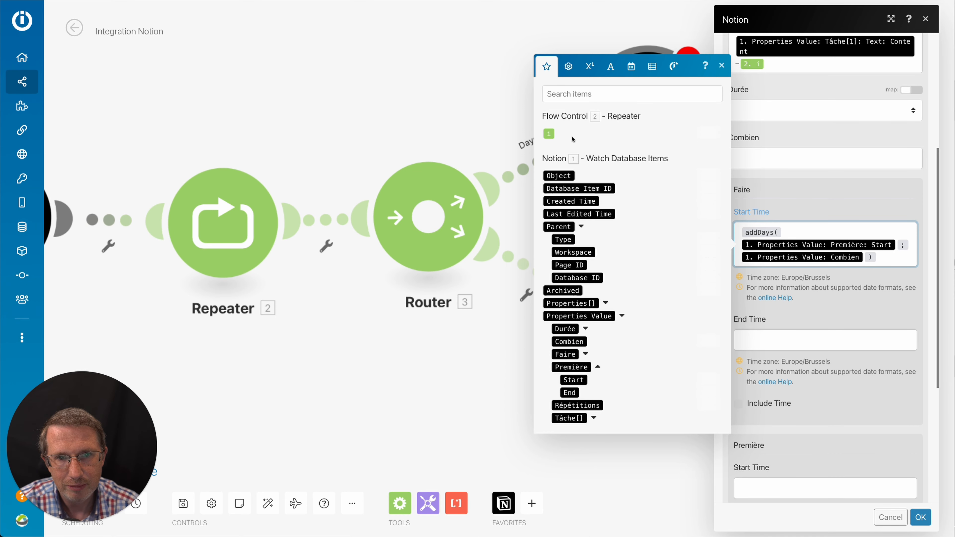
left_click(568, 69)
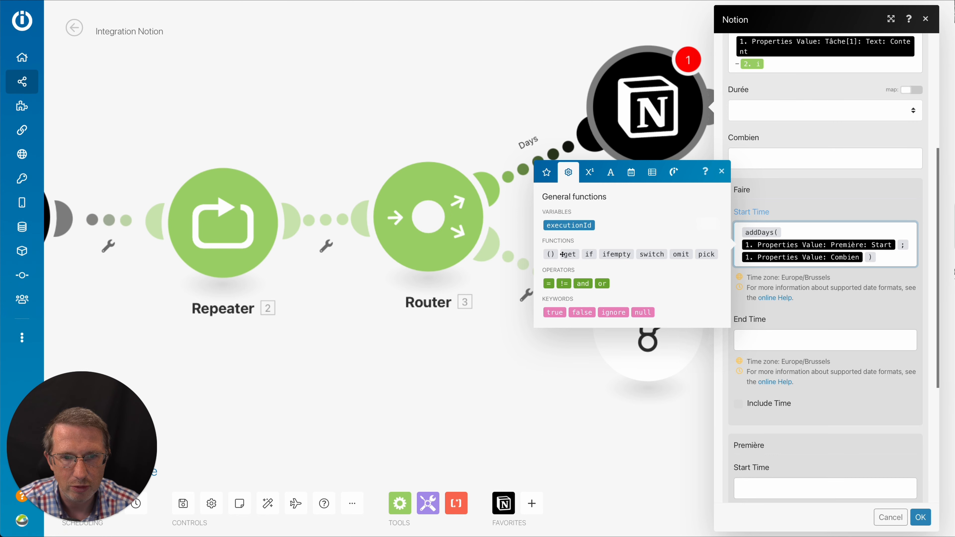
left_click(589, 172)
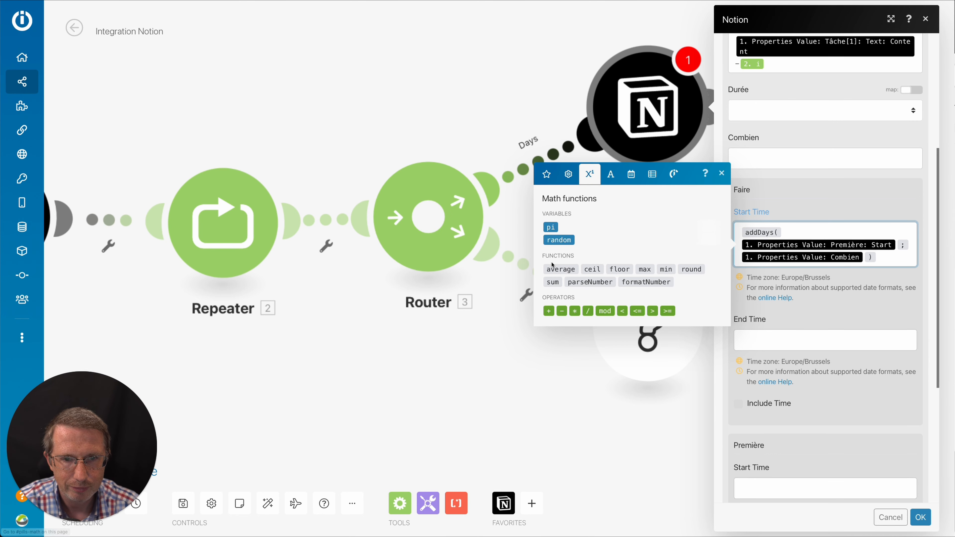
left_click(575, 311)
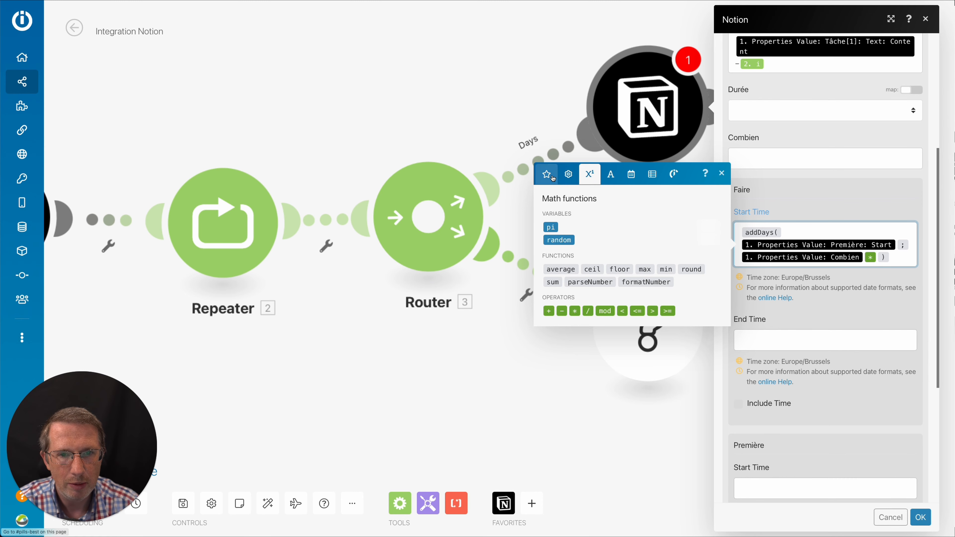
left_click(546, 175)
left_click(548, 140)
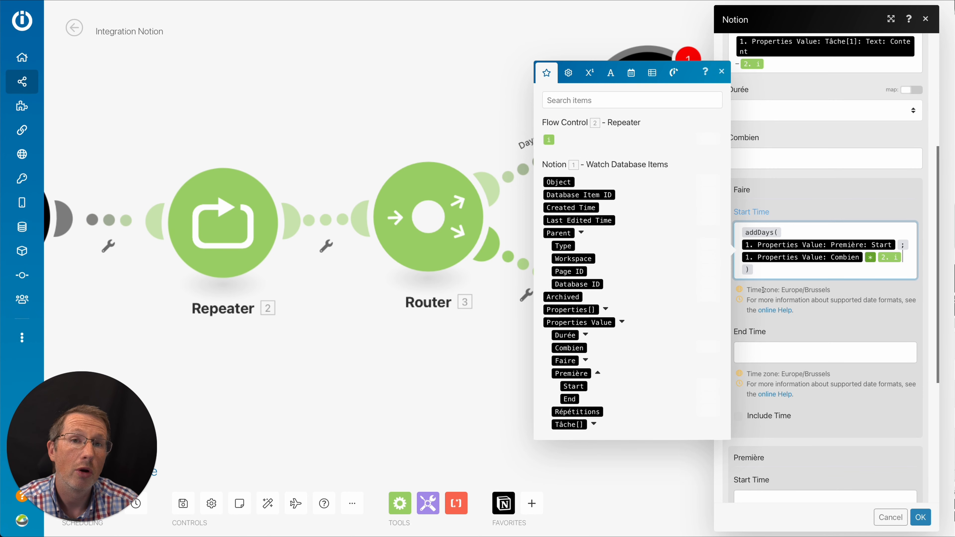
Step: Review the field mappings of the Create a Database Item module on the Days route and save the module
left_click(803, 319)
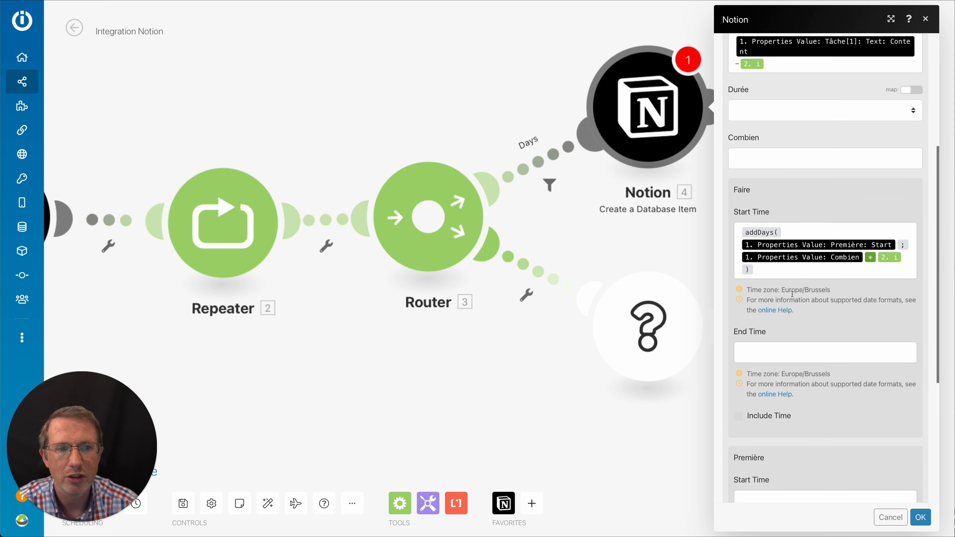
scroll(807, 319, "up", 3)
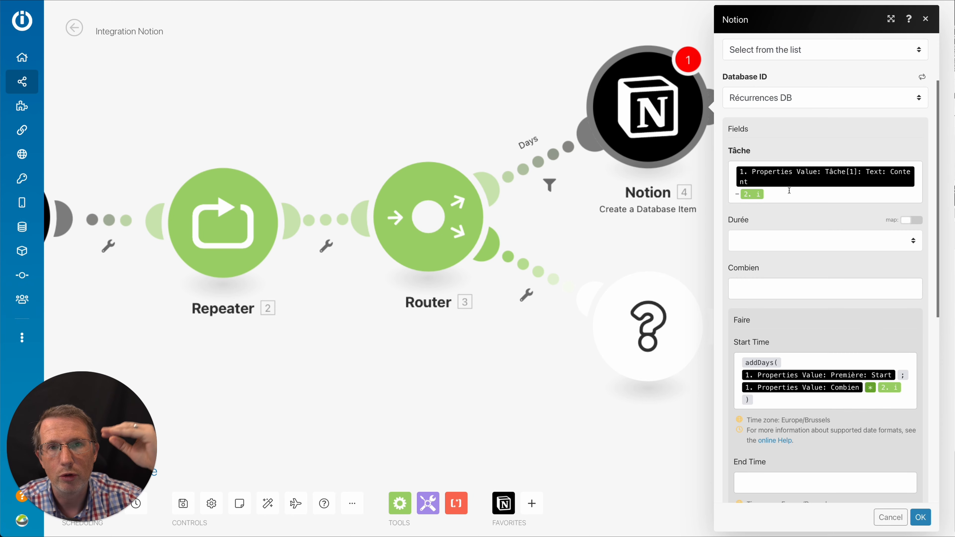
scroll(852, 207, "down", 5)
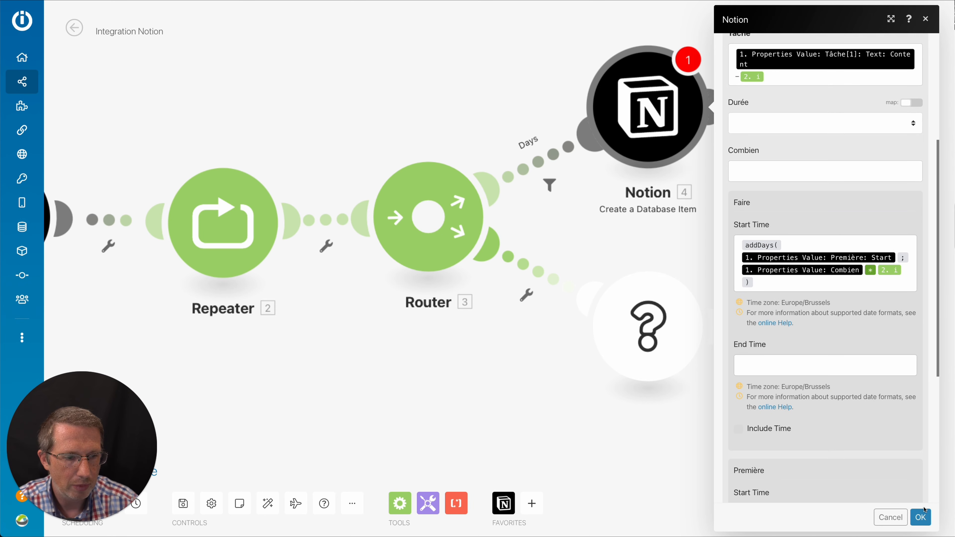
scroll(830, 391, "up", 5)
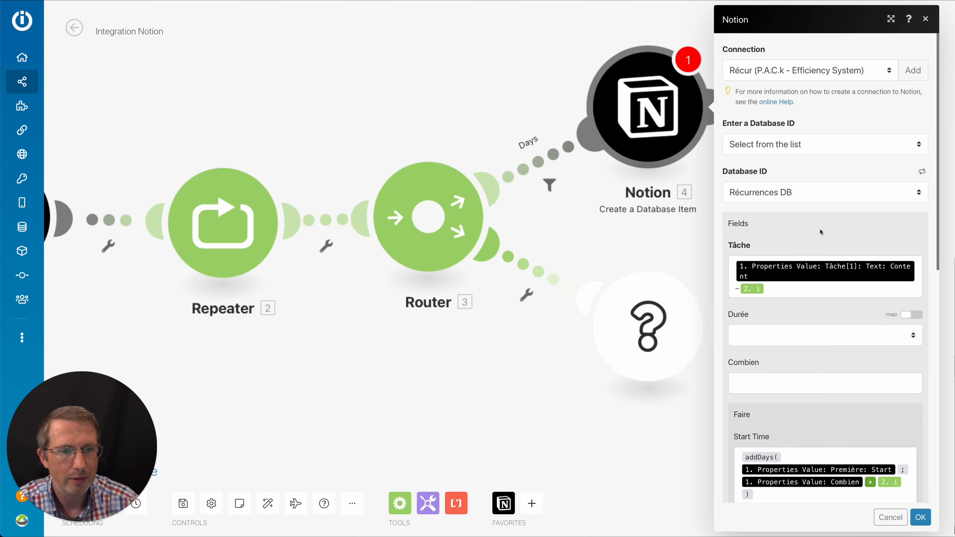
scroll(824, 226, "down", 10)
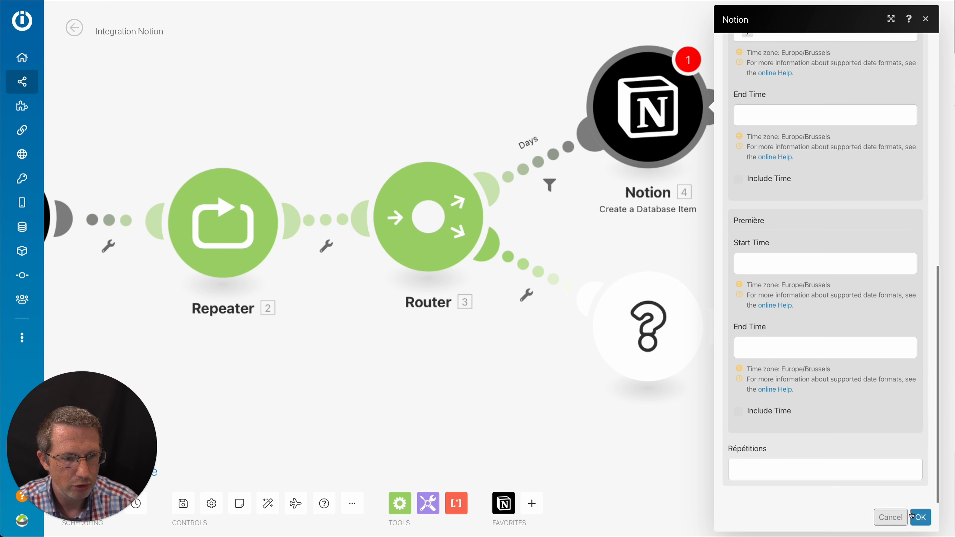
left_click(920, 518)
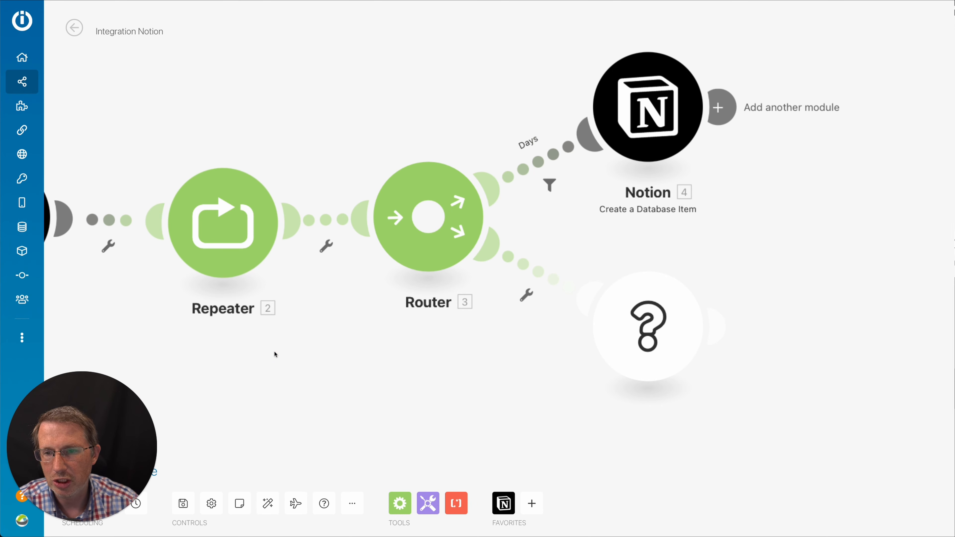
Step: Start a filter on the Router's second, still empty route and label it Months
left_click_drag(273, 354, 386, 370)
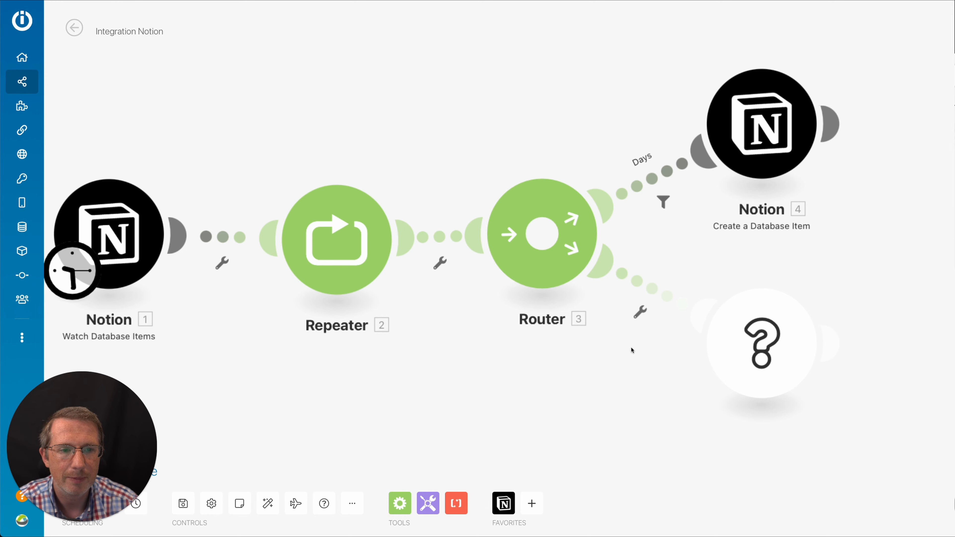
left_click(652, 290)
left_click(742, 200)
type("Months")
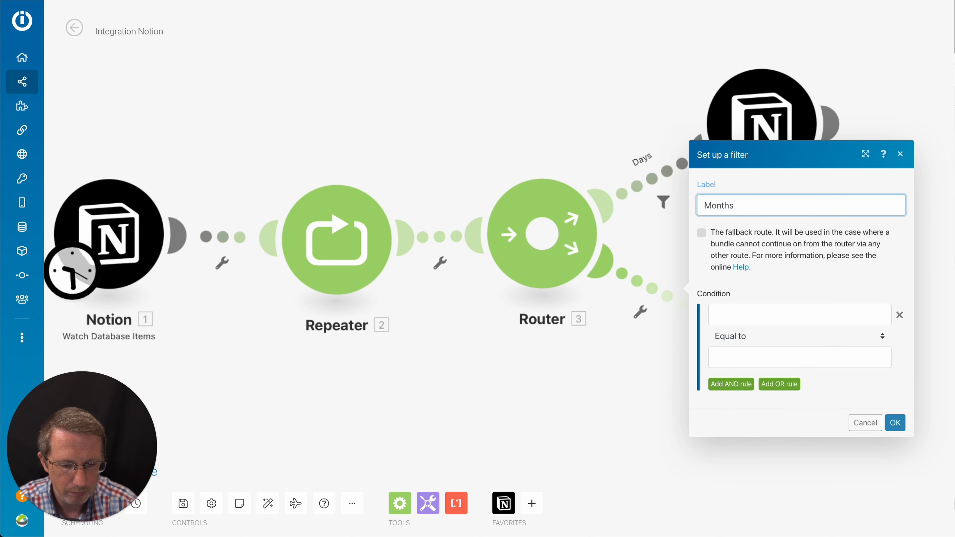
Step: Set the filter condition to the Durée: Name property equal to Months and save the filter
left_click(747, 313)
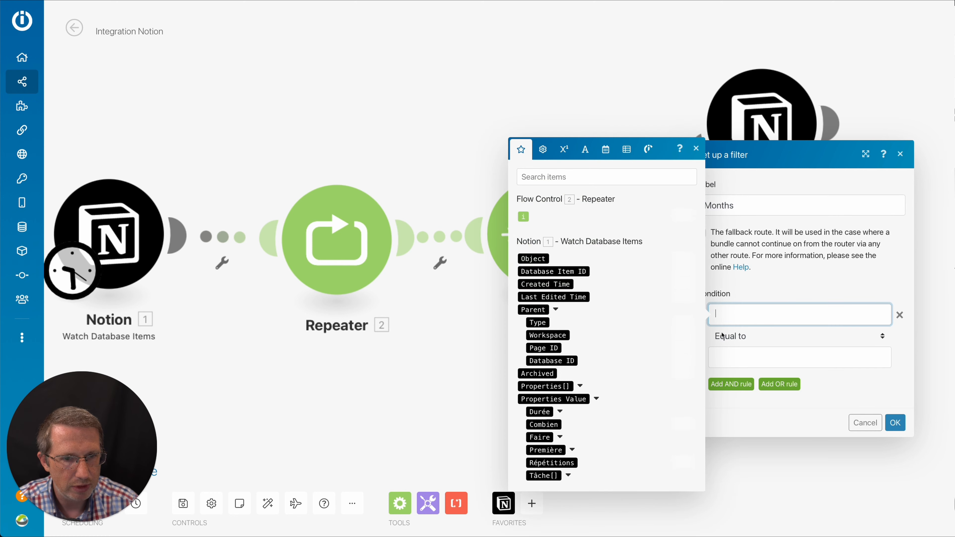
left_click(559, 412)
left_click(551, 418)
left_click(711, 358)
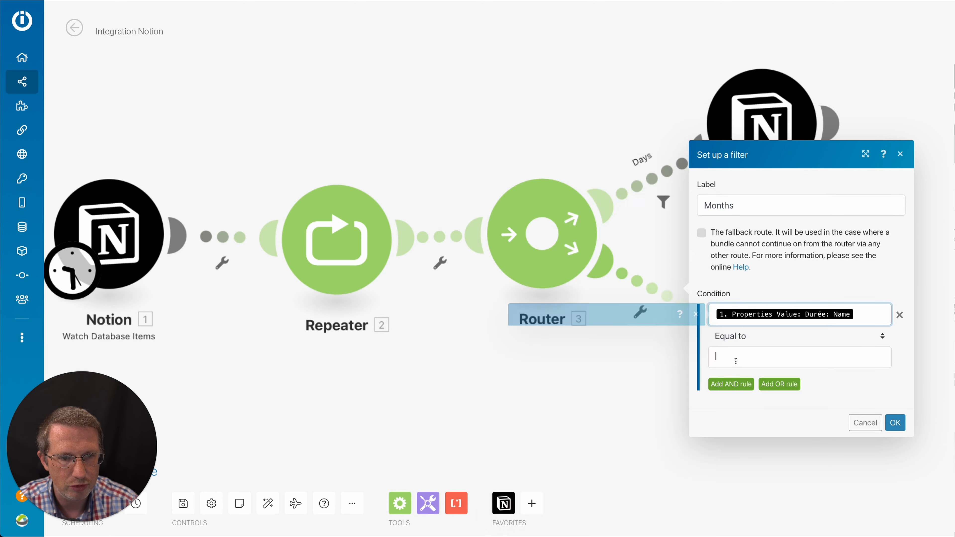
type("Months")
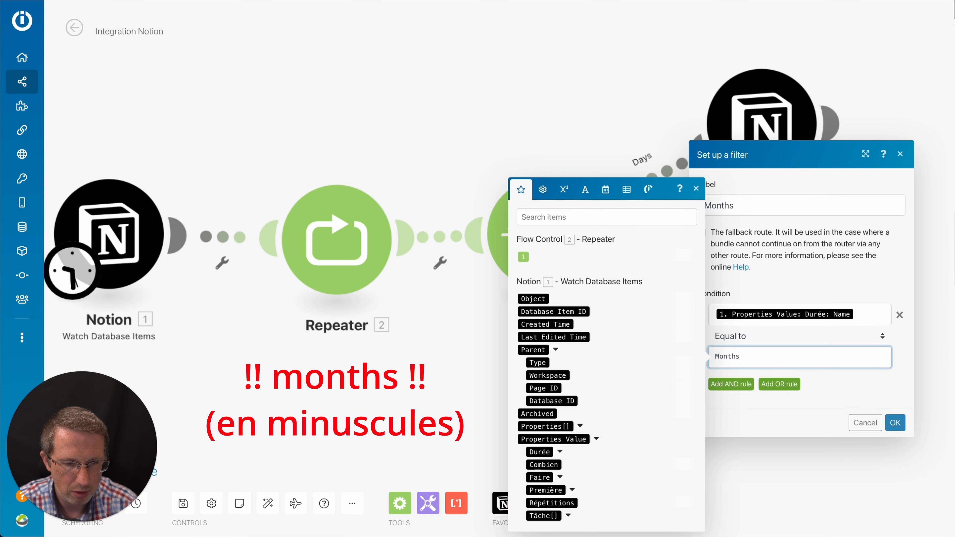
left_click(895, 422)
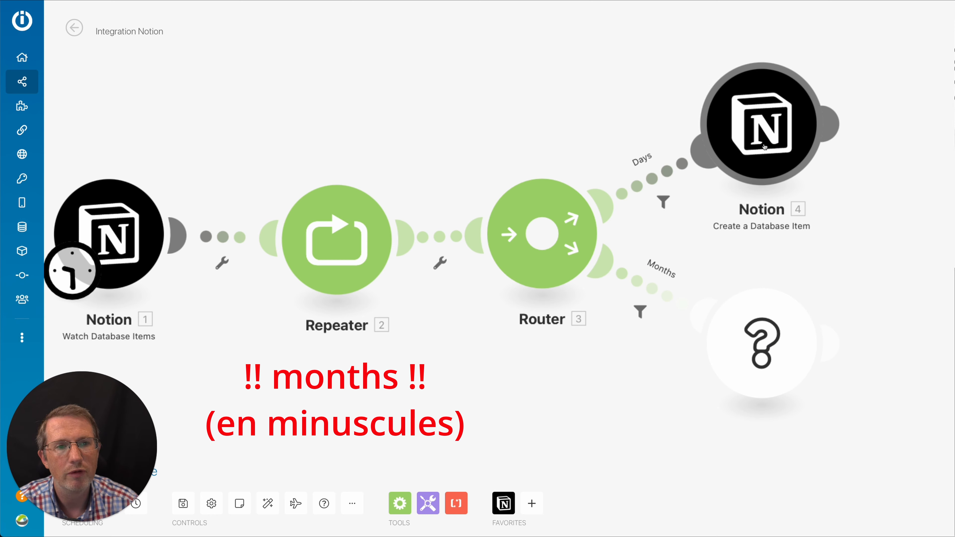
Step: Add a Notion Create a Database Item module at the end of the Months route
left_click(736, 347)
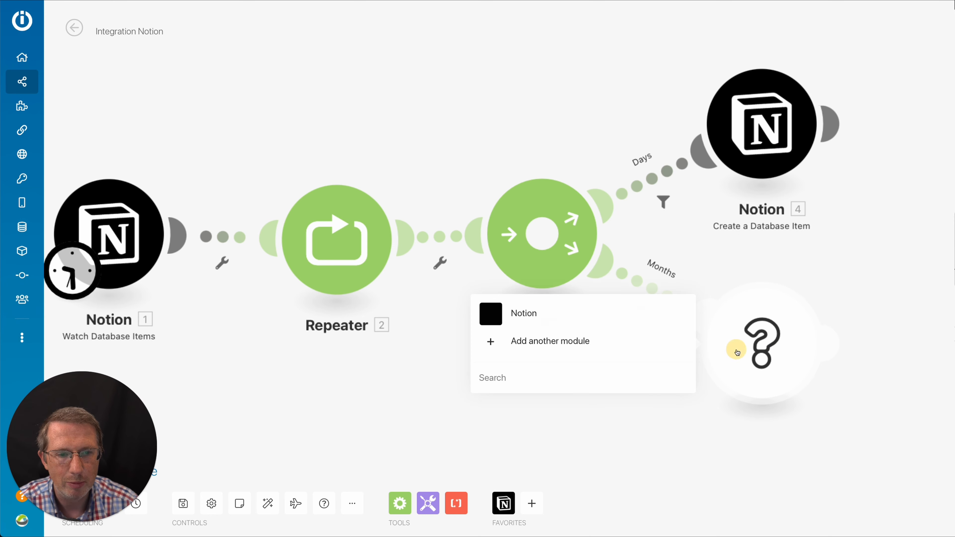
left_click(551, 318)
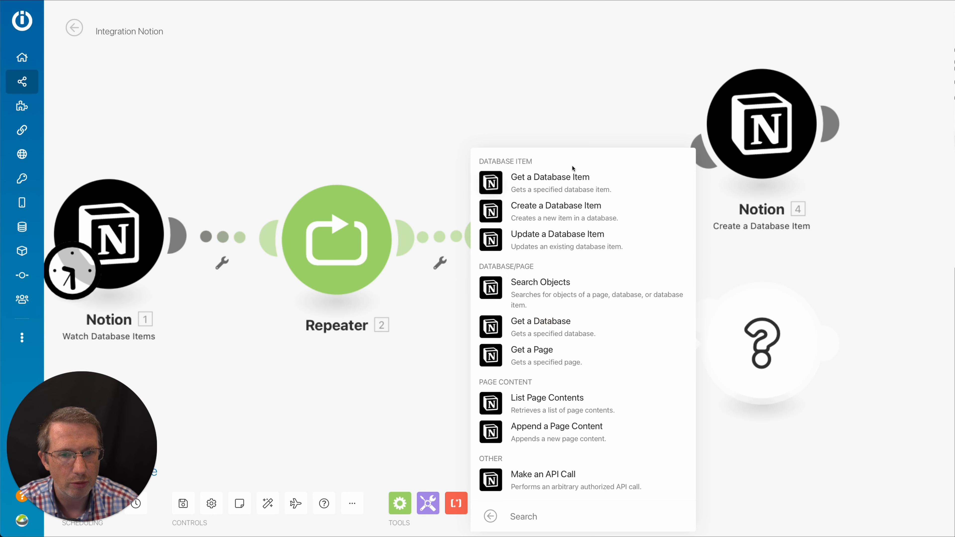
left_click(555, 213)
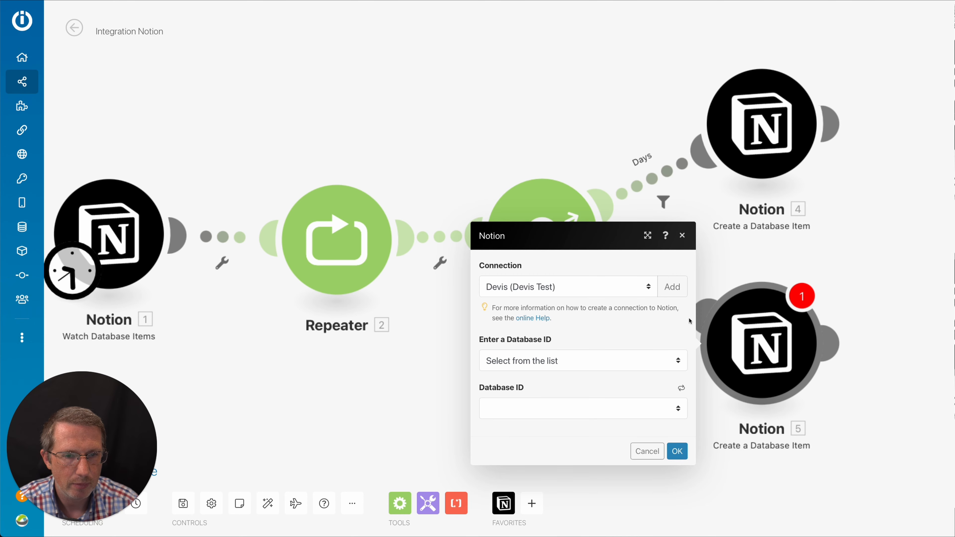
Step: Set the module to the Récur (P.A.C.k - Efficiency System) connection and the Récurrences DB database, and enlarge its settings window
left_click(650, 288)
left_click(602, 301)
left_click(601, 299)
left_click(601, 409)
left_click(587, 420)
left_click(647, 19)
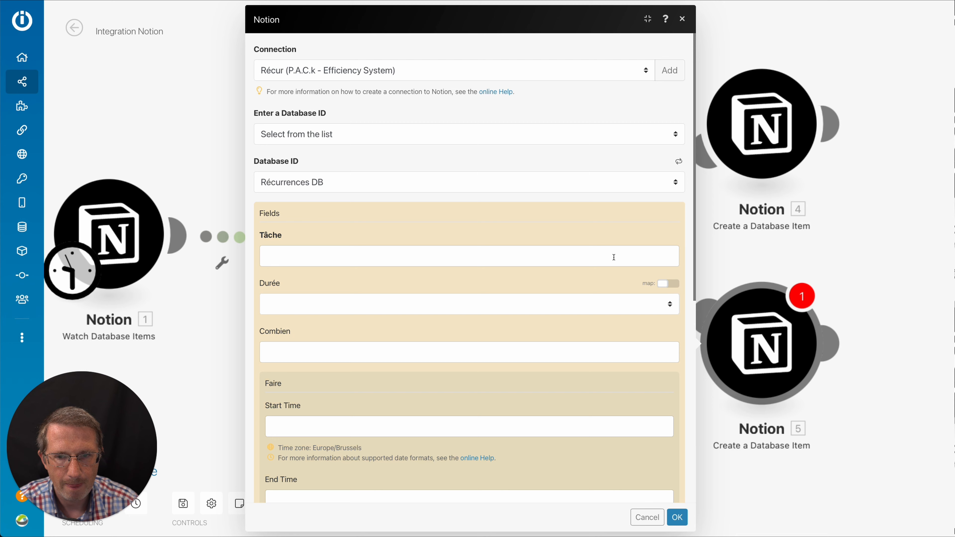
Step: Fill the Months module's Tâche field with the watched item's Tâche text content, a hyphen and the Repeater's i value
left_click(458, 256)
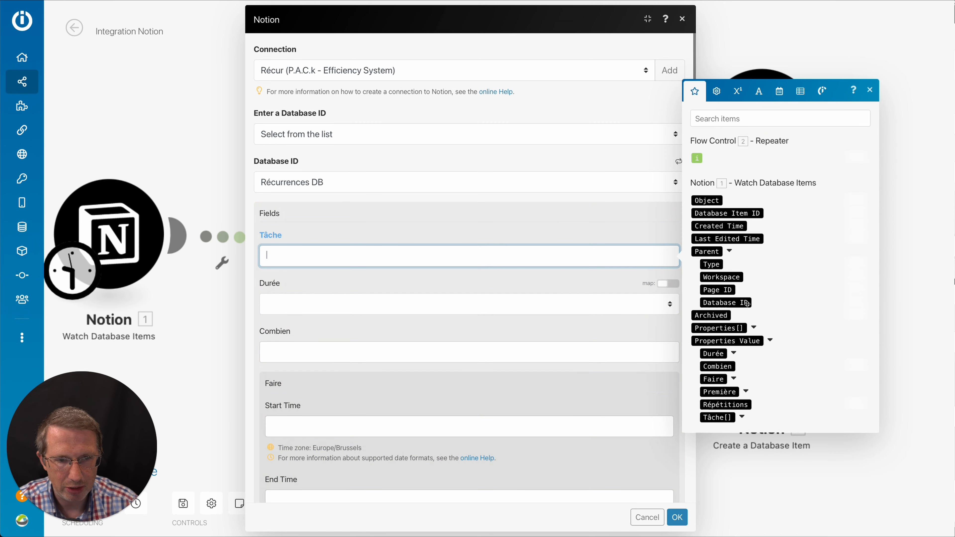
left_click(742, 416)
left_click(739, 412)
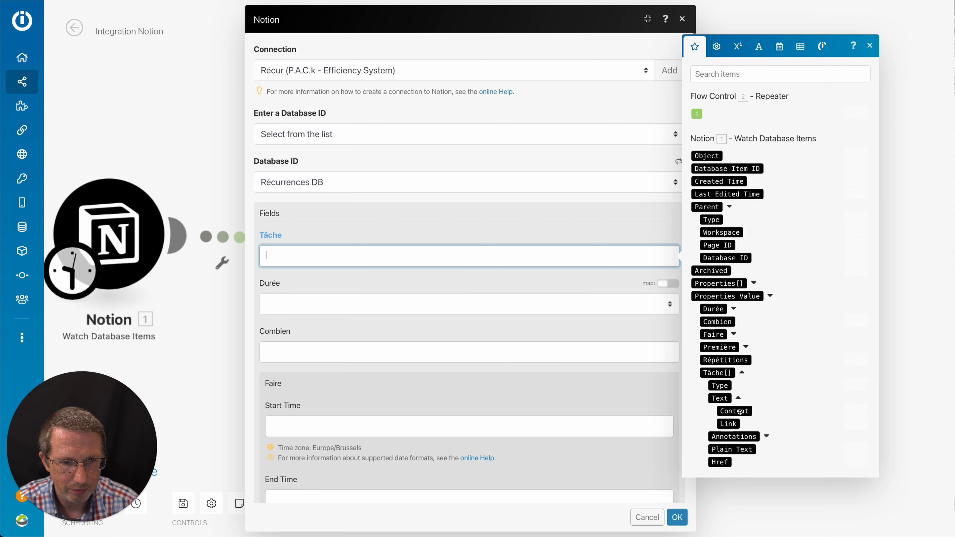
left_click(736, 411)
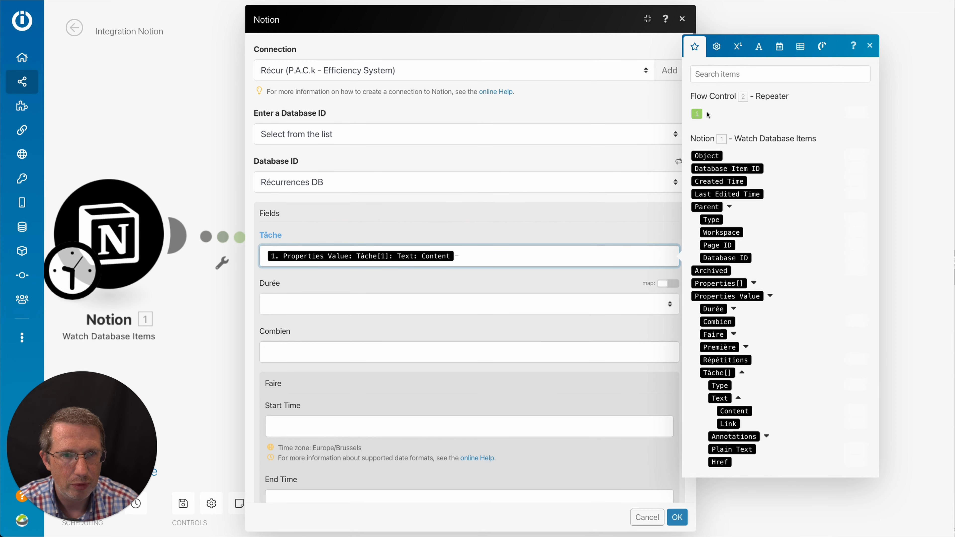
left_click(696, 113)
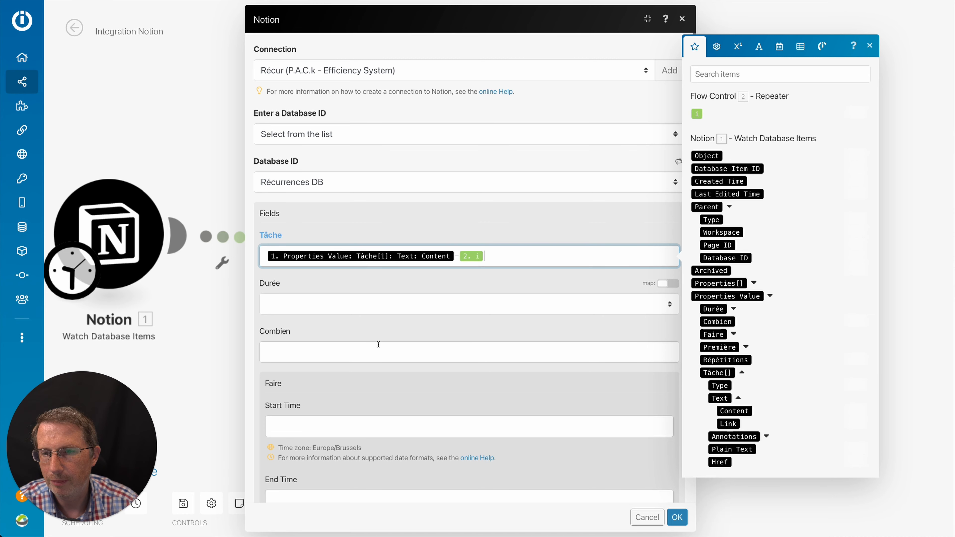
Step: Enter an addMonths function in the Faire start time, using the Première: Start property as its date
scroll(378, 344, "down", 5)
left_click(329, 265)
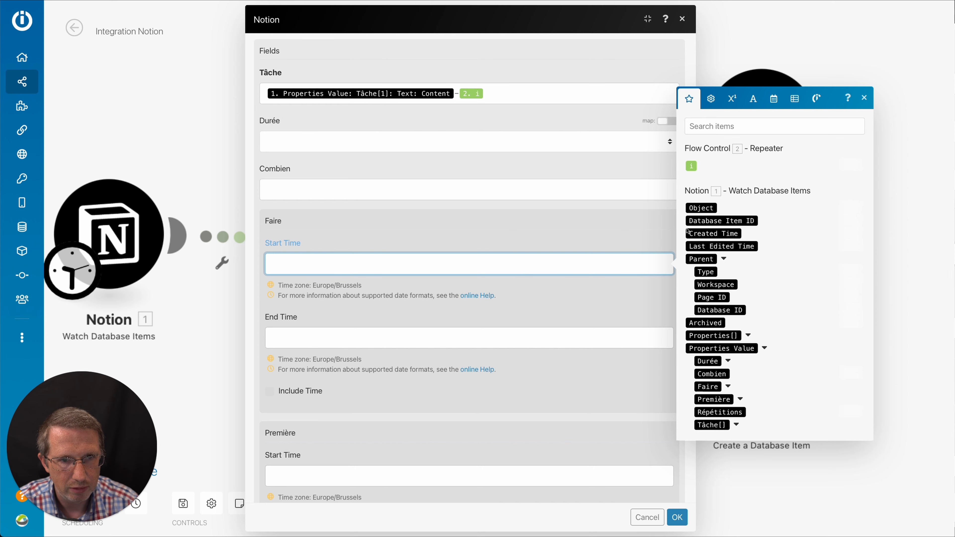
left_click(753, 98)
left_click(735, 184)
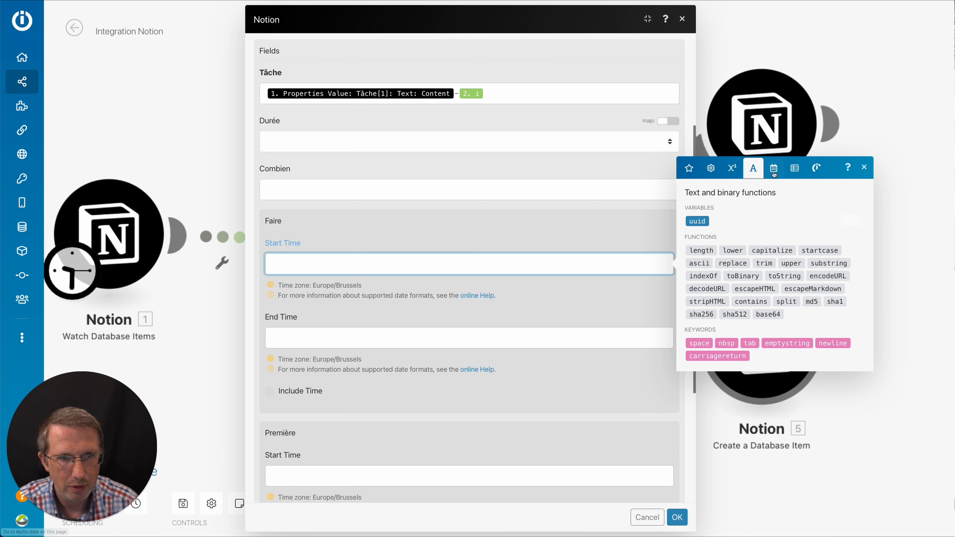
left_click(773, 196)
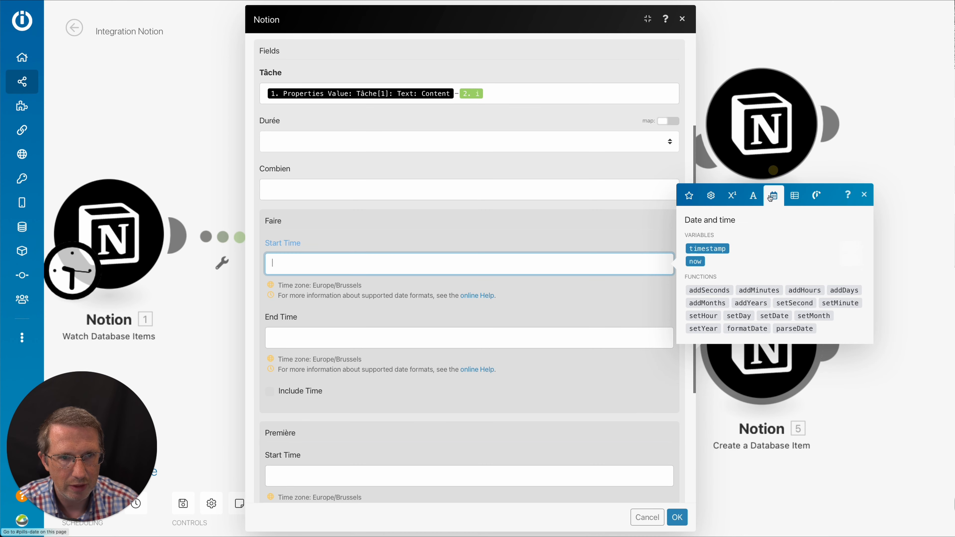
left_click(707, 303)
left_click(321, 264)
left_click(689, 195)
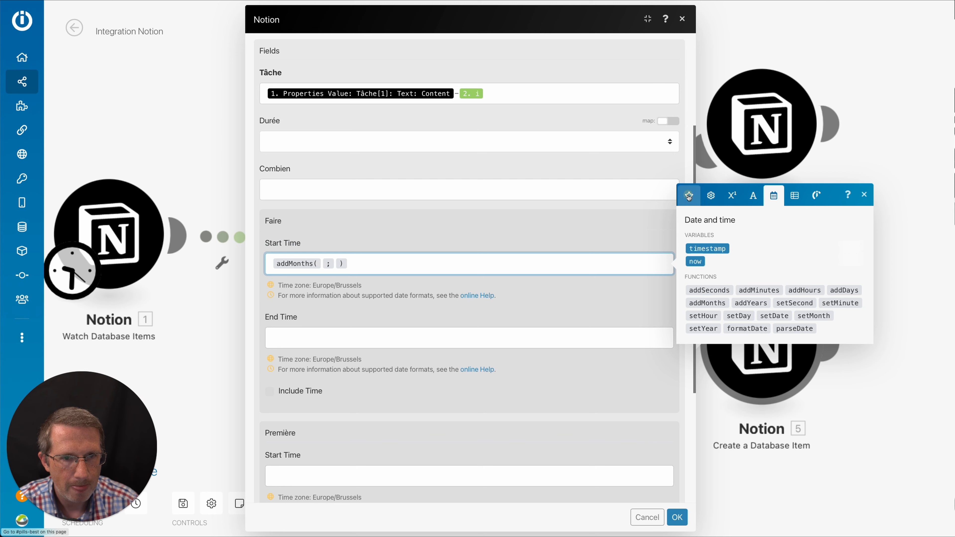
left_click(740, 398)
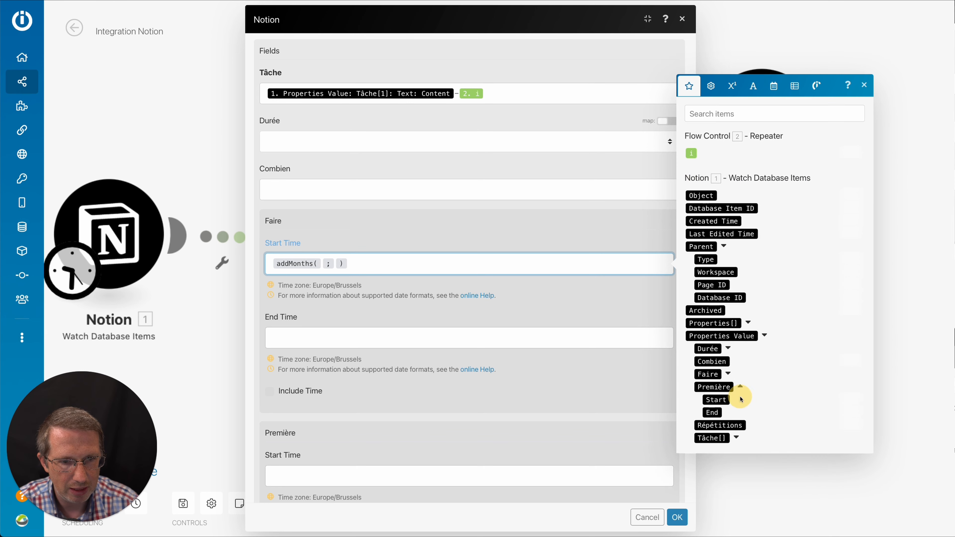
left_click(724, 401)
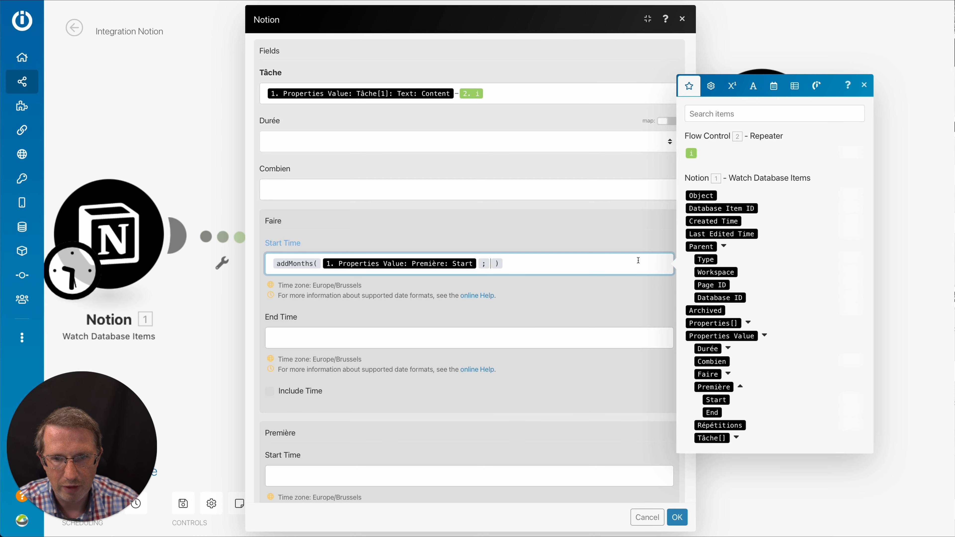
Step: Set the addMonths function's number of months to the Combien property multiplied by the Repeater's i value, and save the module
left_click(724, 362)
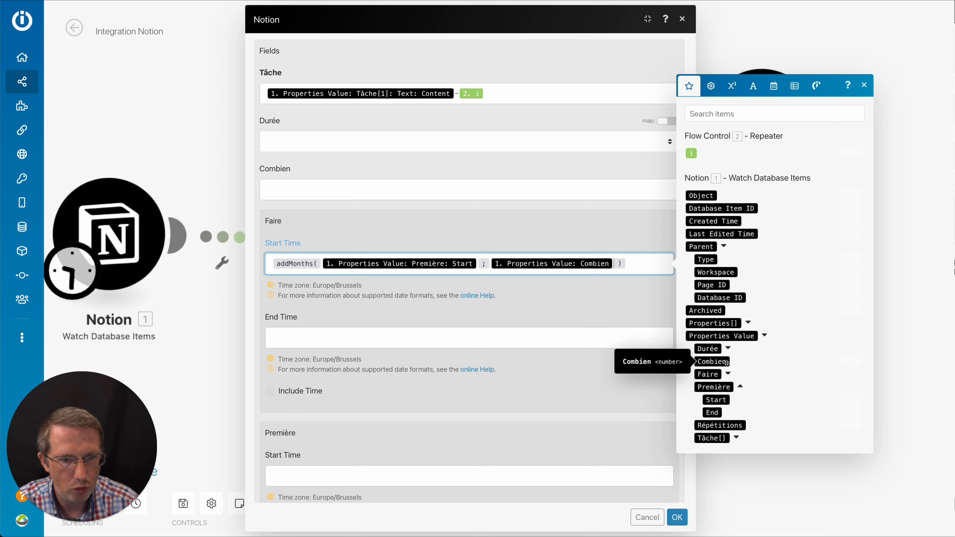
left_click(710, 86)
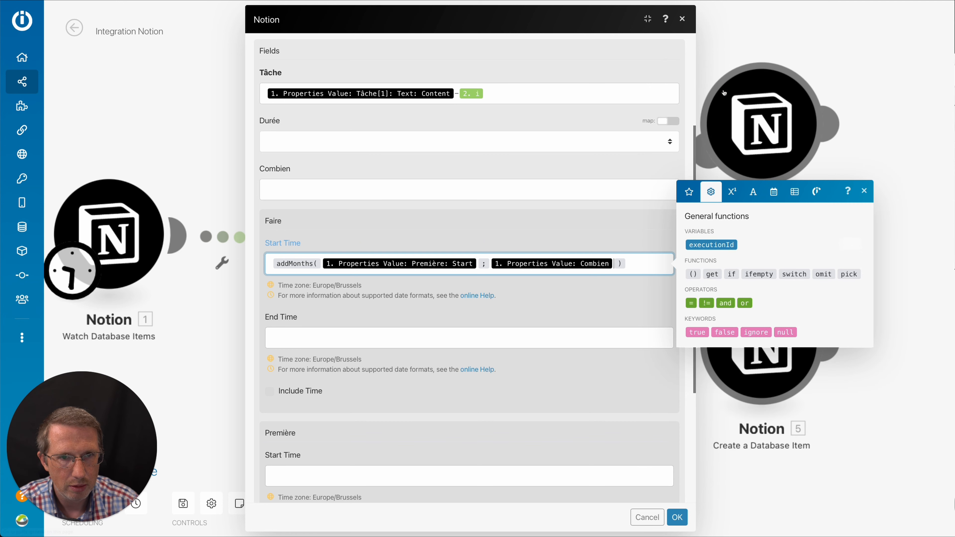
left_click(732, 192)
left_click(718, 330)
left_click(688, 194)
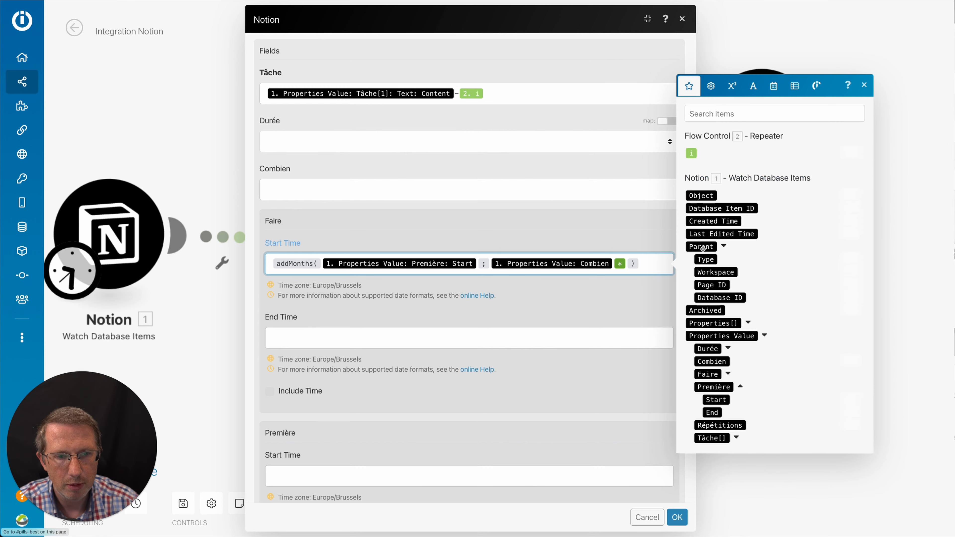
left_click(691, 153)
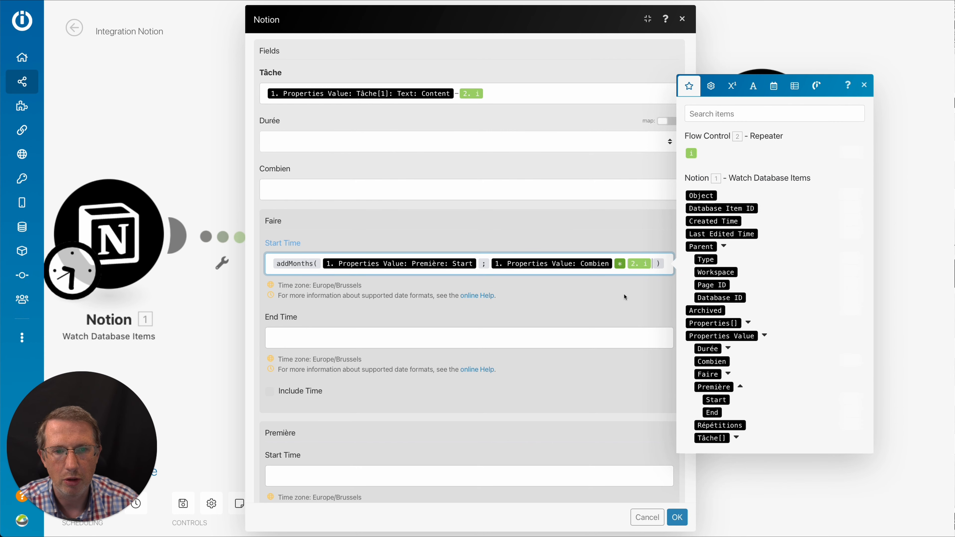
left_click(675, 517)
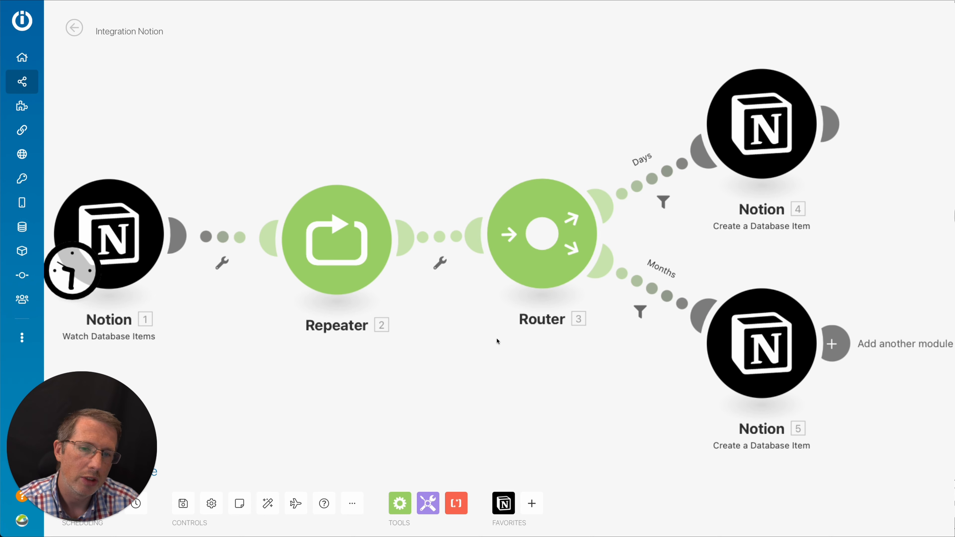
Step: Switch to the Notion Tasks page and name the empty task in Récurrences DB "Faire les paiements"
left_click_drag(496, 387, 506, 382)
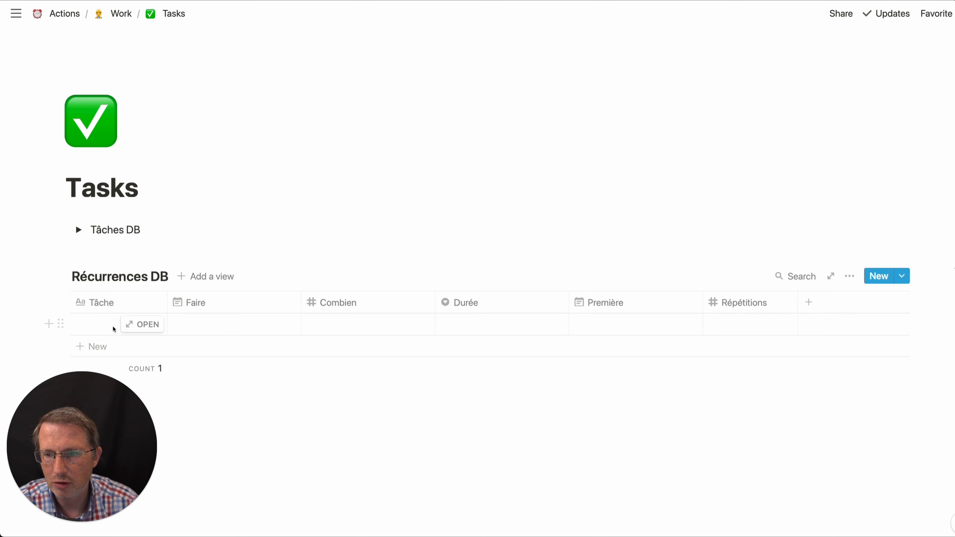
left_click(102, 326)
mouse_move(2, 297)
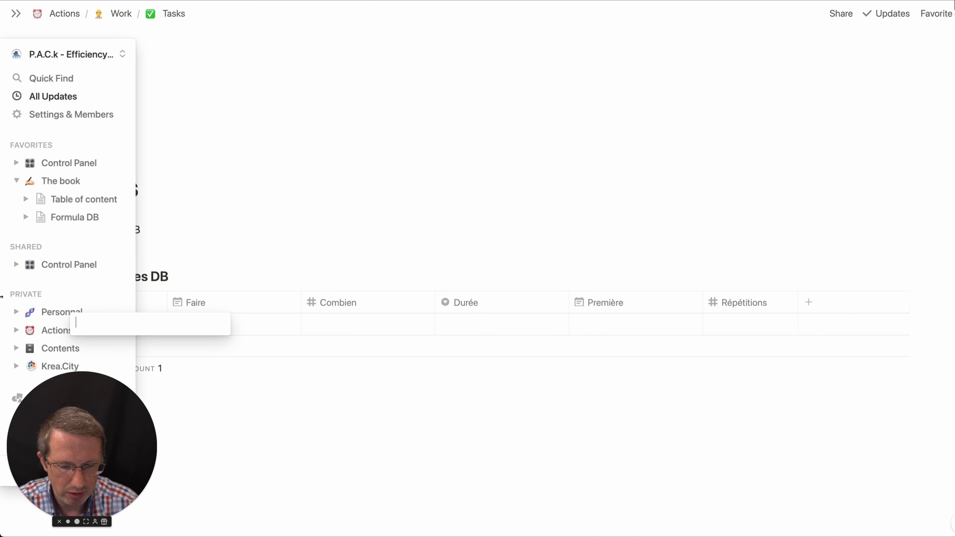
type("Faire les p")
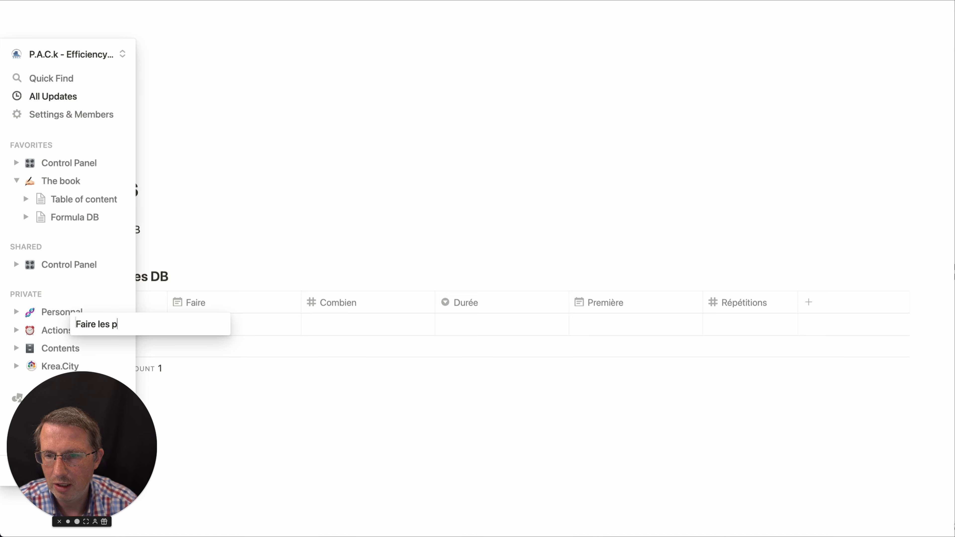
type("aiements")
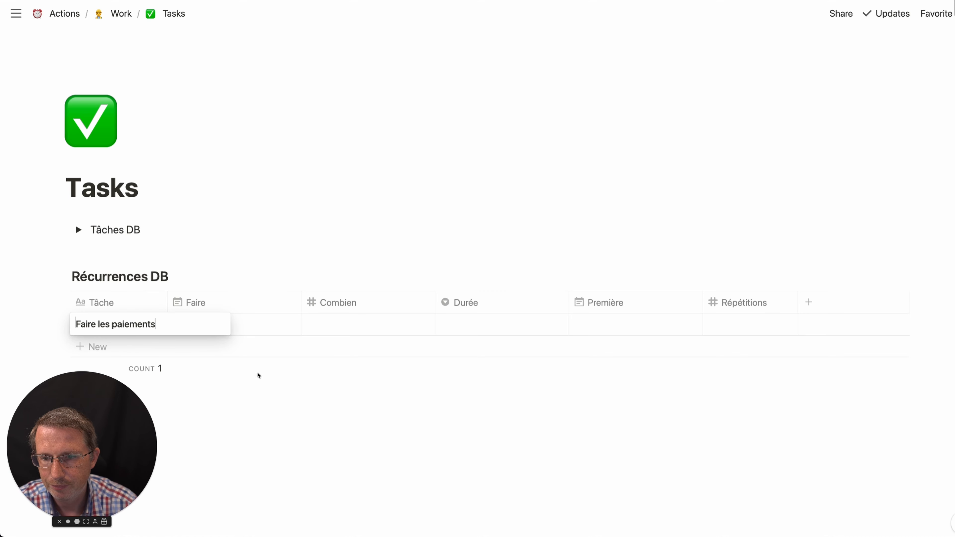
Step: Set the Faire date of the "Faire les paiements" task to May 31, 2021
left_click(258, 379)
left_click(247, 334)
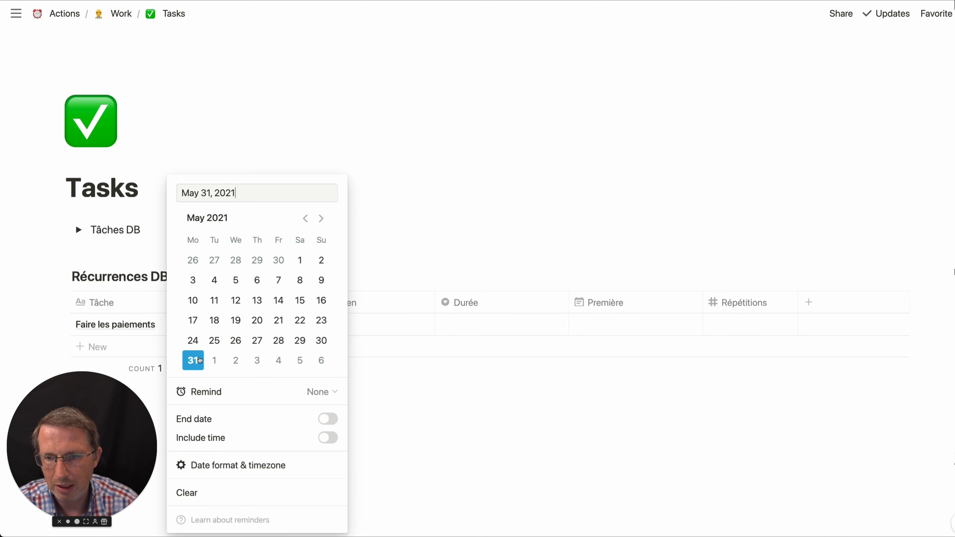
left_click(369, 445)
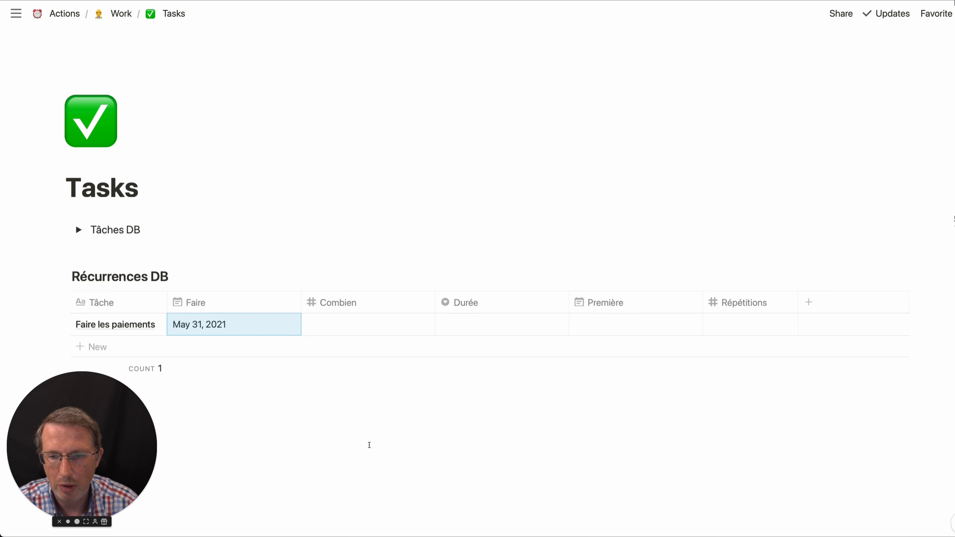
Step: Set the task's repeat interval with 14 as Combien and days as Durée
left_click(384, 327)
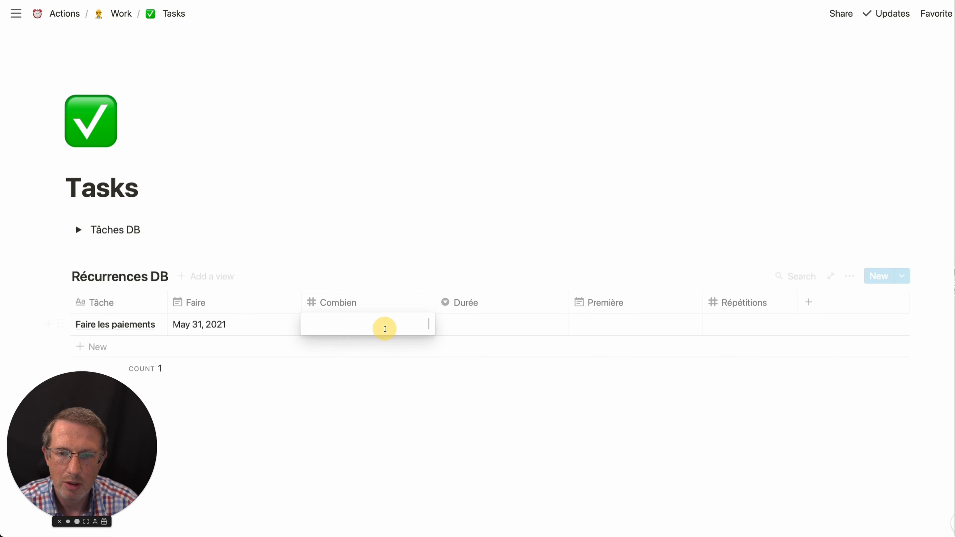
type("14")
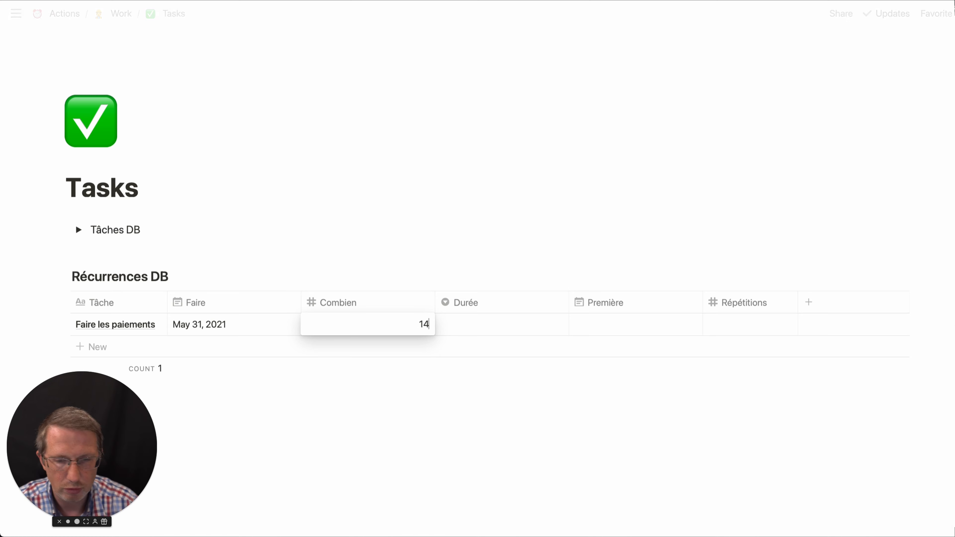
key("Return")
left_click(493, 328)
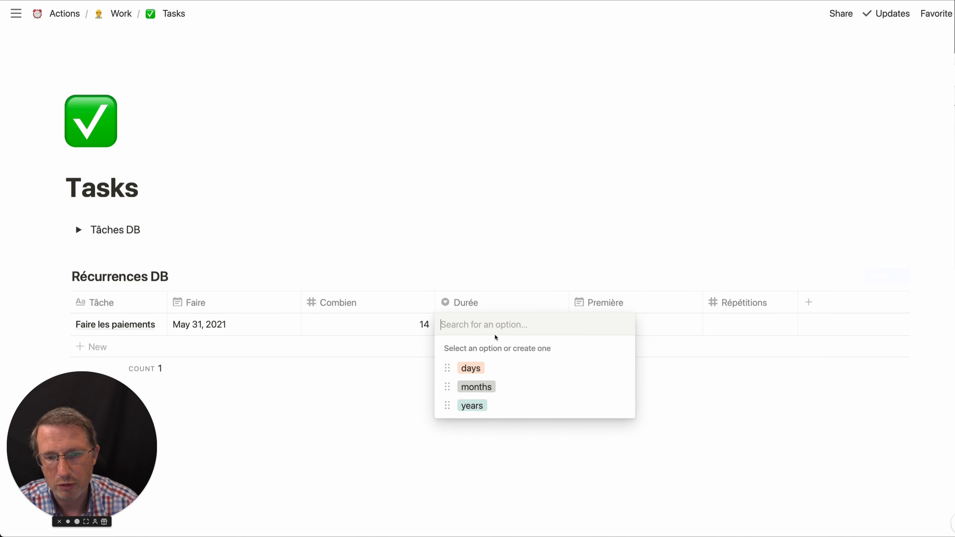
left_click(511, 367)
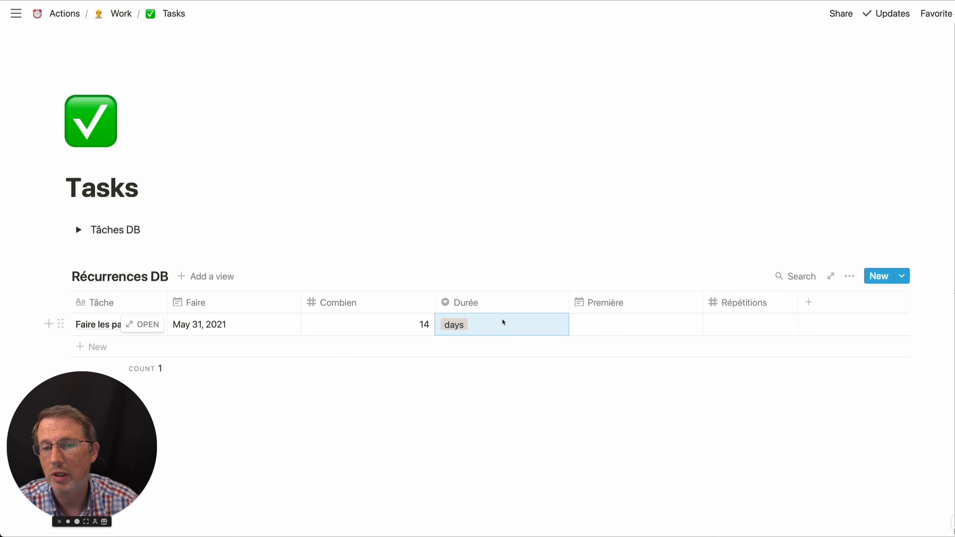
Step: Set the task's Première date to May 31, 2021 and its Répétitions to 4
left_click(602, 331)
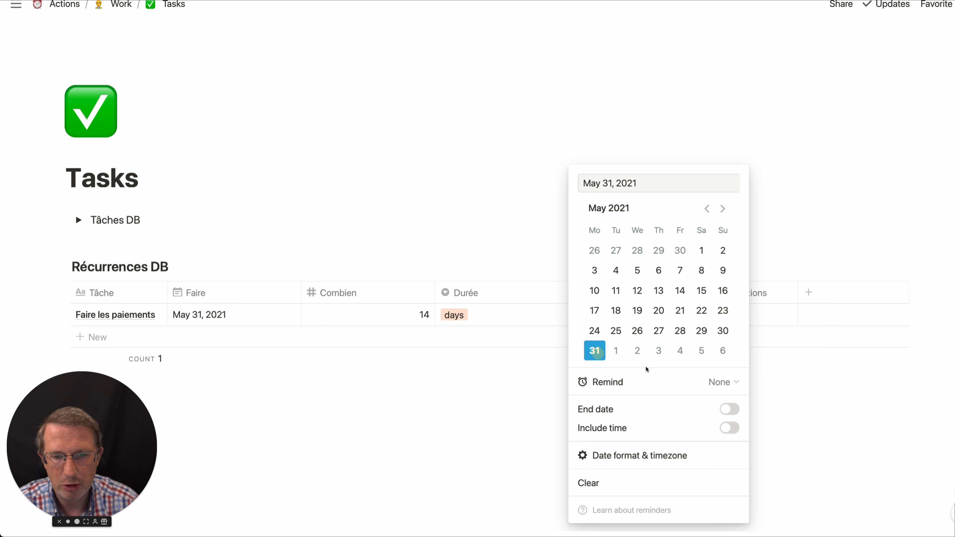
left_click(784, 372)
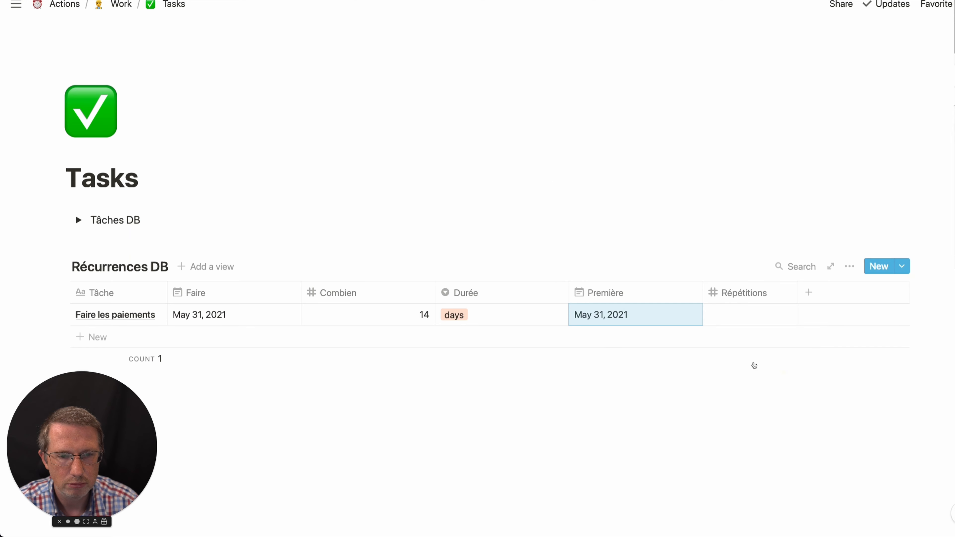
left_click(747, 314)
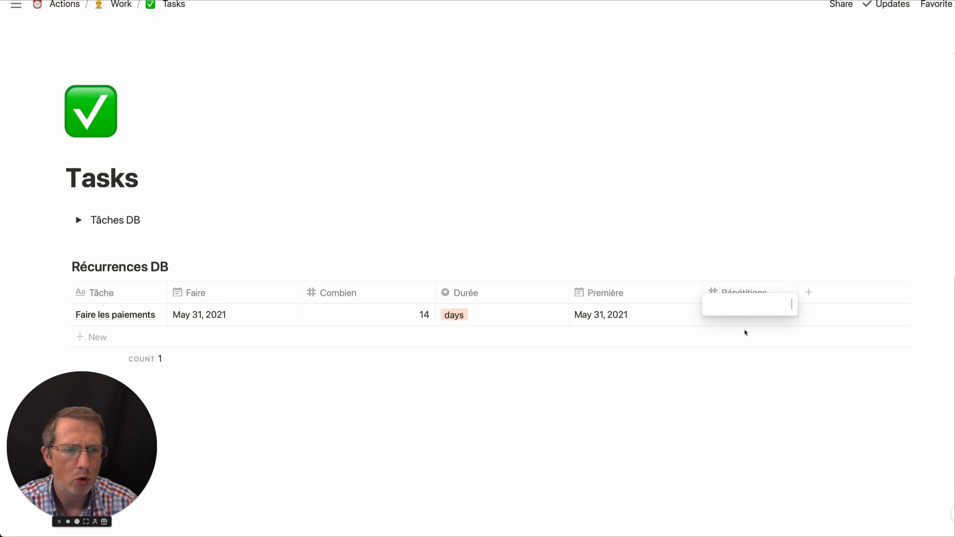
type("4")
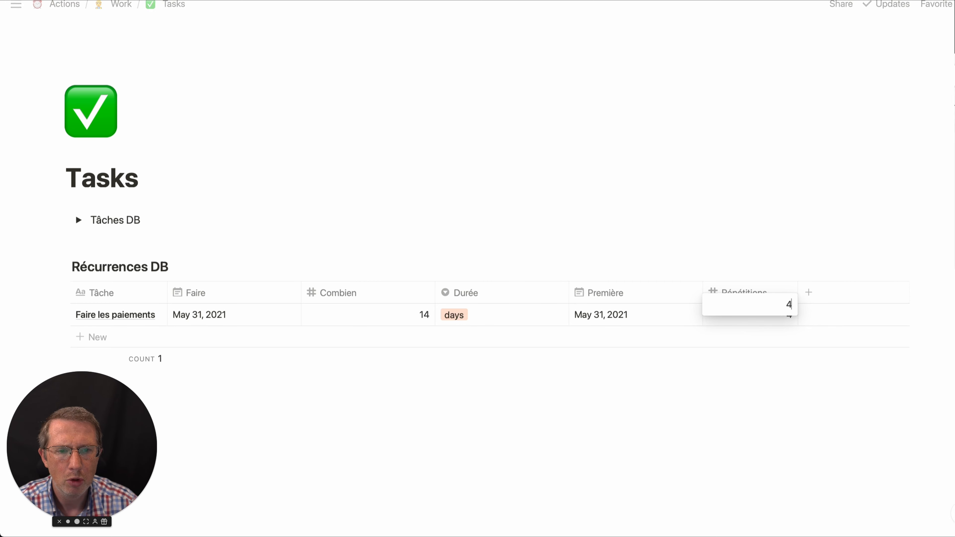
key("Return")
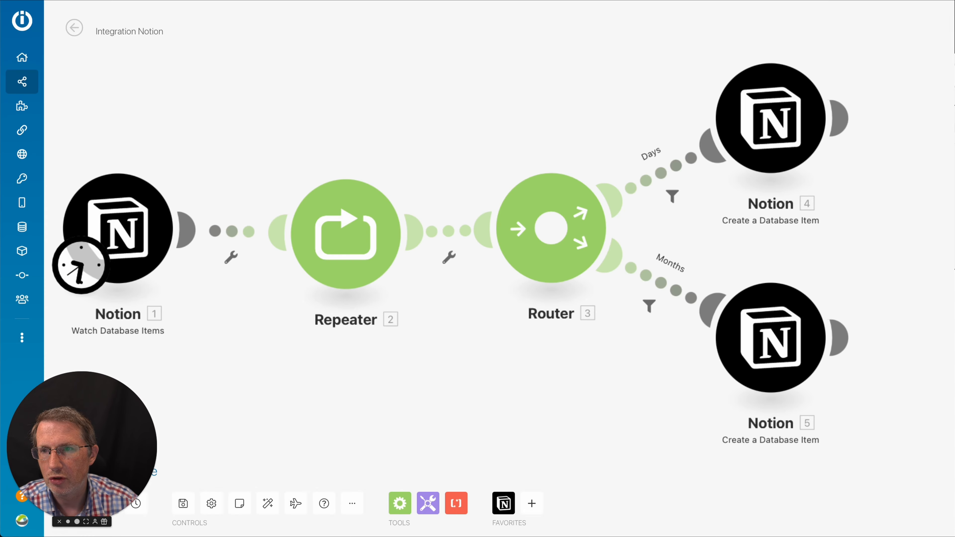
Step: Switch to the Integromat scenario, save it and run it once
left_click(183, 503)
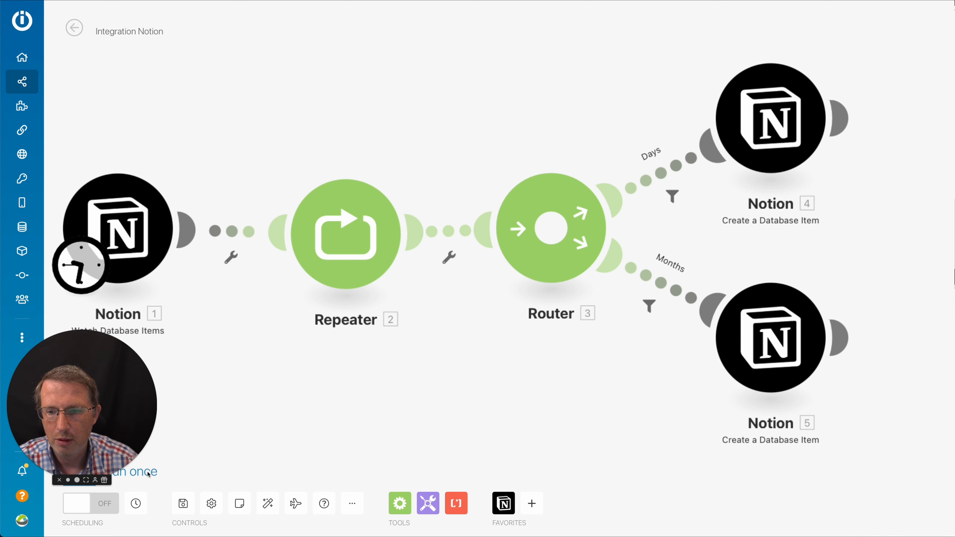
left_click_drag(102, 415, 83, 388)
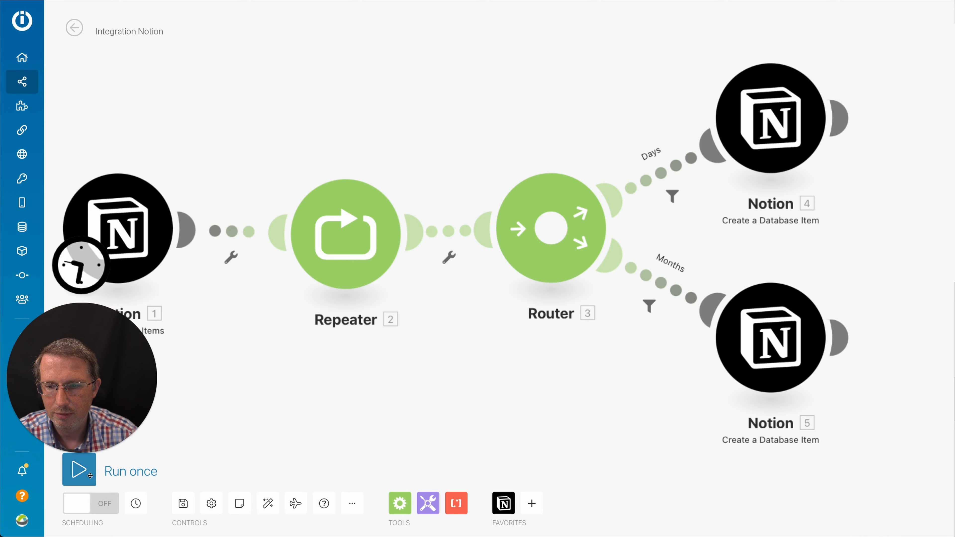
left_click(151, 478)
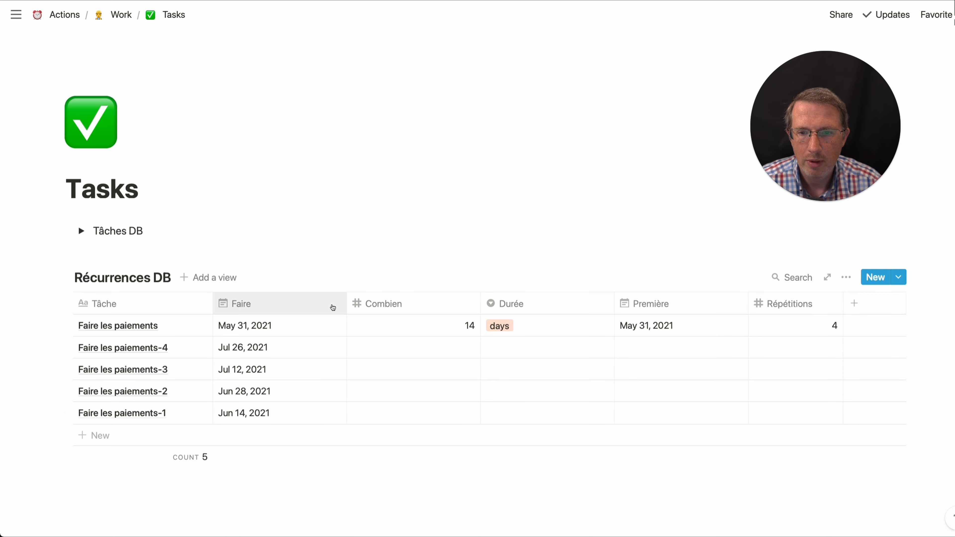
Step: On the Notion Tasks page, sort the Récurrences DB table by Faire in descending order
left_click(333, 308)
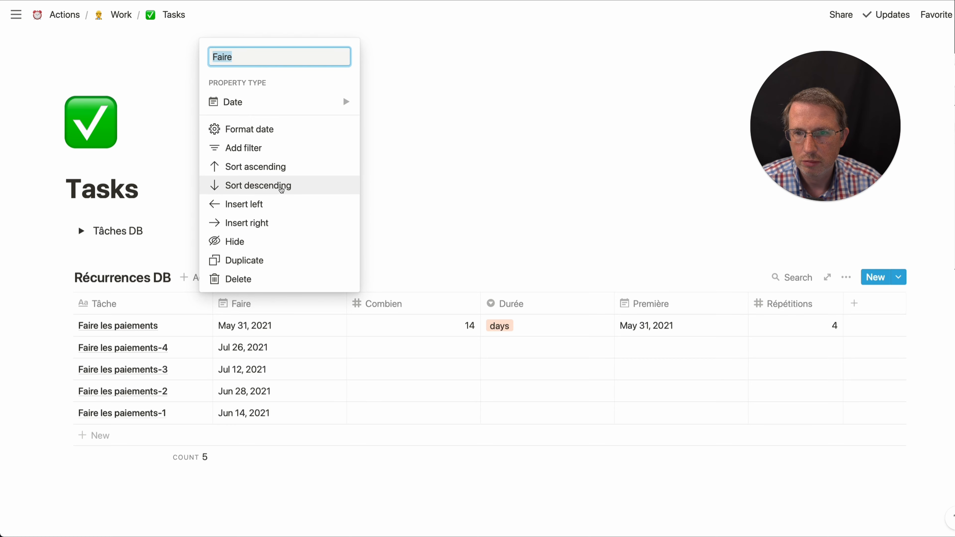
left_click(281, 188)
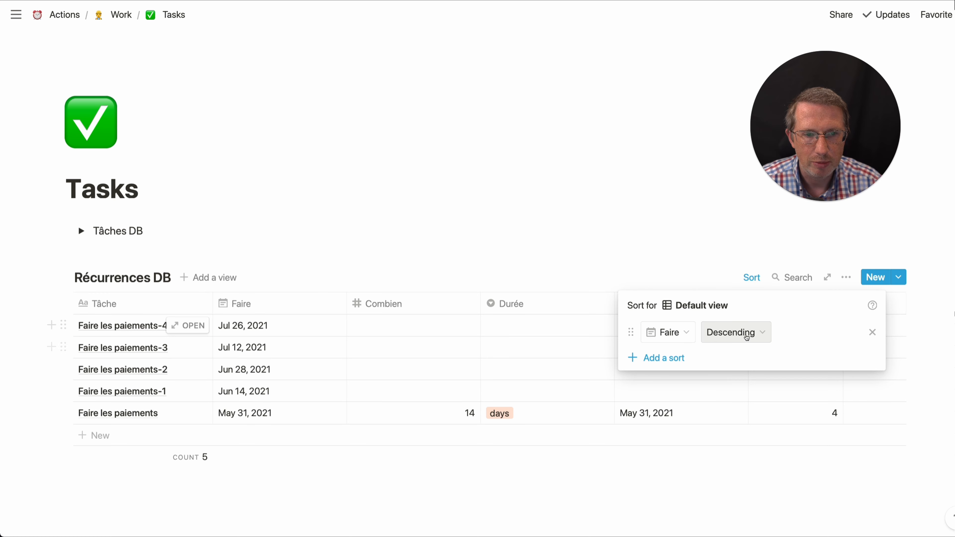
left_click(487, 219)
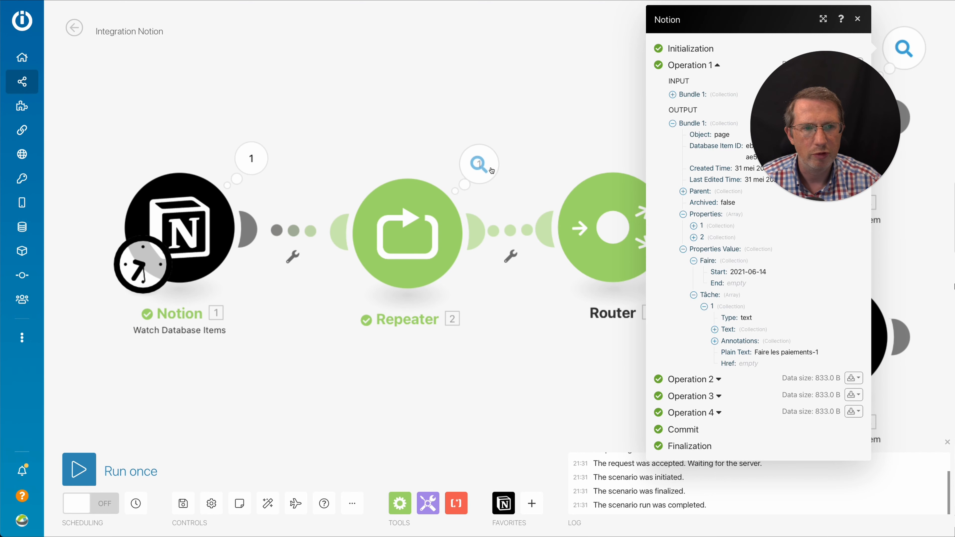
Step: In the Integromat scenario, examine the run results of the Watch Database Items module, the Repeater and the Days filter
left_click_drag(808, 127, 115, 83)
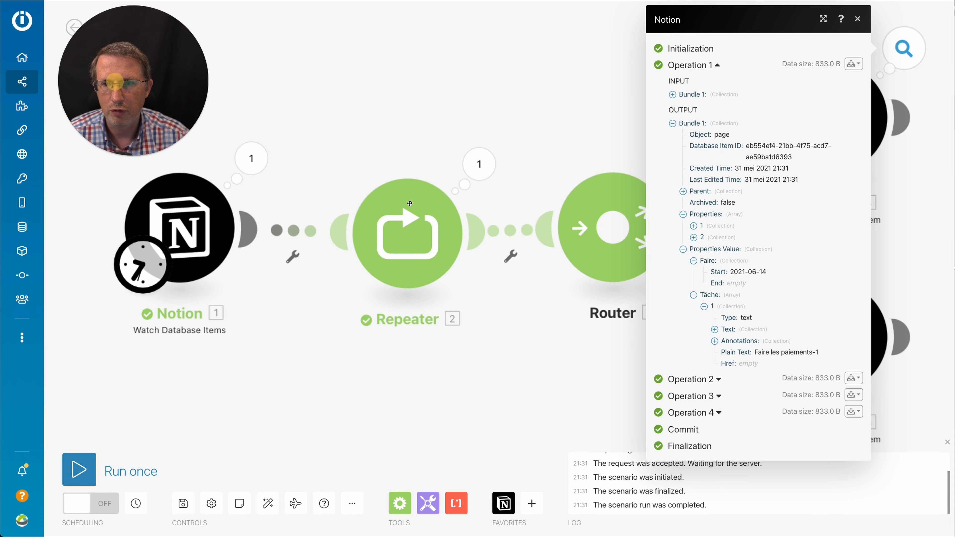
left_click(251, 157)
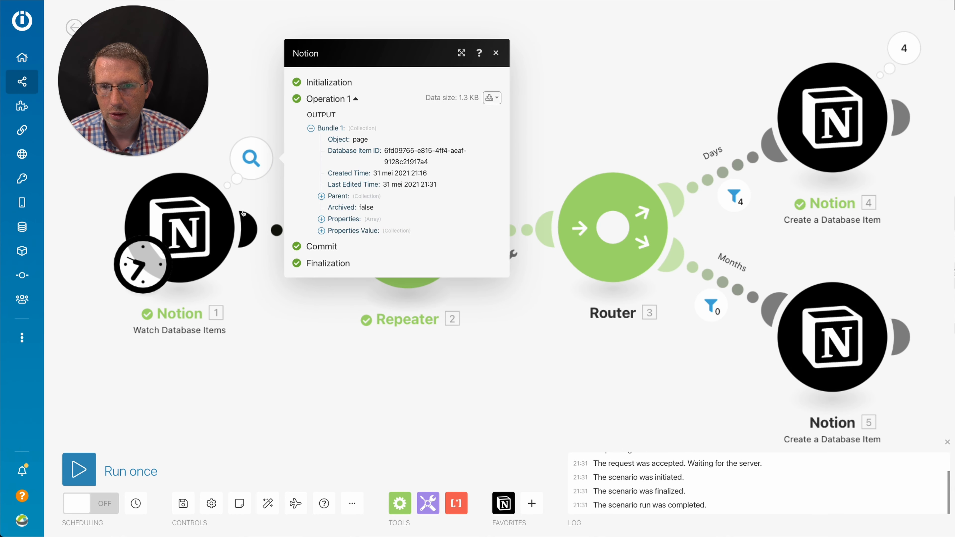
left_click(254, 106)
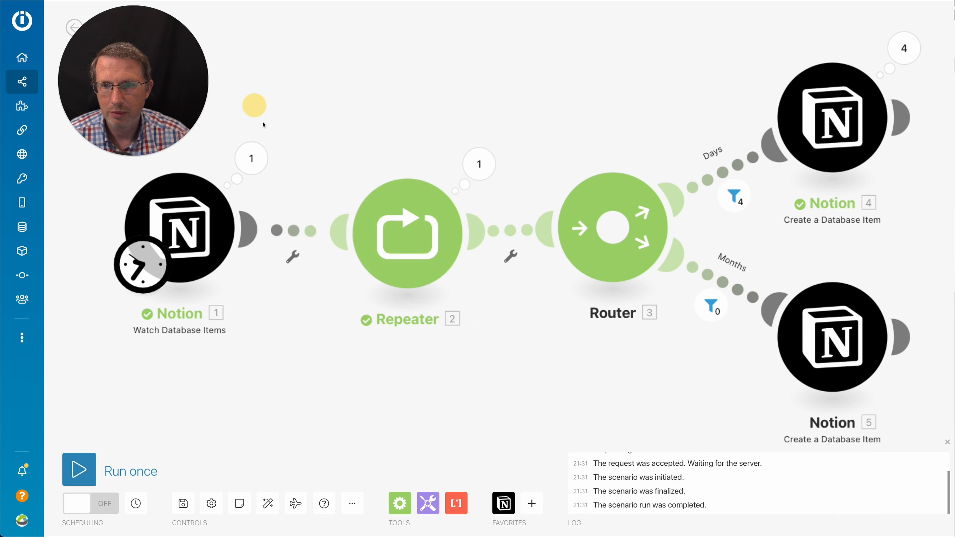
left_click(468, 164)
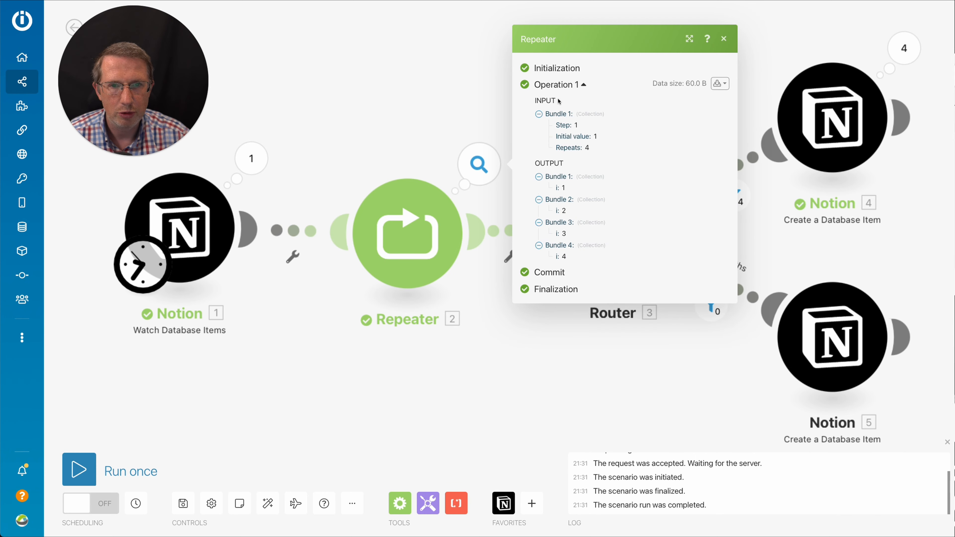
double_click(600, 148)
left_click(447, 105)
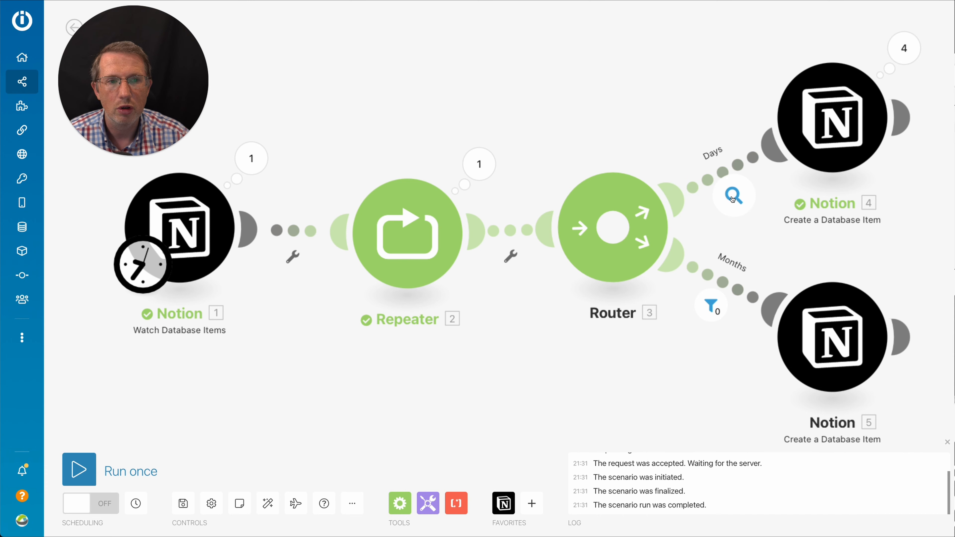
left_click(732, 197)
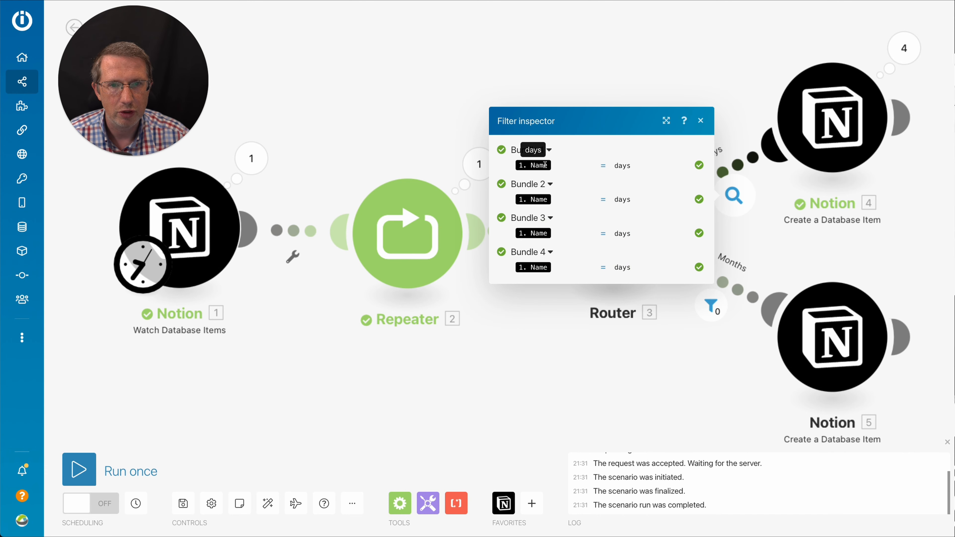
mouse_move(545, 266)
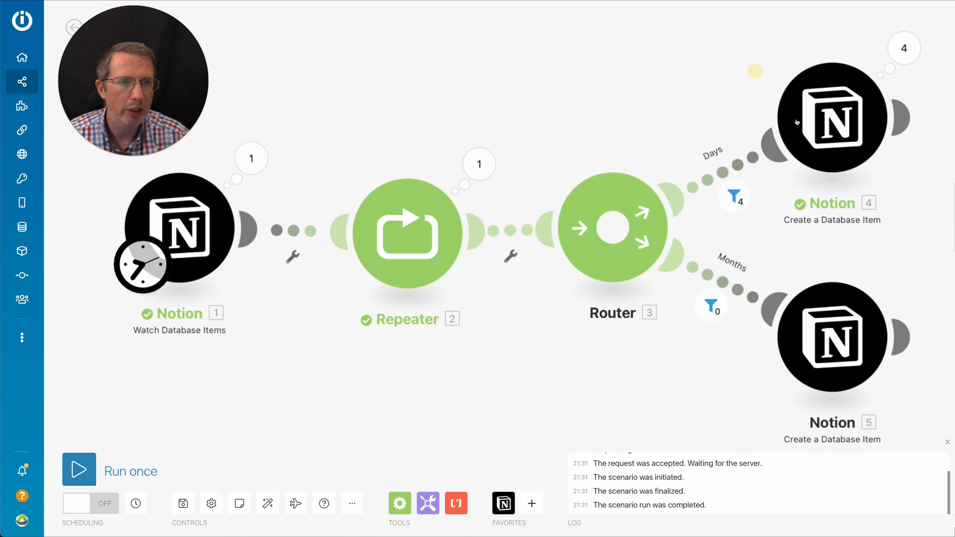
Step: Examine the Faire start date in Operation 1's output of the Create a Database Item module on the Days route
left_click(904, 48)
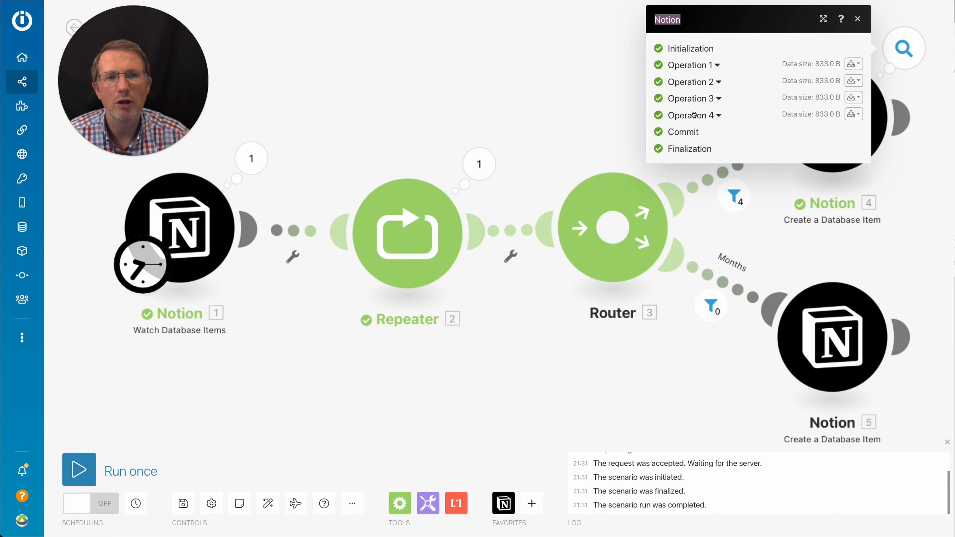
left_click(718, 65)
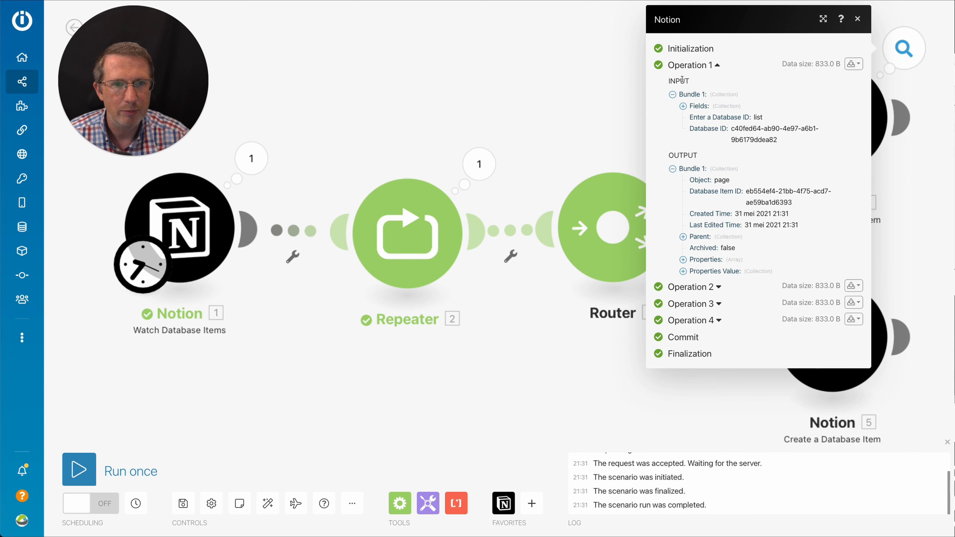
left_click(672, 95)
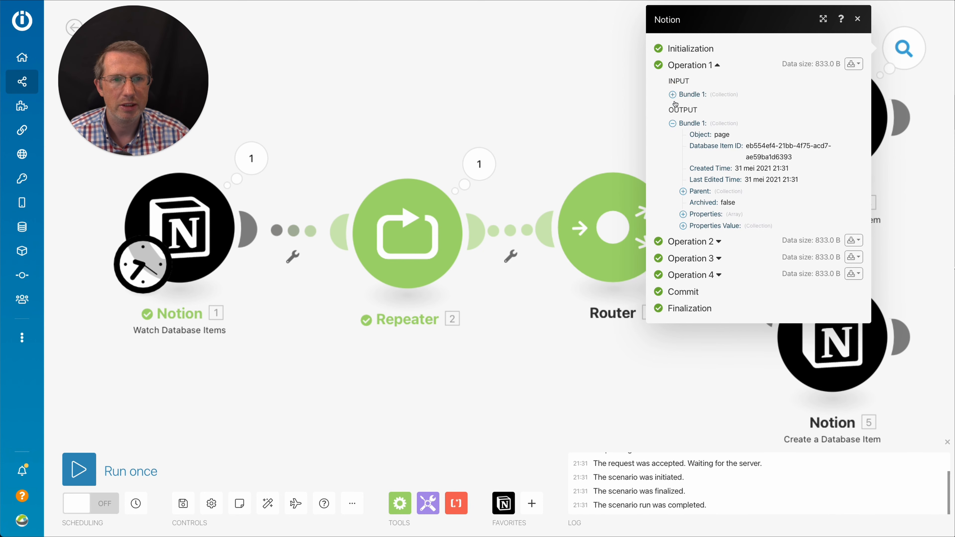
left_click(683, 226)
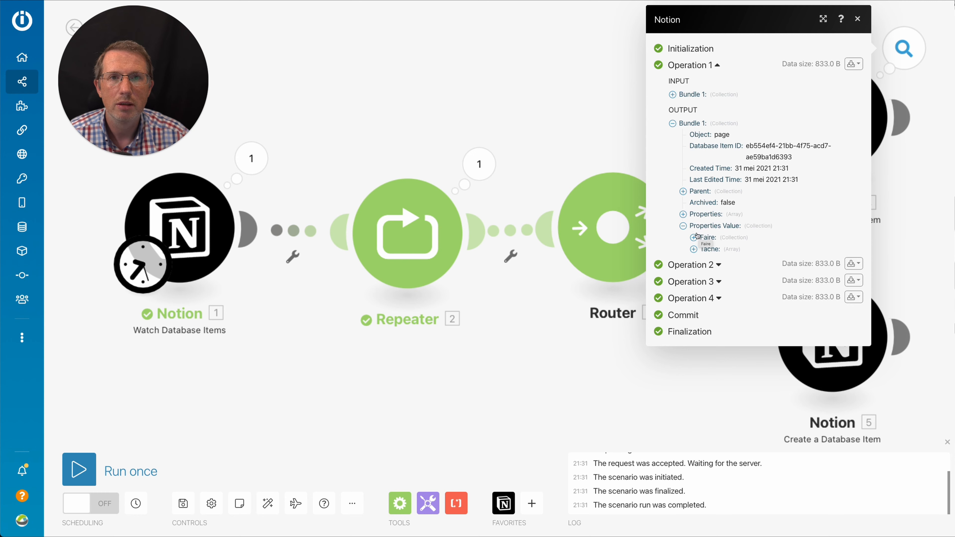
left_click(694, 238)
left_click_drag(731, 251, 784, 248)
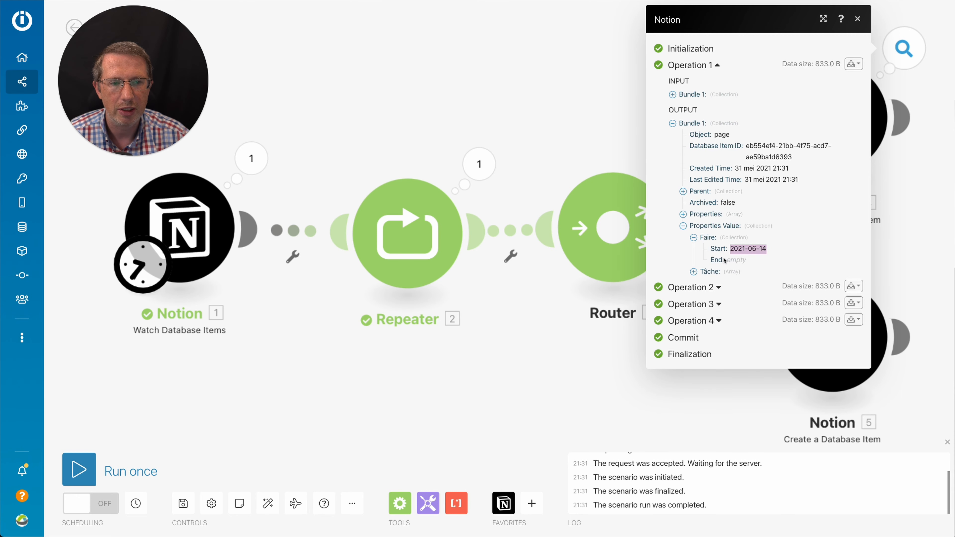
left_click(693, 238)
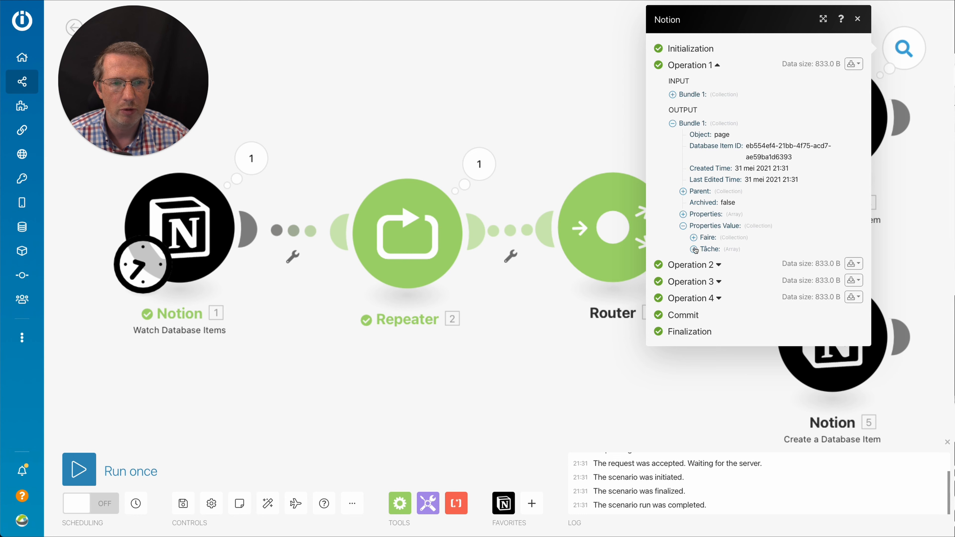
Step: Examine the Tâche plain text in the same operation's output, and close the inspector
left_click(694, 248)
left_click(704, 261)
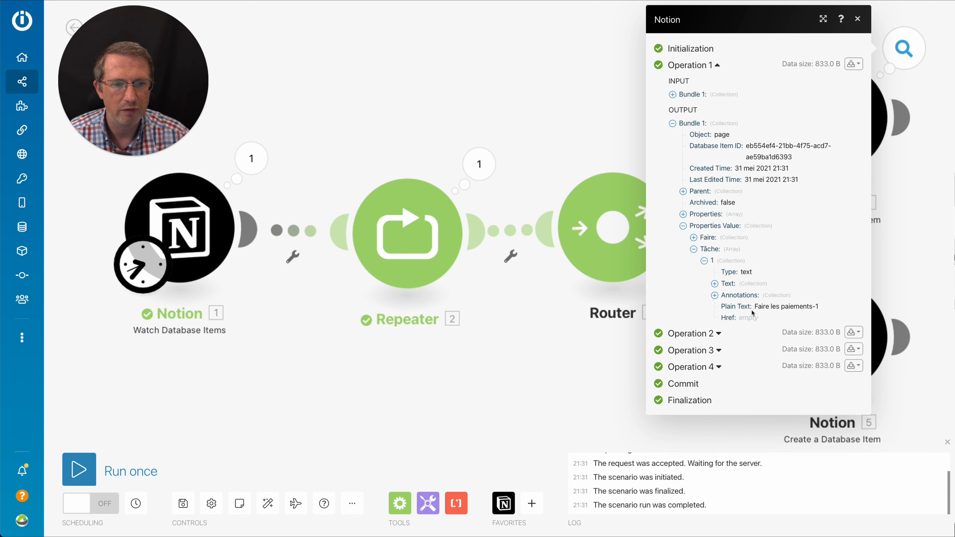
left_click_drag(755, 307, 834, 307)
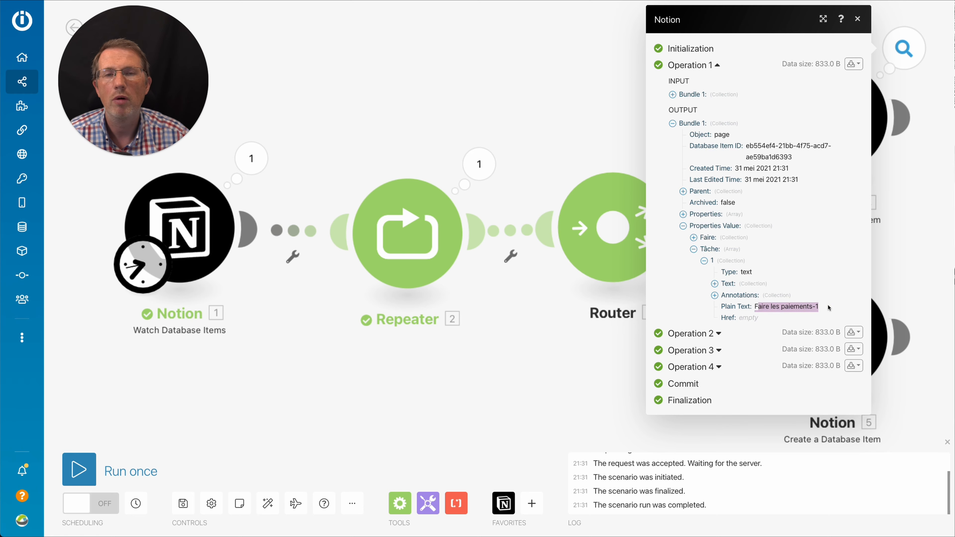
left_click(828, 305)
left_click(368, 388)
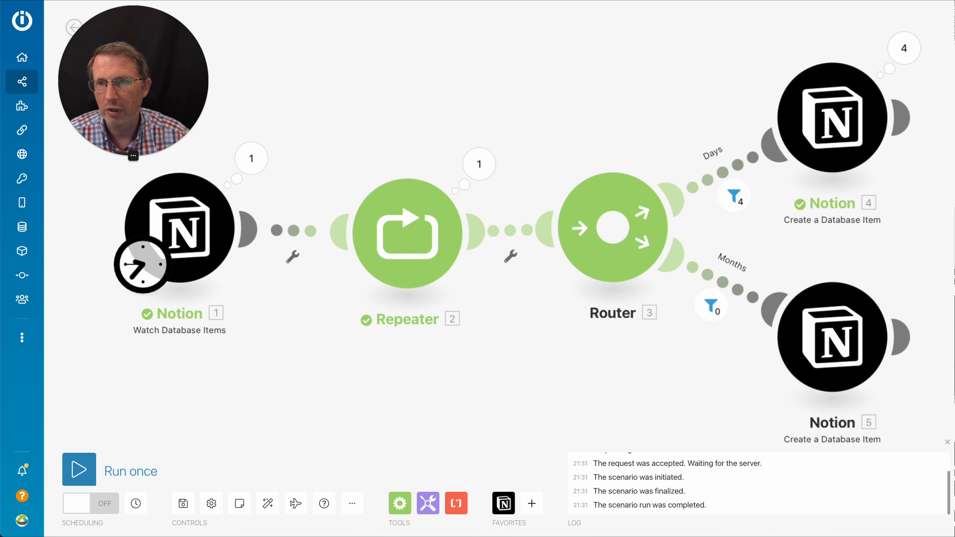
Step: Switch to the Notion Tasks page and review the generated tasks in the June 2021 calendar
left_click(161, 1)
scroll(370, 151, "up", 3)
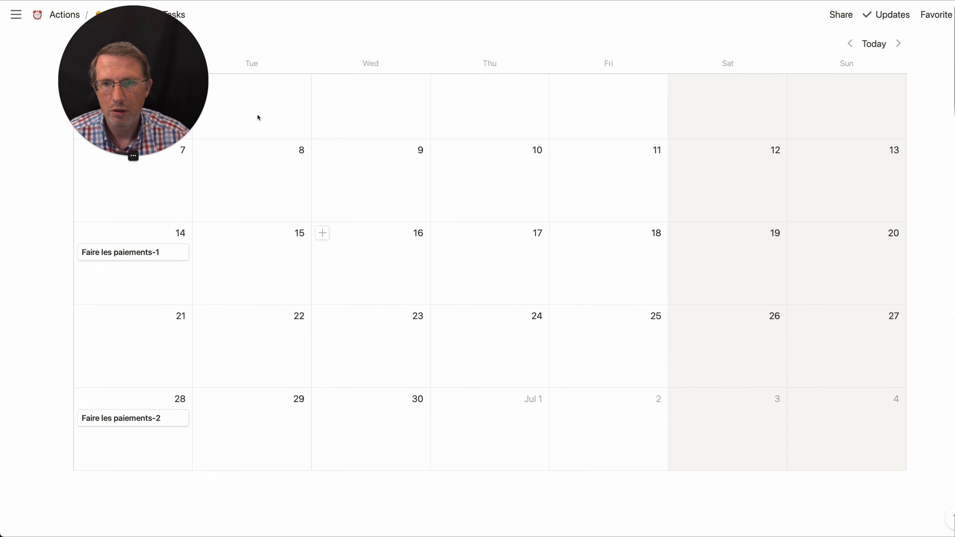
left_click_drag(169, 88, 894, 445)
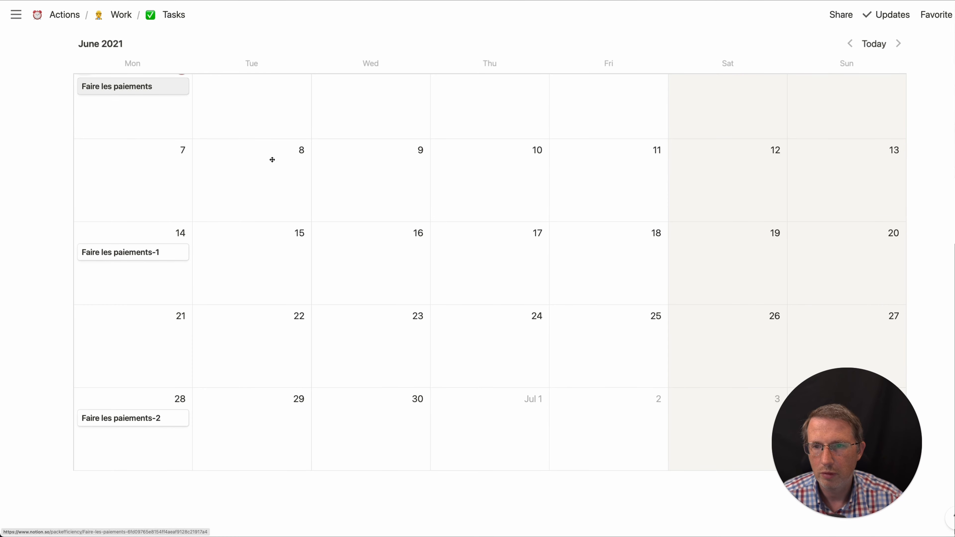
Step: Show the Récurrences DB in its Default view and review the names and Faire dates of the generated tasks
scroll(167, 154, "up", 3)
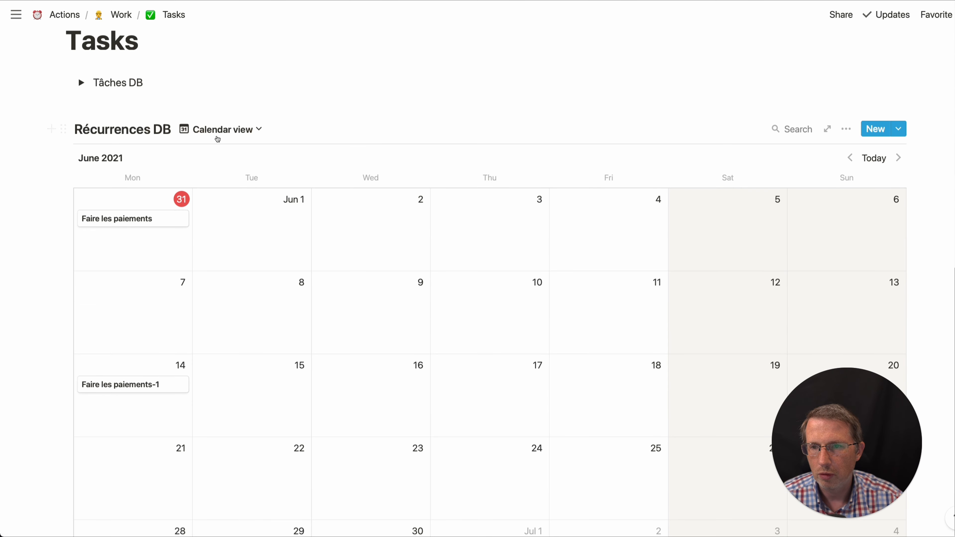
left_click(232, 132)
left_click(177, 180)
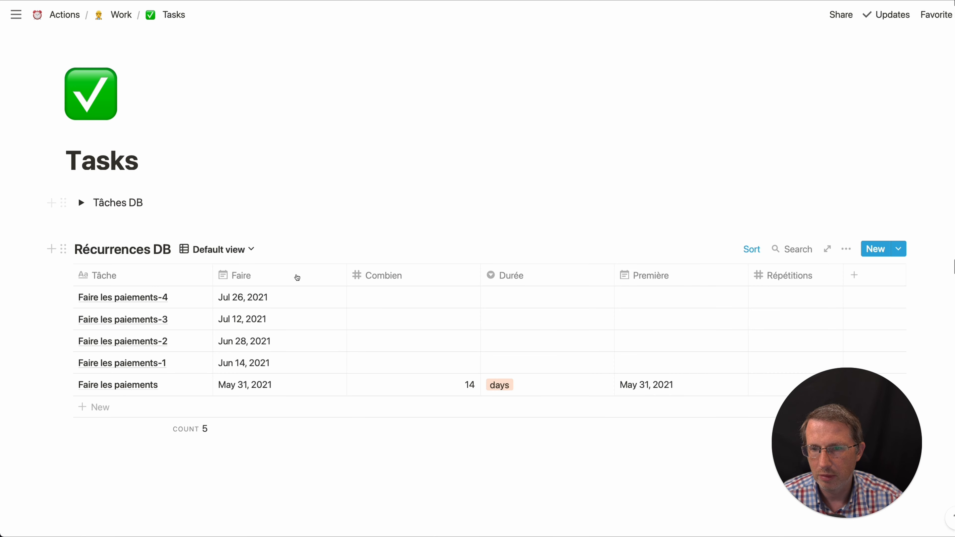
scroll(345, 380, "down", 1)
scroll(336, 394, "down", 1)
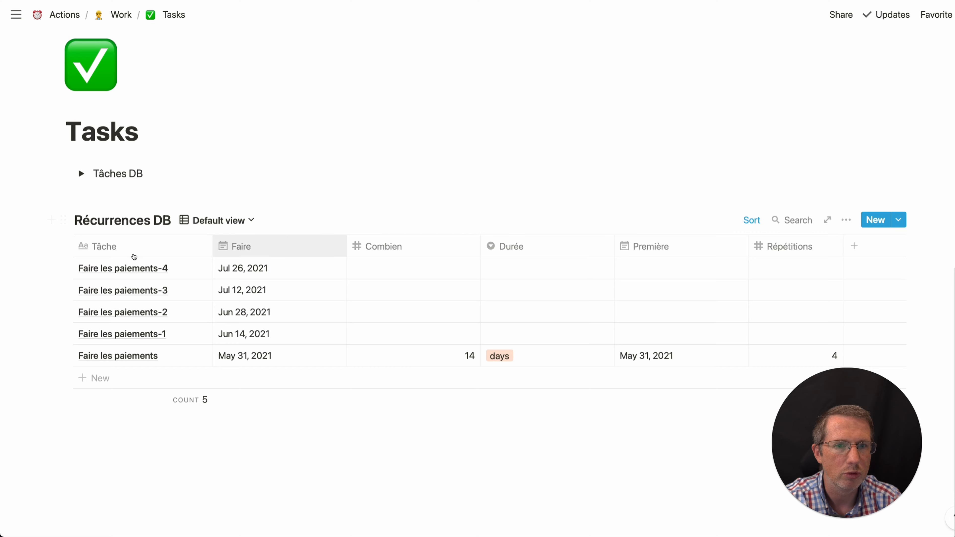
Step: Delete all the items in the Récurrences DB and append a text property with the default name after Répétitions
left_click_drag(16, 267, 443, 367)
key("Delete")
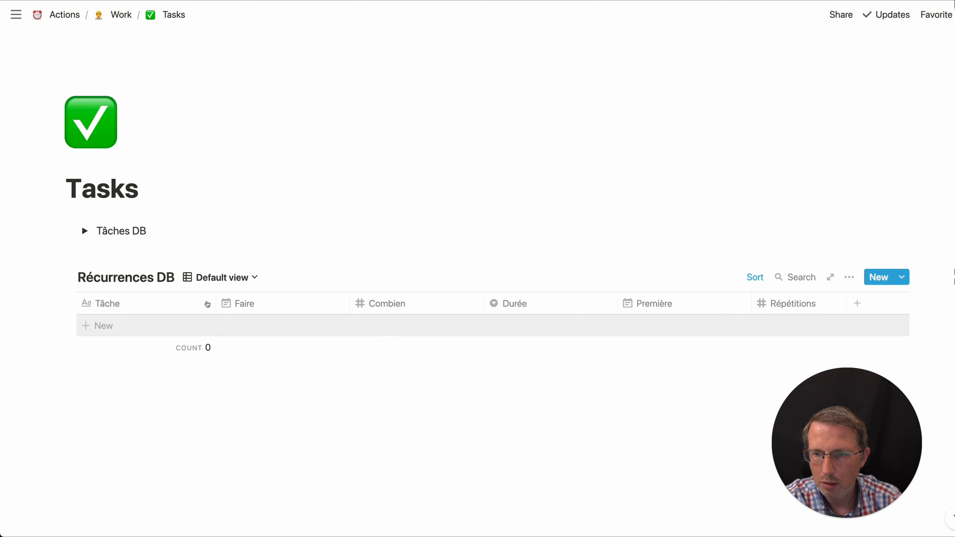
left_click(858, 304)
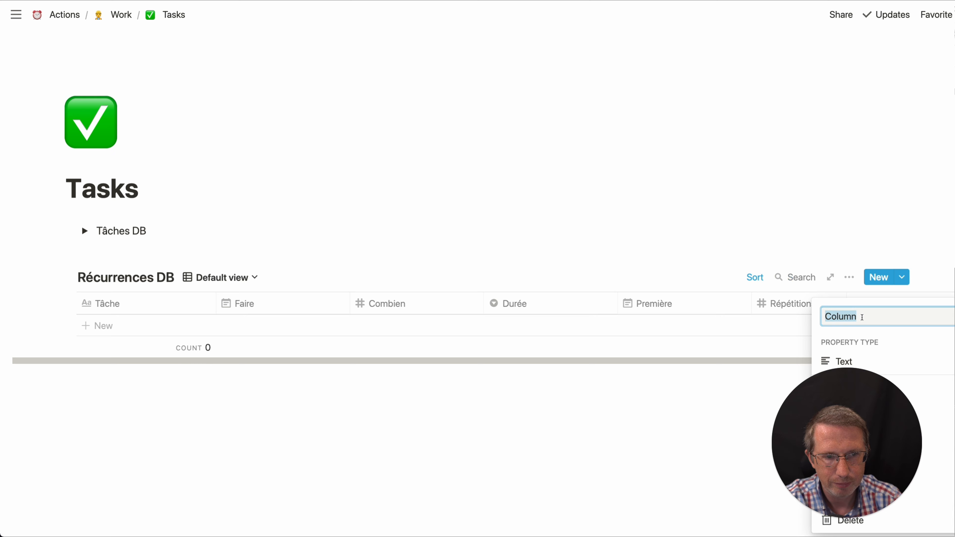
left_click(541, 202)
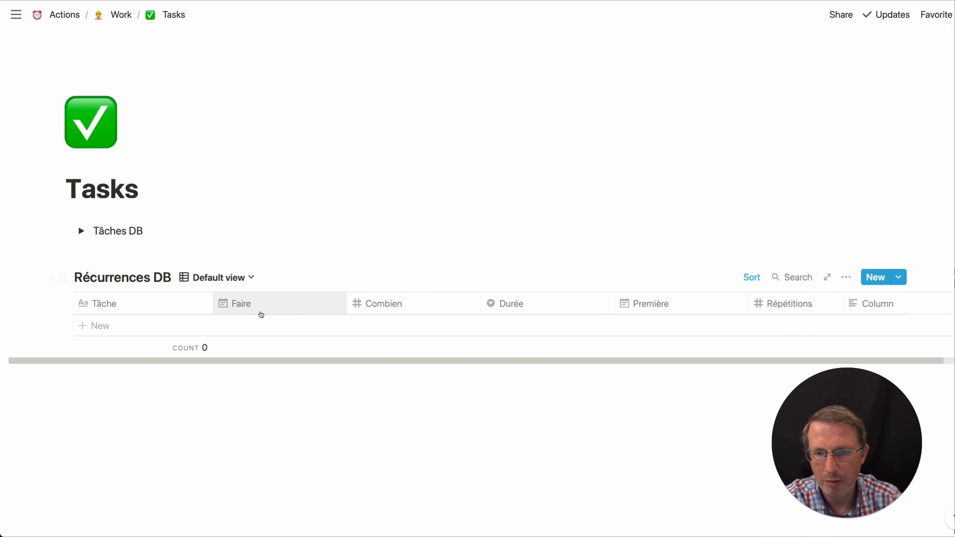
Step: Insert a checkbox property named Fait directly after Faire in the Récurrences DB, and narrow its column to about half width
left_click(281, 305)
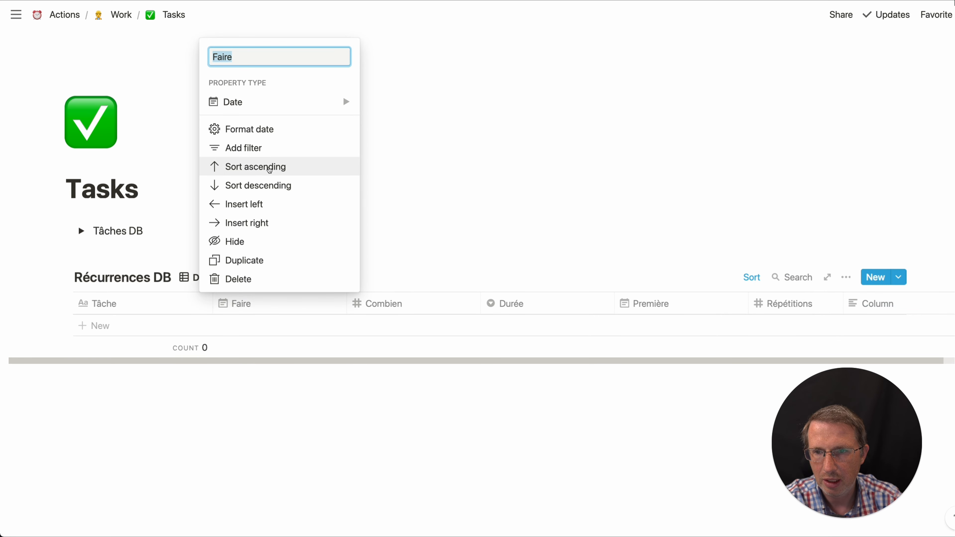
left_click(264, 221)
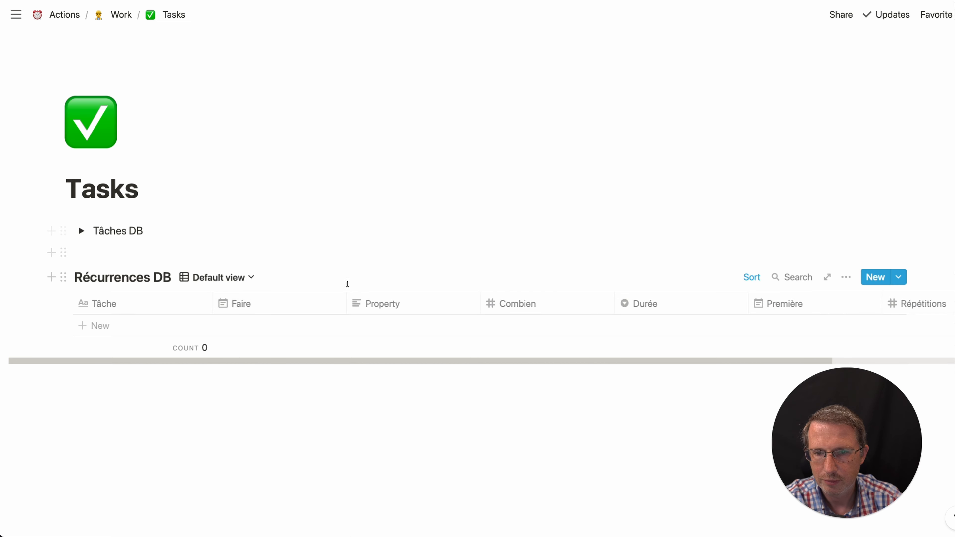
left_click(369, 303)
mouse_move(469, 129)
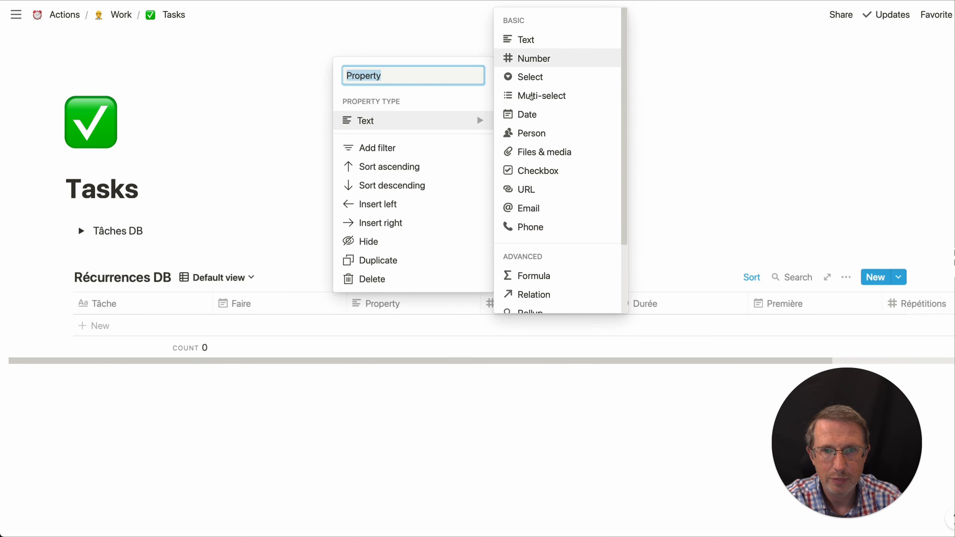
left_click(535, 176)
left_click(414, 303)
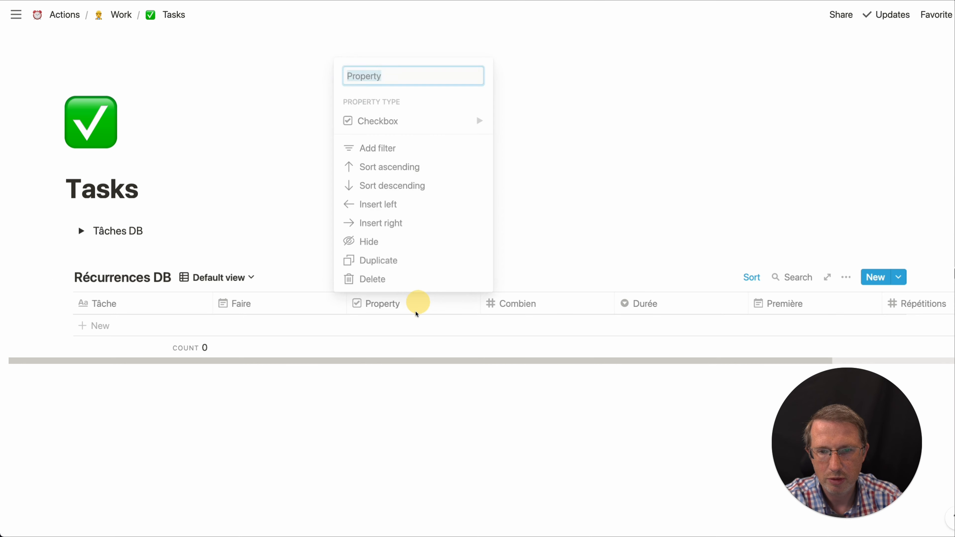
type("Fait")
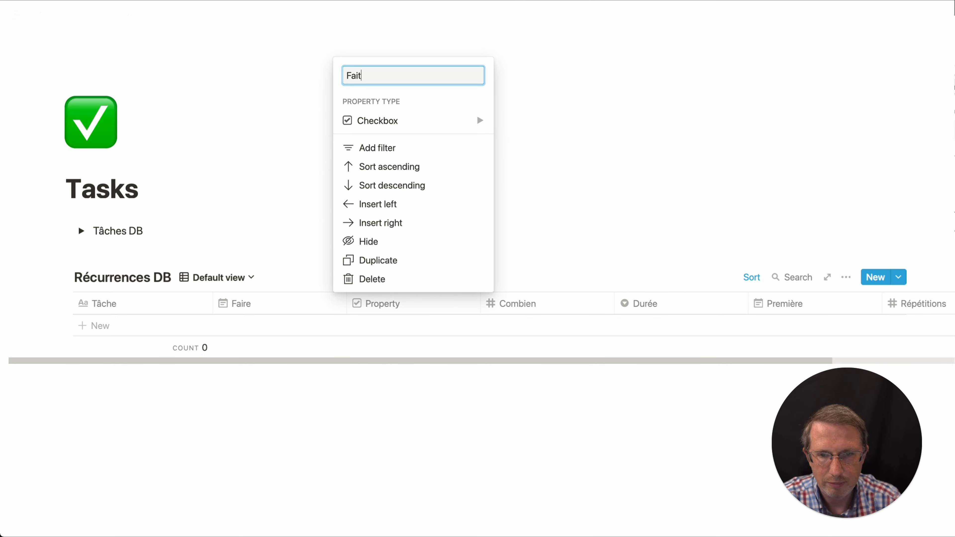
left_click(566, 139)
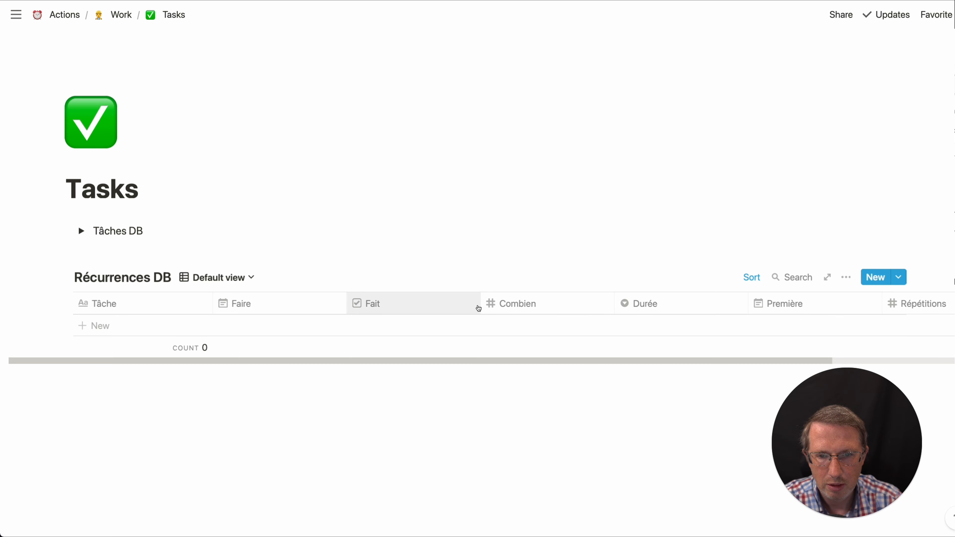
left_click_drag(479, 306, 380, 306)
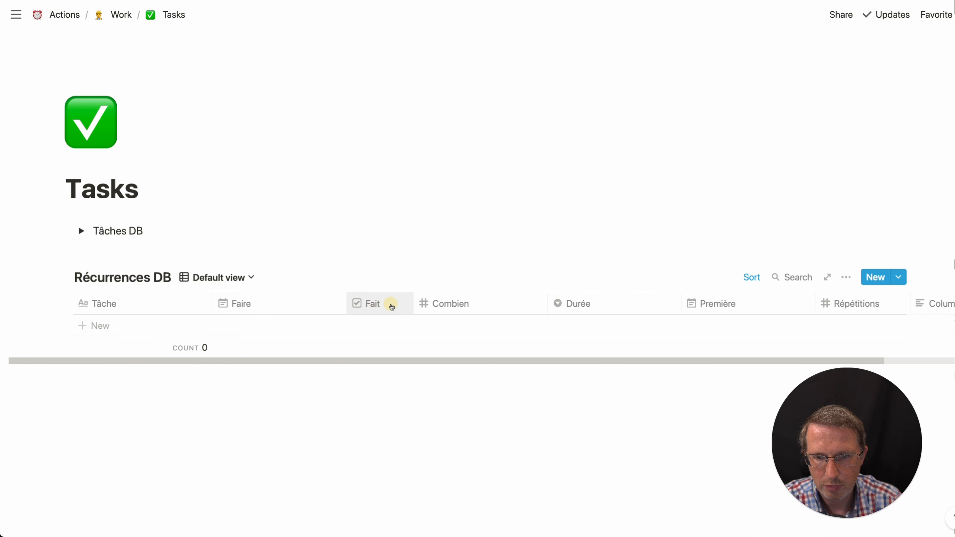
Step: Insert a checkbox property named "A répéter ?" directly after Fait in the Récurrences DB
left_click(390, 305)
mouse_move(424, 119)
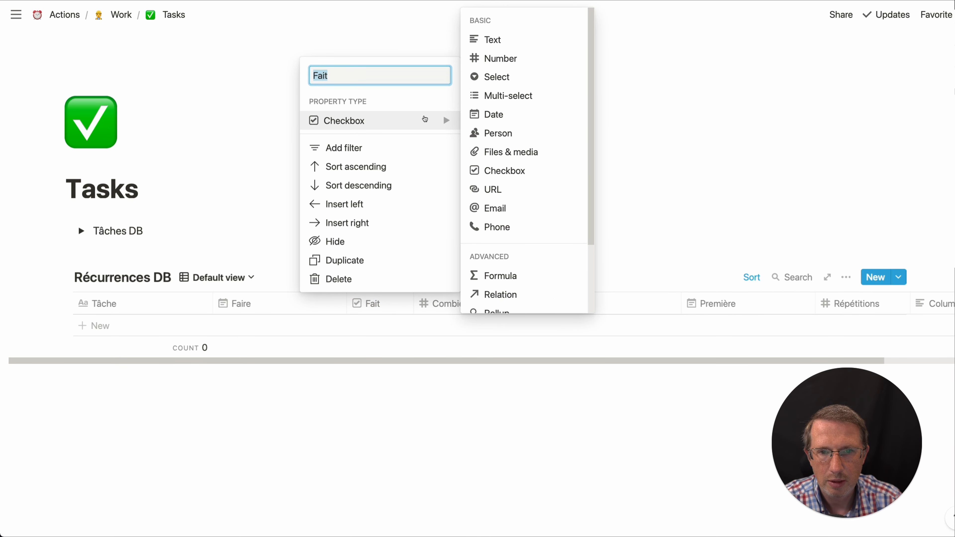
left_click(362, 221)
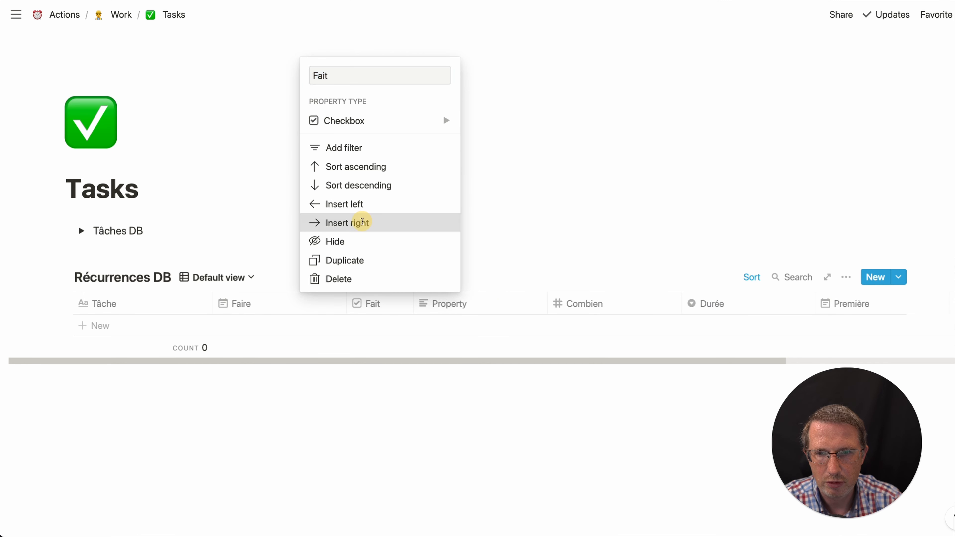
left_click(454, 303)
mouse_move(499, 120)
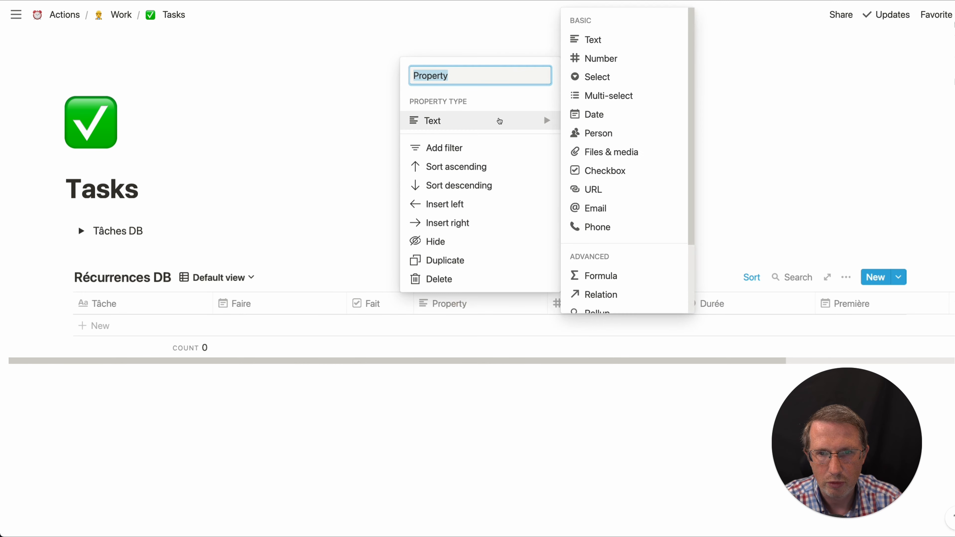
left_click(600, 171)
left_click(465, 304)
type("A répéter ?")
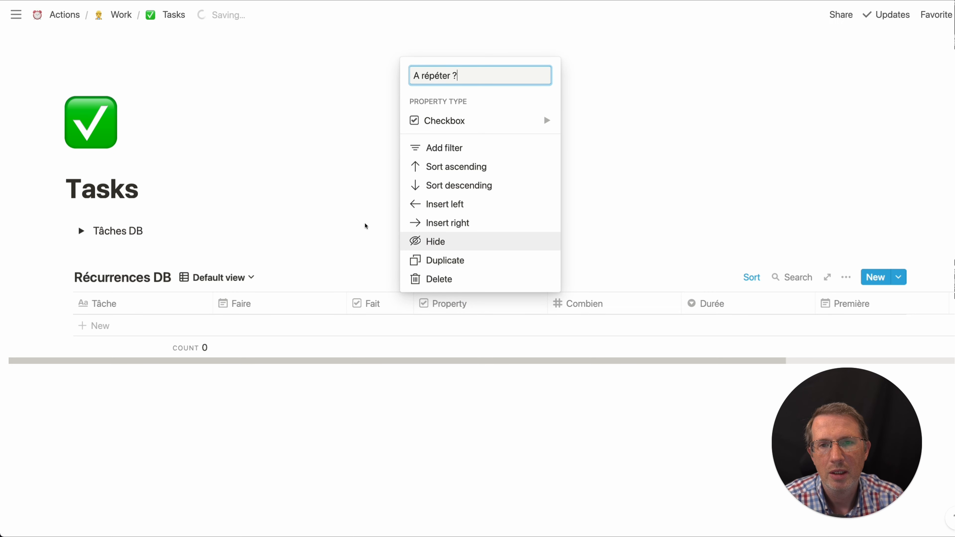
left_click(365, 225)
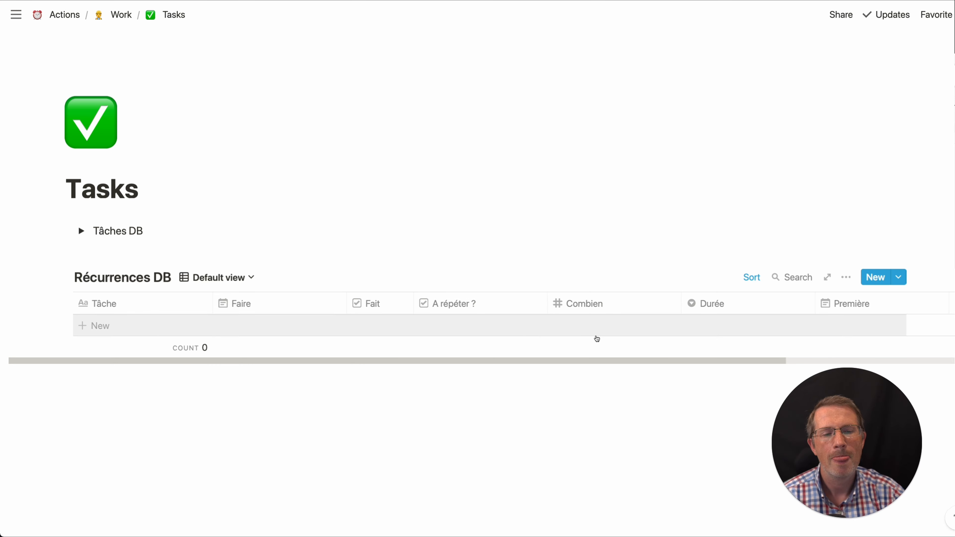
Step: Switch to the Integromat scenario, refresh the database list in the Watch Database Items module, and save its settings
mouse_move(845, 349)
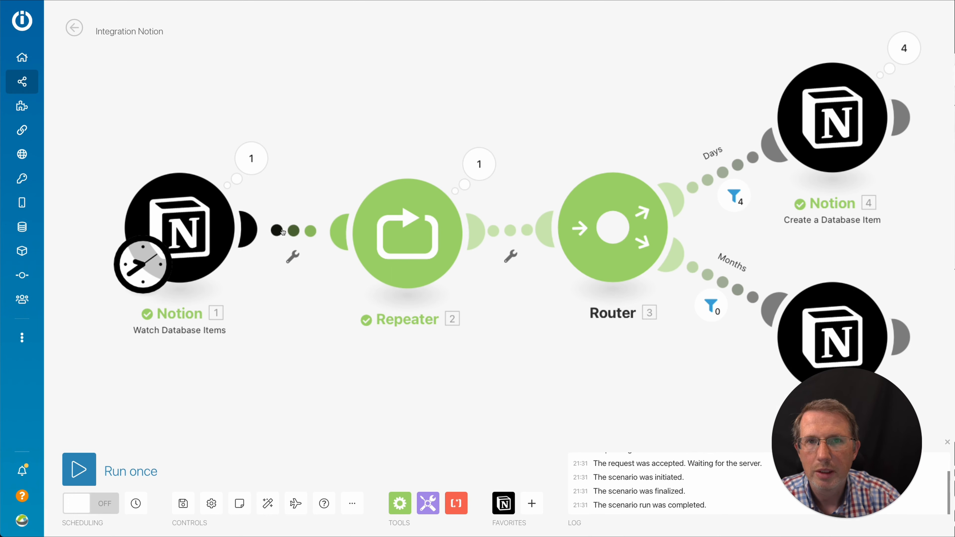
left_click(190, 234)
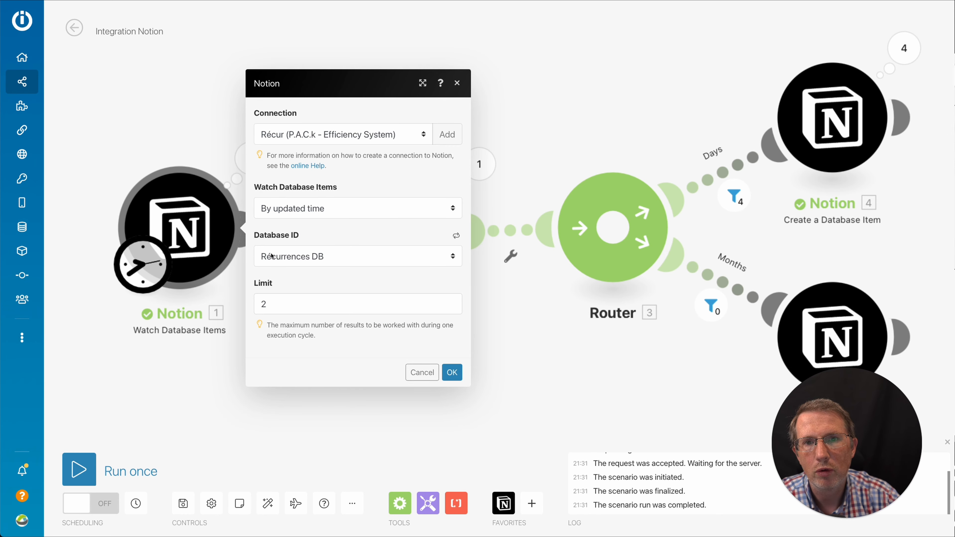
left_click(456, 237)
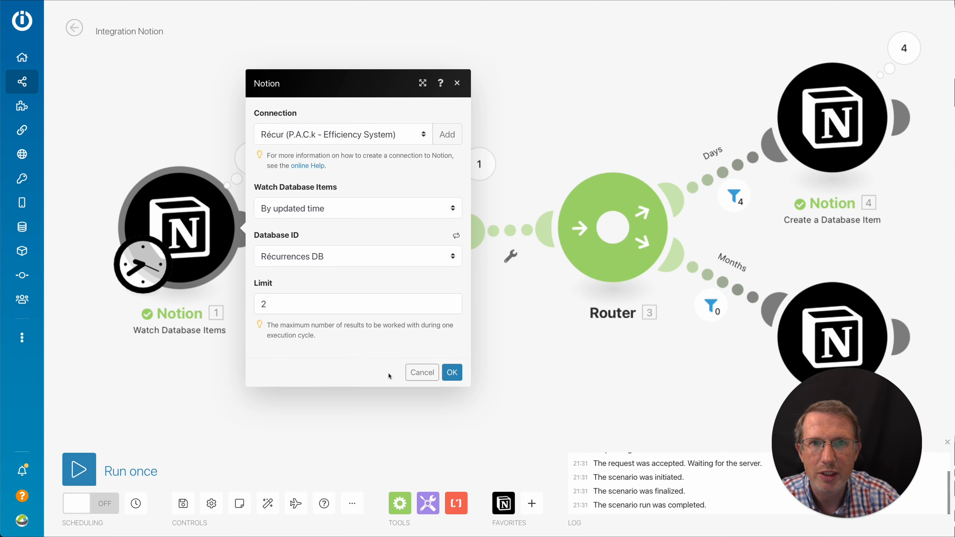
left_click(452, 372)
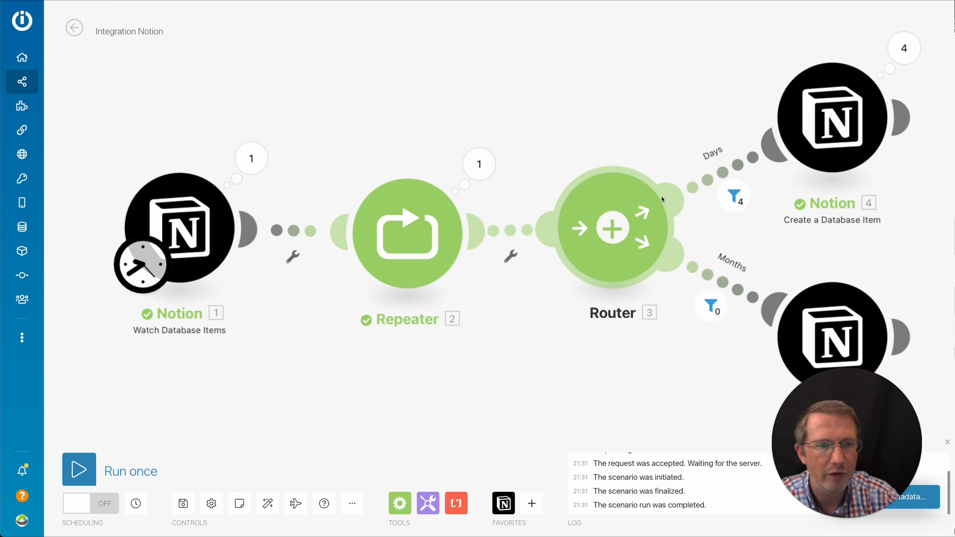
Step: Set up a filter between the Watch Database Items module and the Repeater, labelled "Fait et à répéter ?"
left_click(297, 262)
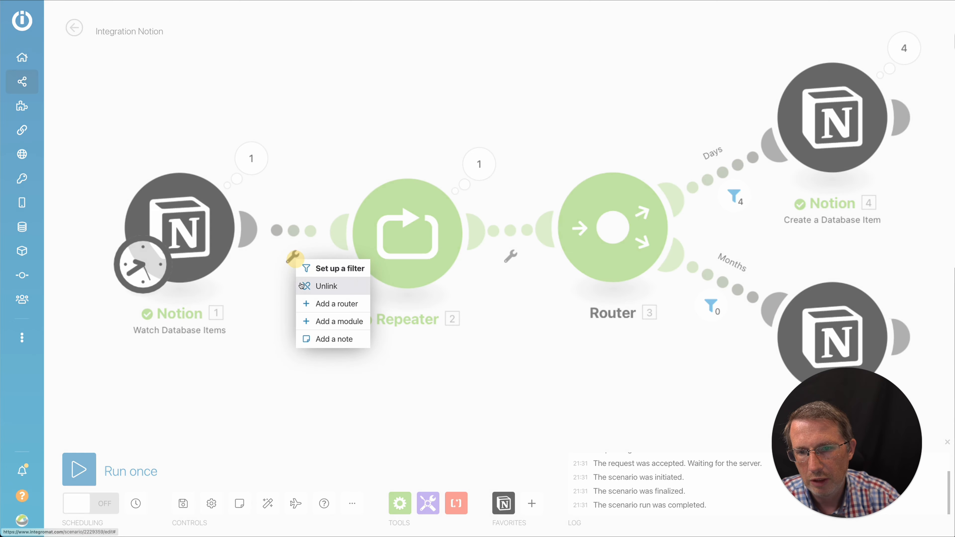
left_click(324, 273)
left_click(399, 182)
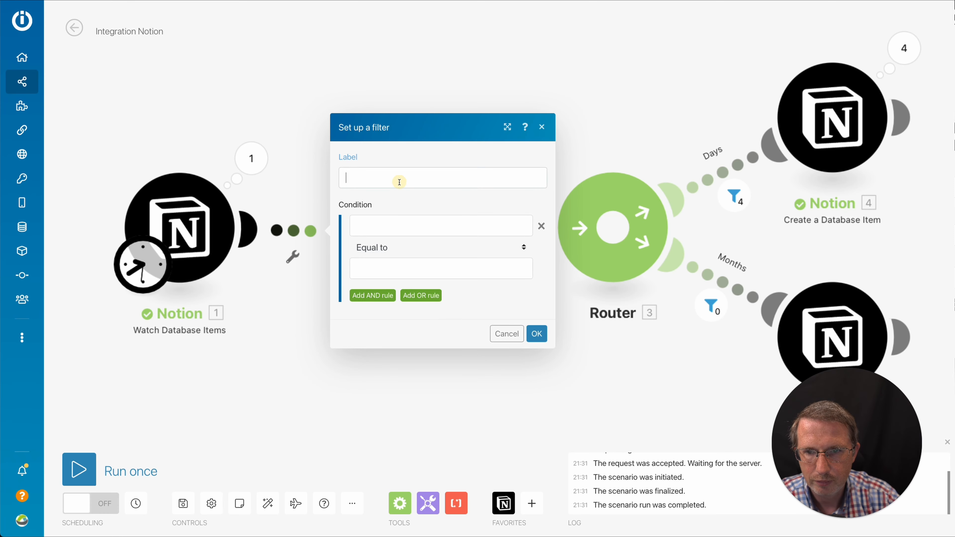
type("Fait")
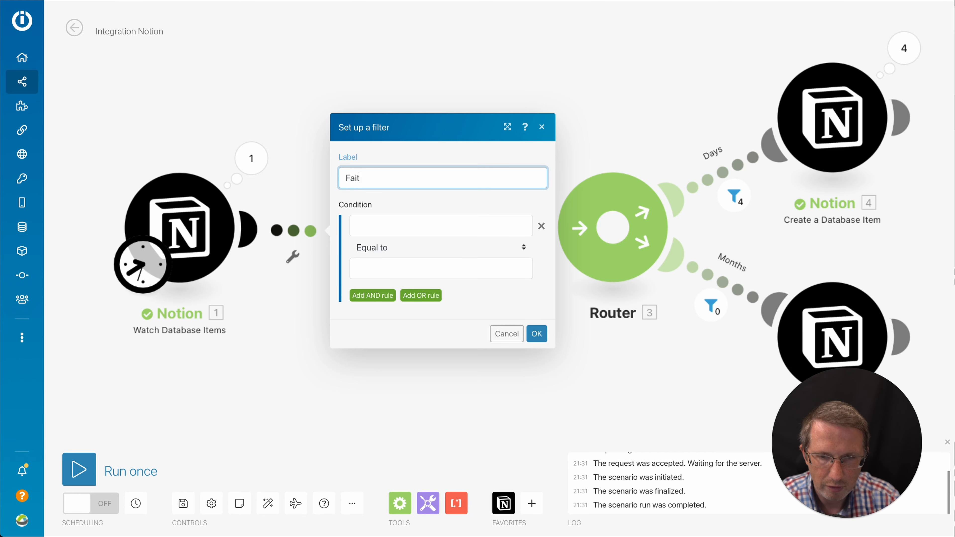
type(" et ç ")
type("répéter ?")
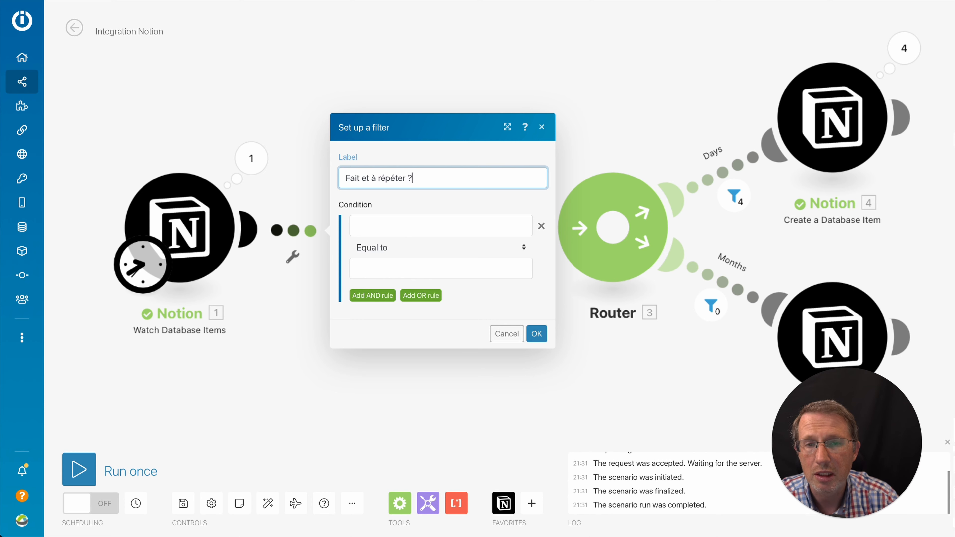
Step: Define the filter's first condition as the Fait property value Equal to the logical keyword true
left_click(408, 232)
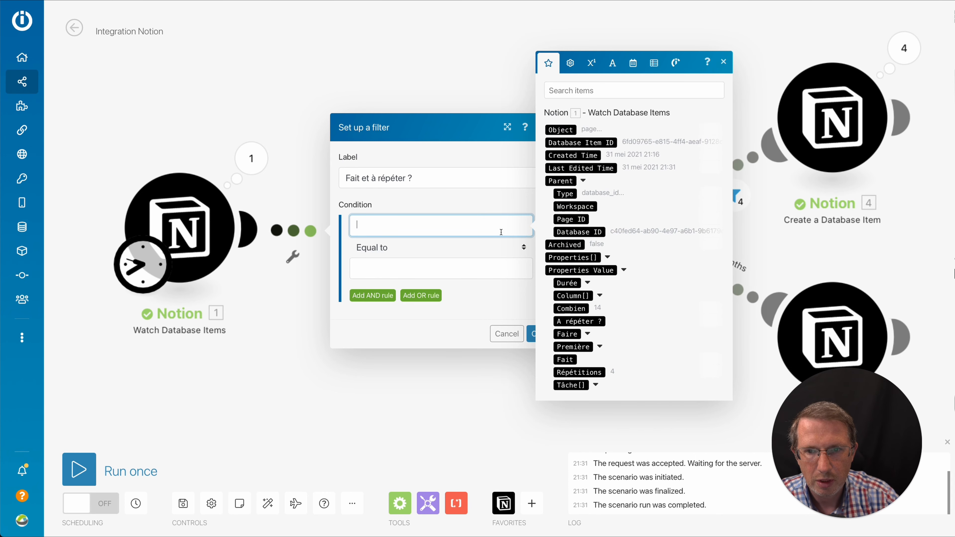
left_click(565, 359)
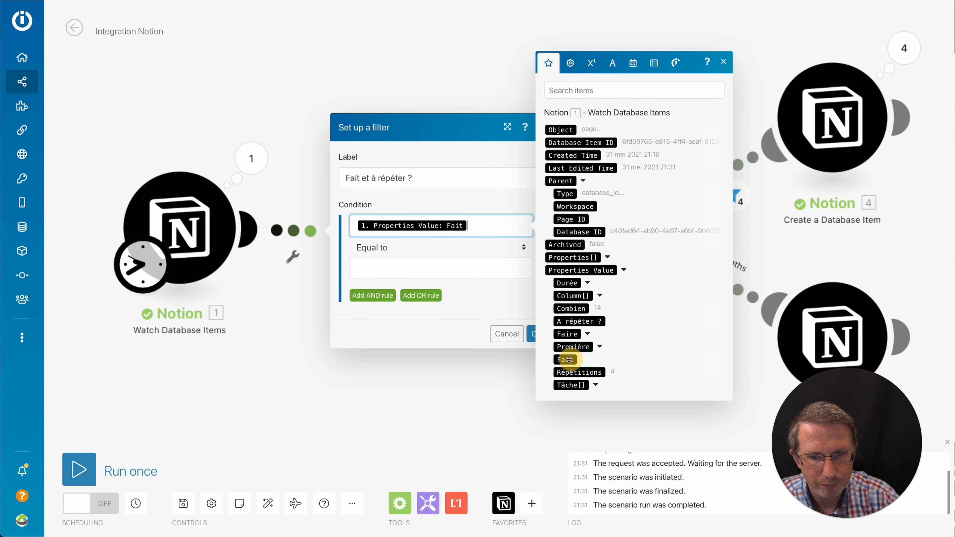
left_click(456, 268)
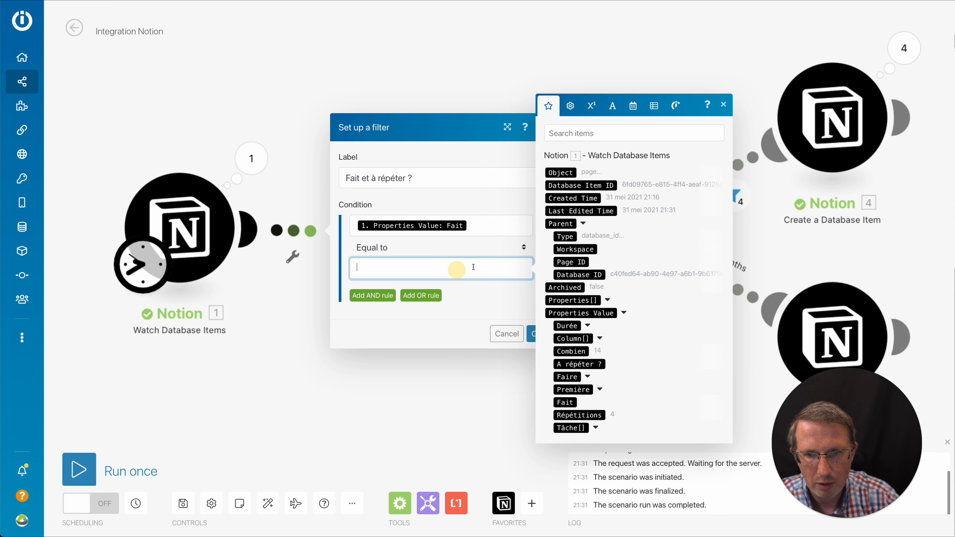
left_click(613, 106)
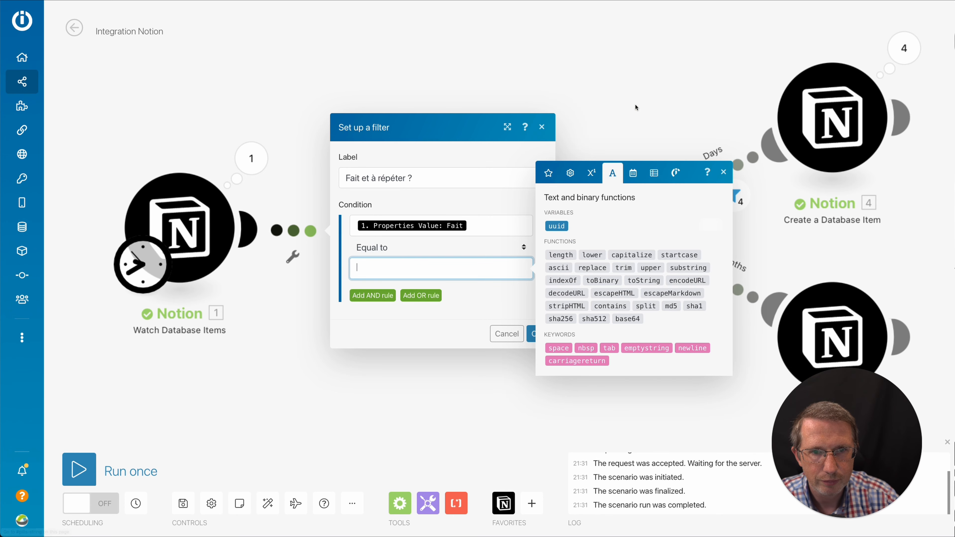
left_click(591, 172)
left_click(576, 197)
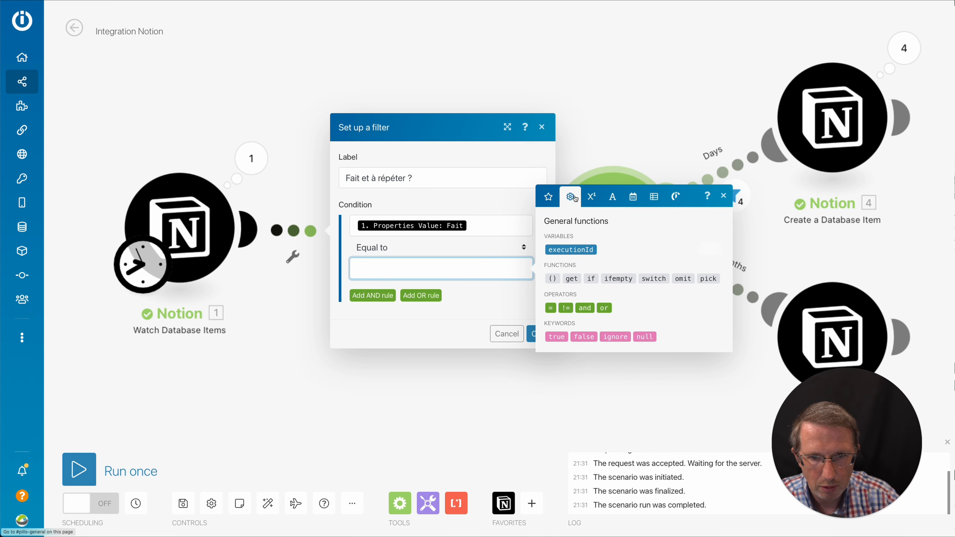
left_click(561, 335)
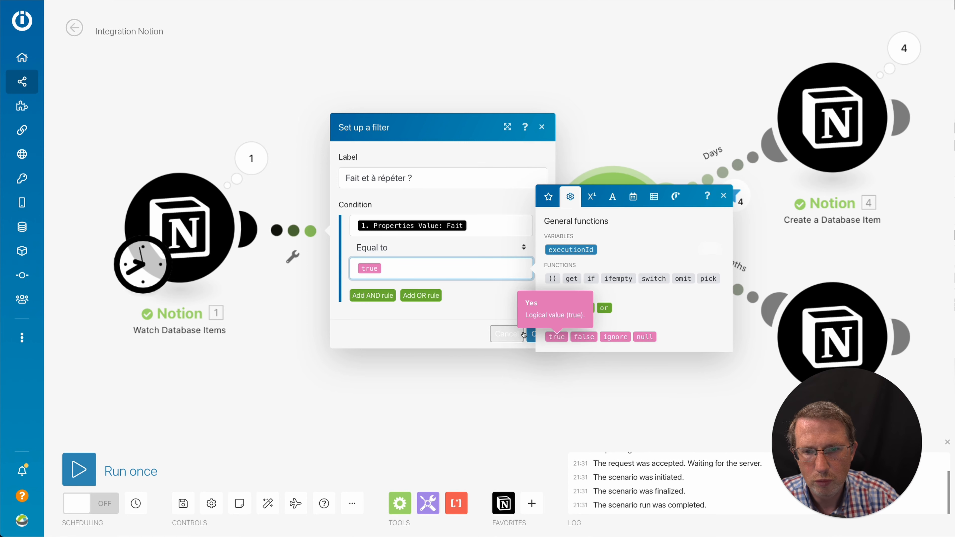
left_click(498, 304)
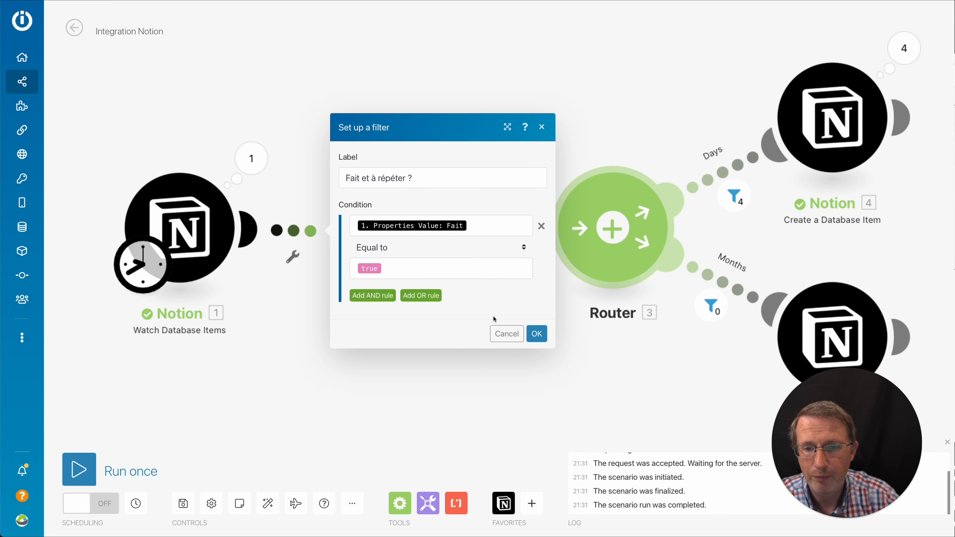
Step: Add an AND rule to the filter requiring the A répéter ? property value Equal to the keyword true, and save the filter
left_click(379, 299)
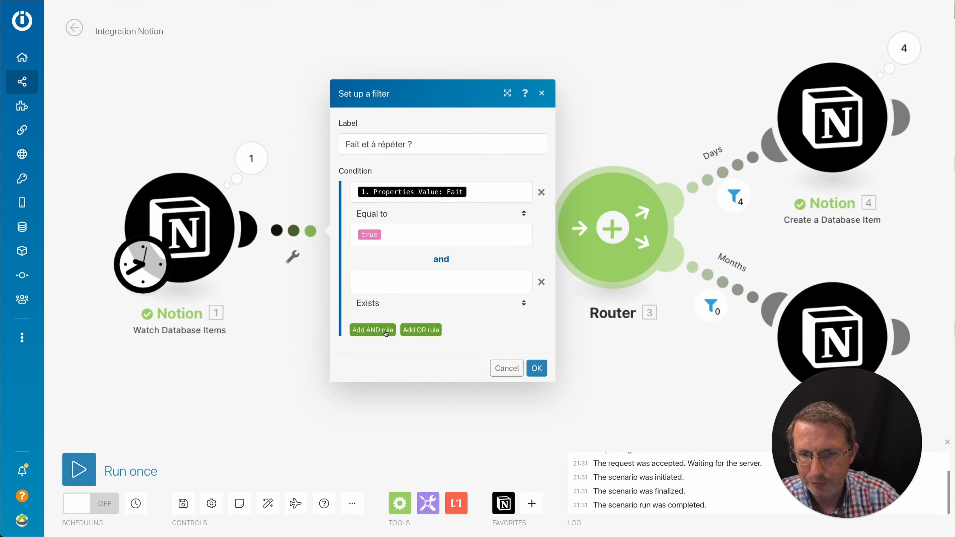
left_click(398, 282)
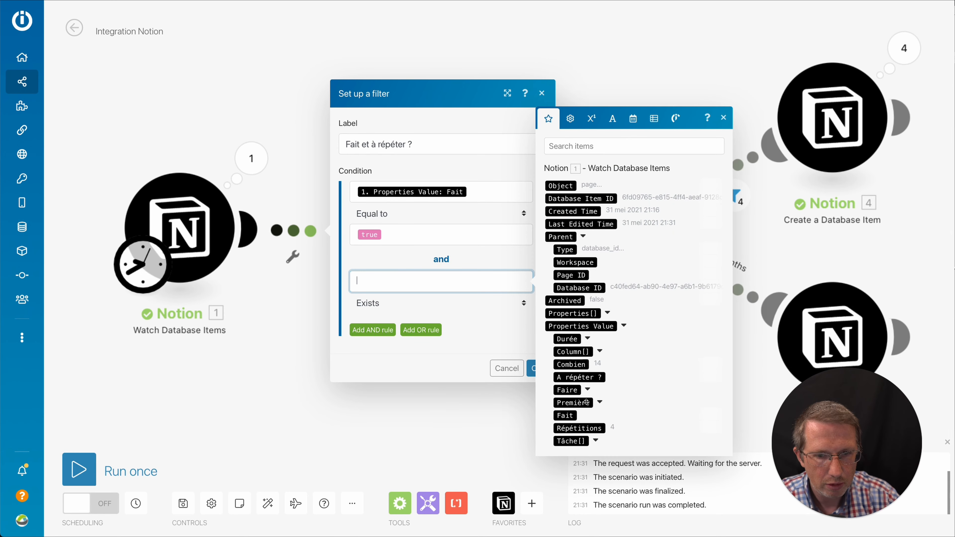
left_click(579, 377)
left_click(494, 326)
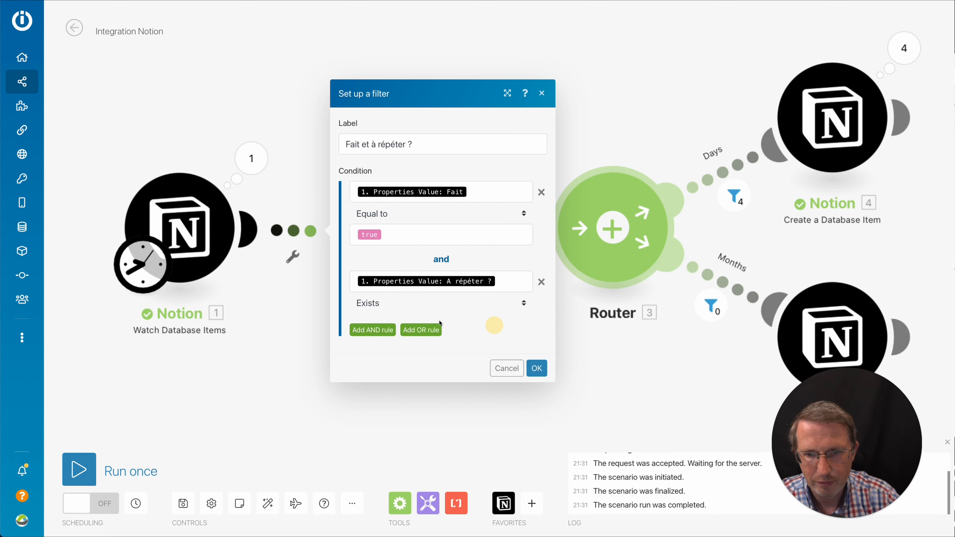
left_click(390, 303)
left_click(385, 344)
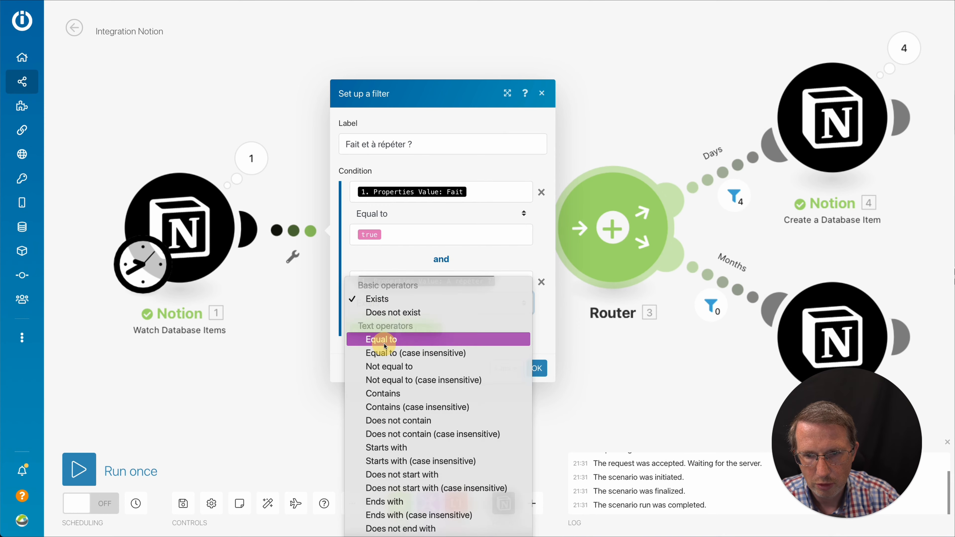
left_click(384, 312)
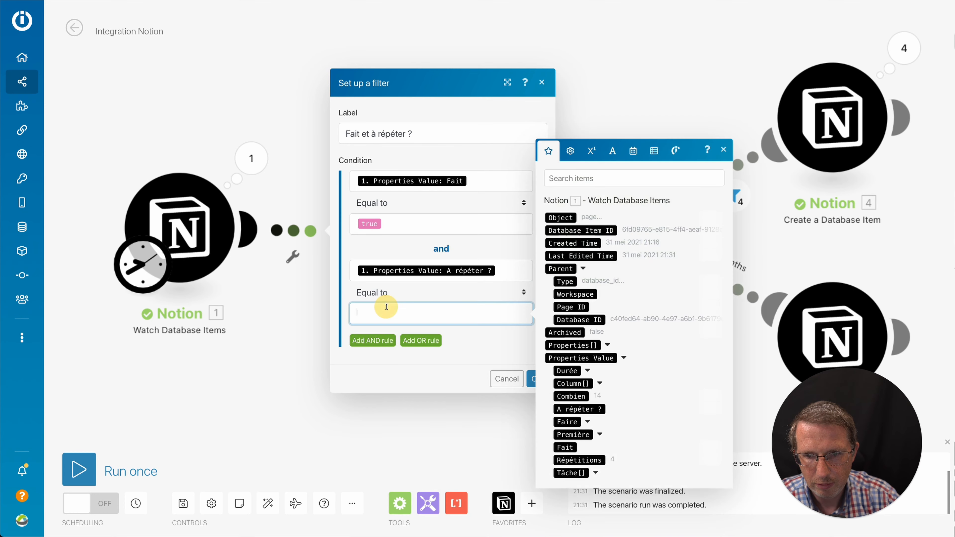
left_click(575, 157)
left_click(551, 380)
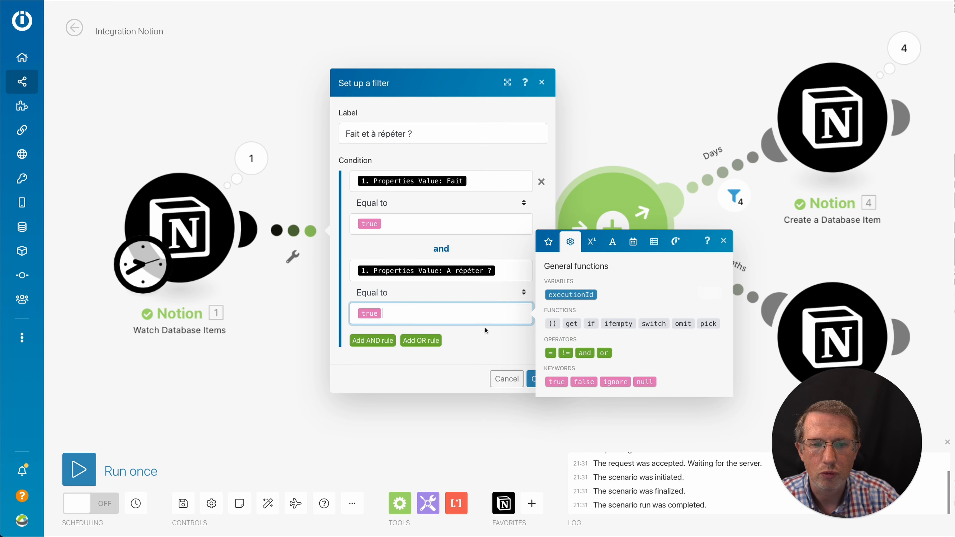
left_click(485, 327)
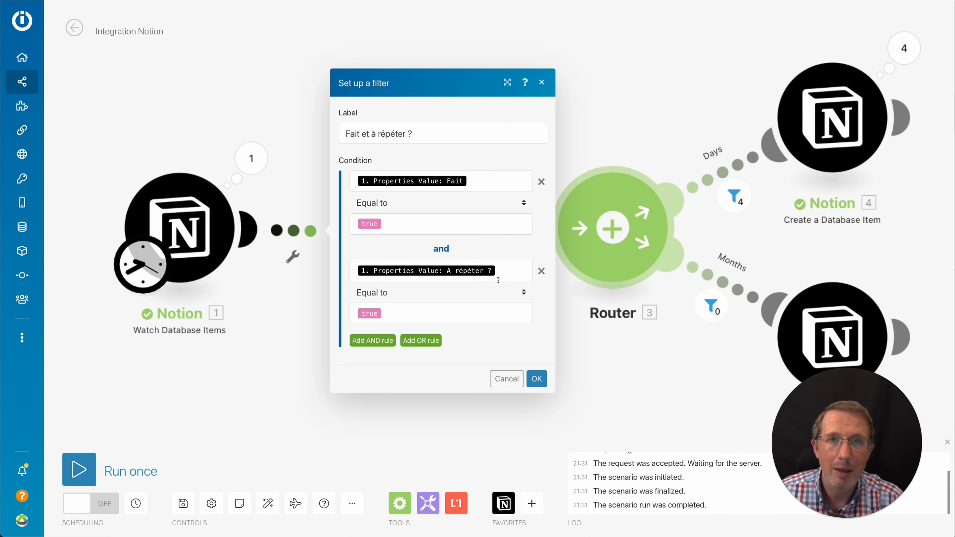
left_click(534, 378)
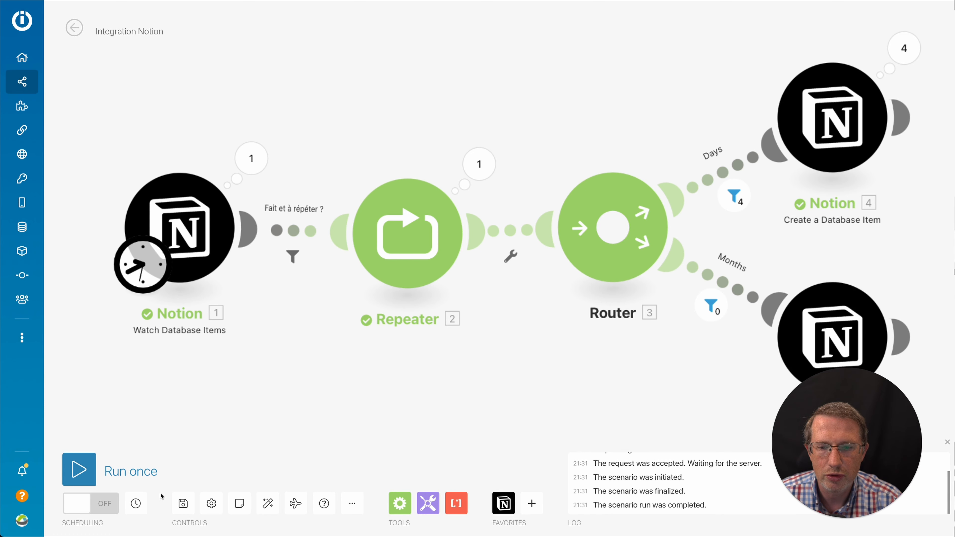
Step: Schedule the scenario to run at regular intervals of 1 minute and switch its scheduling on
left_click(136, 504)
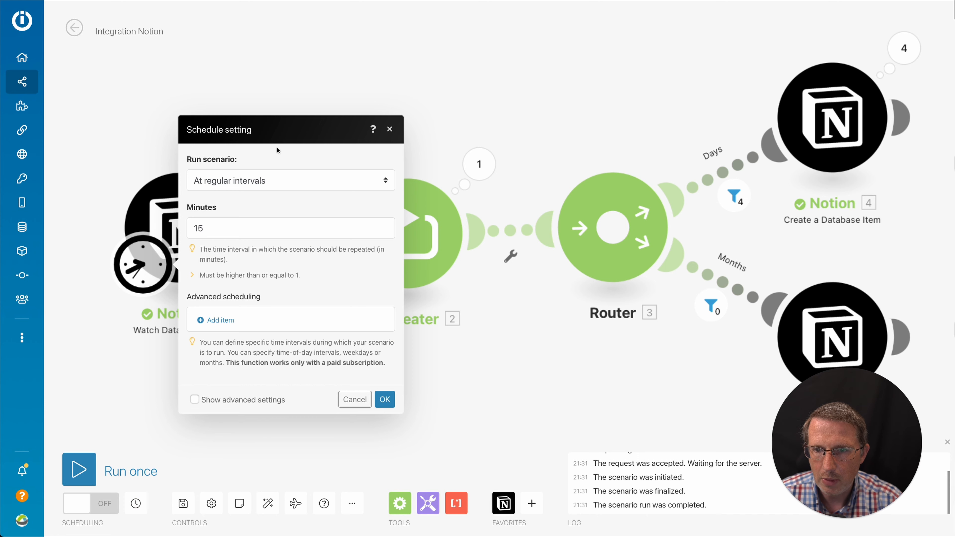
double_click(259, 235)
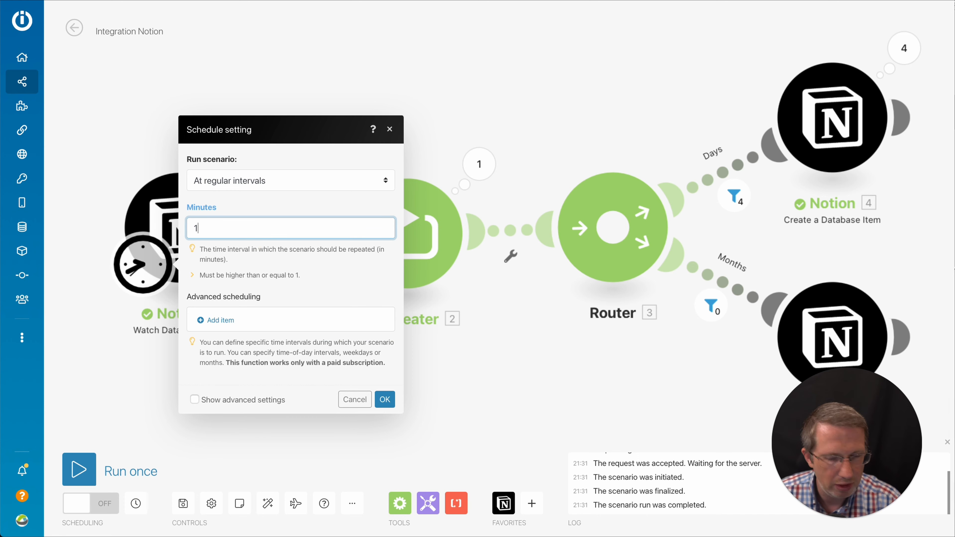
left_click(384, 399)
left_click(87, 495)
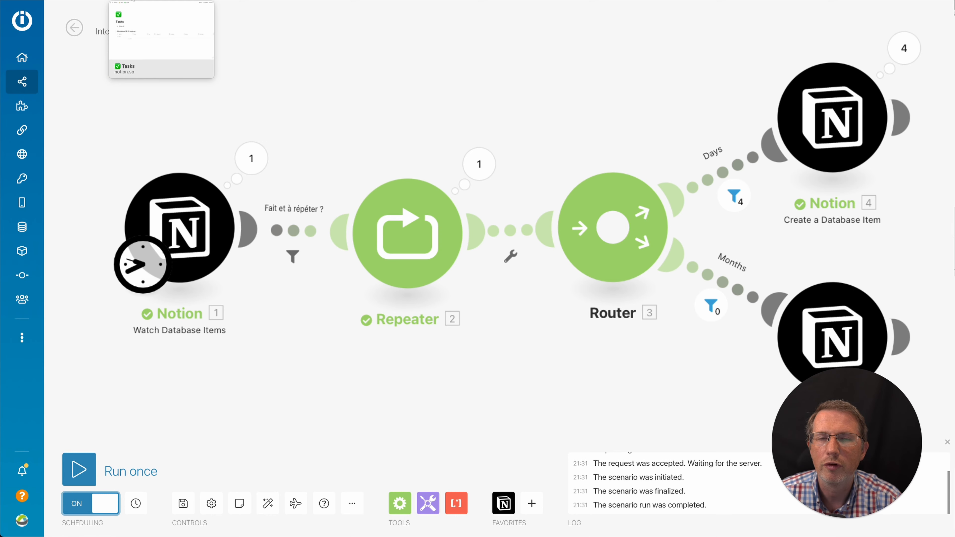
Step: Switch to the Notion Tasks page and add a Récurrences DB item "Faire les paiements" with the Faire date May 31, 2021
left_click(133, 1)
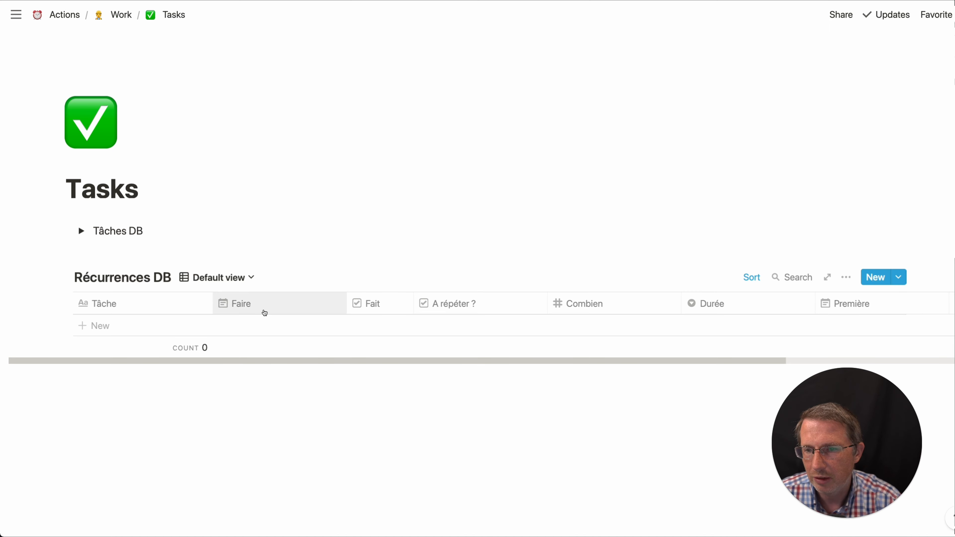
left_click(112, 325)
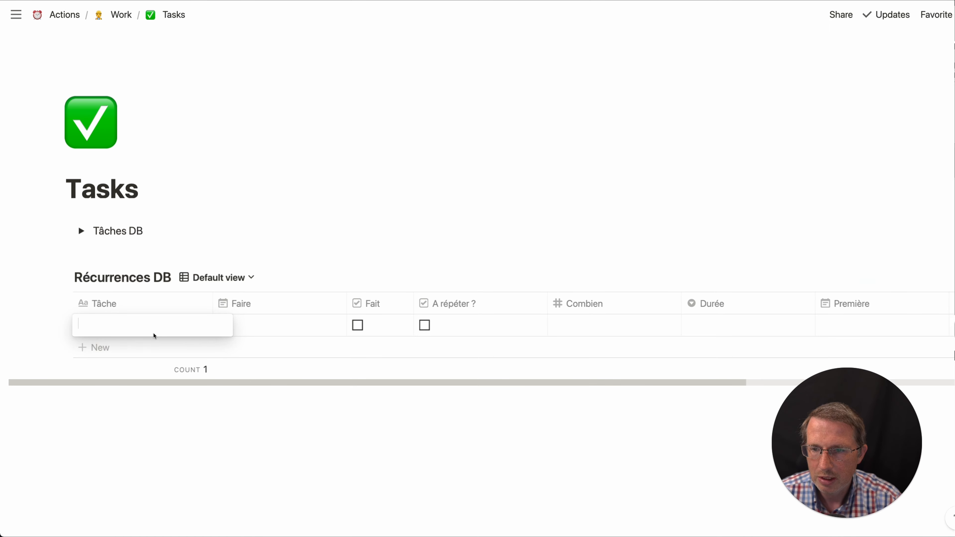
type("Faire les paiements")
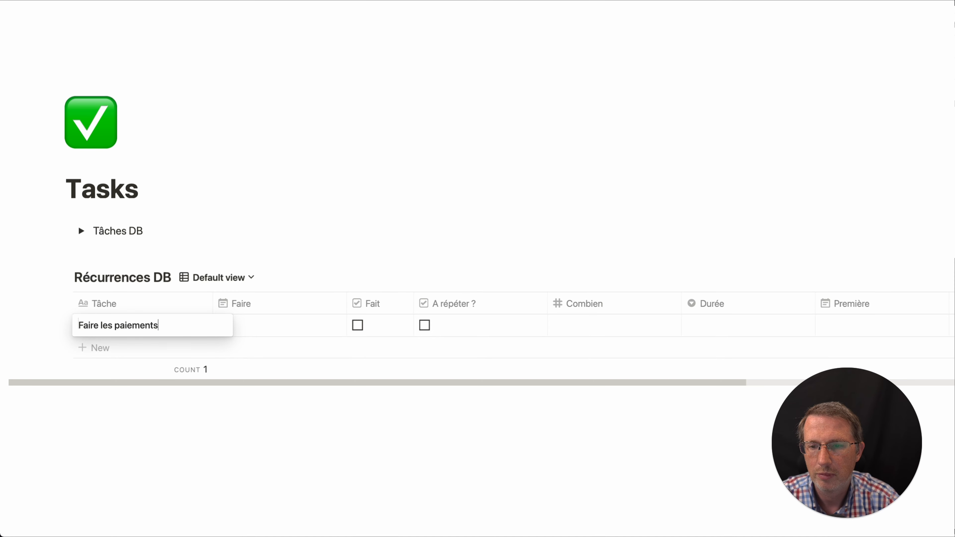
key("Escape")
left_click(300, 324)
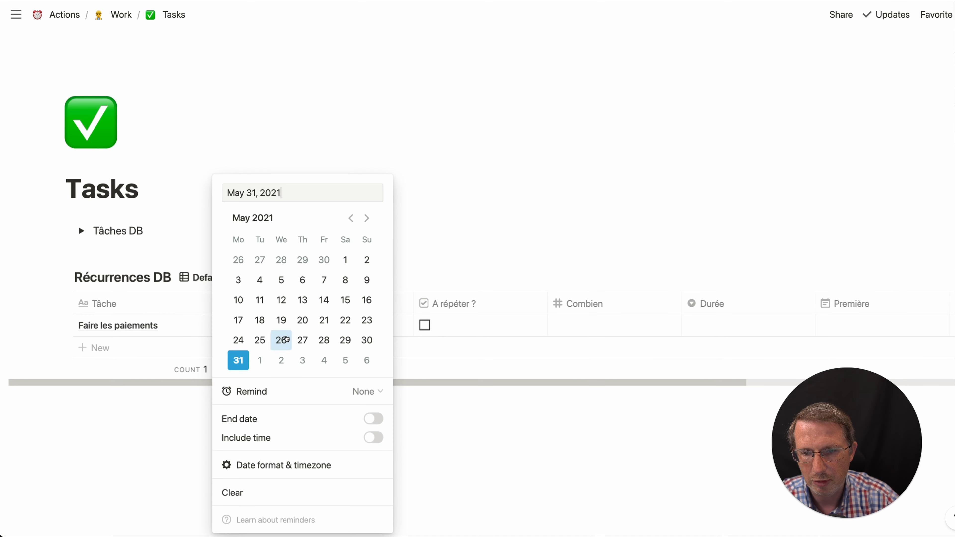
left_click(460, 441)
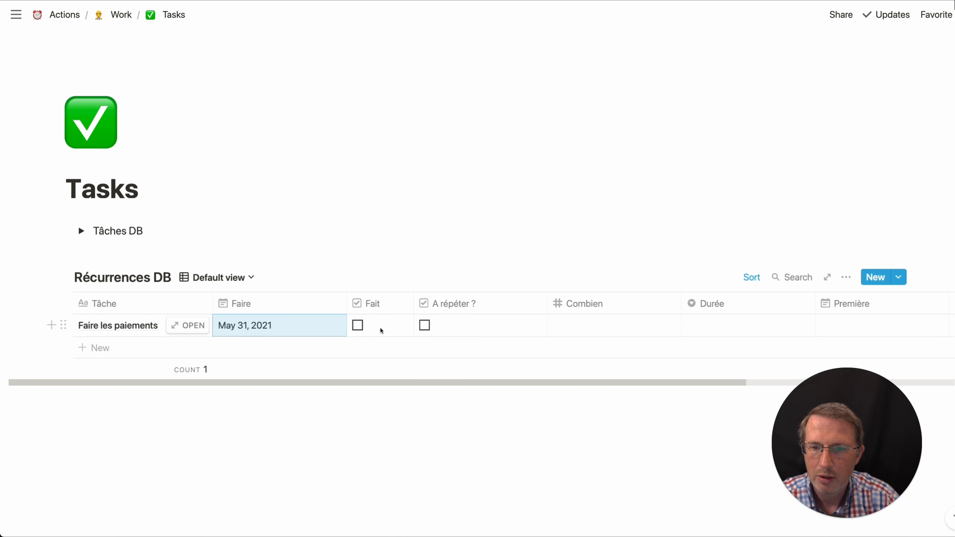
Step: Set the "Faire les paiements" item's recurrence to Combien 1 and Durée months
left_click(606, 315)
type("1")
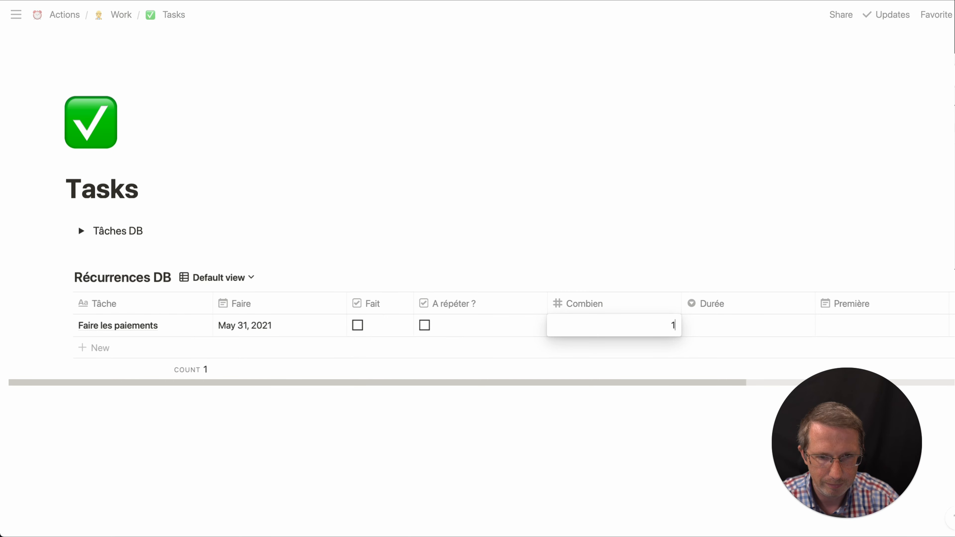
left_click(747, 326)
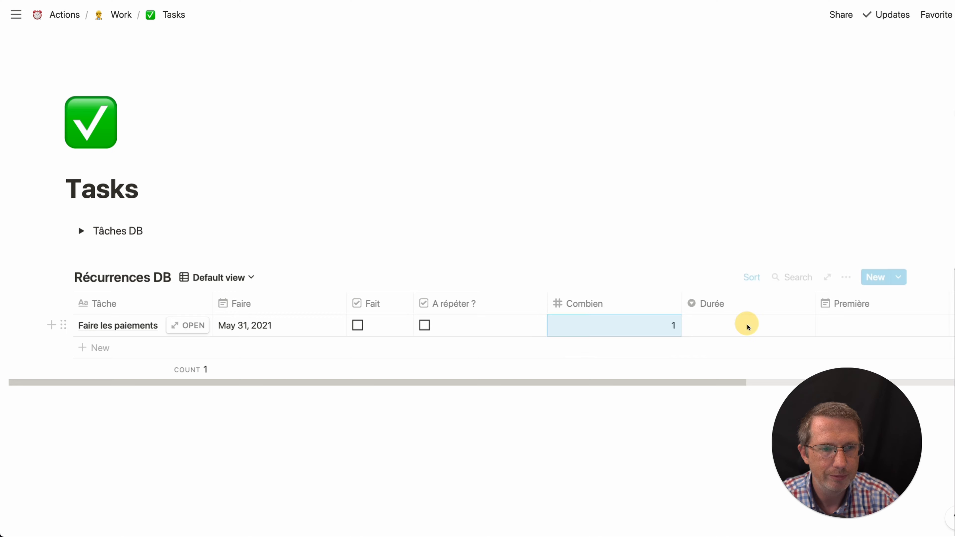
left_click(755, 327)
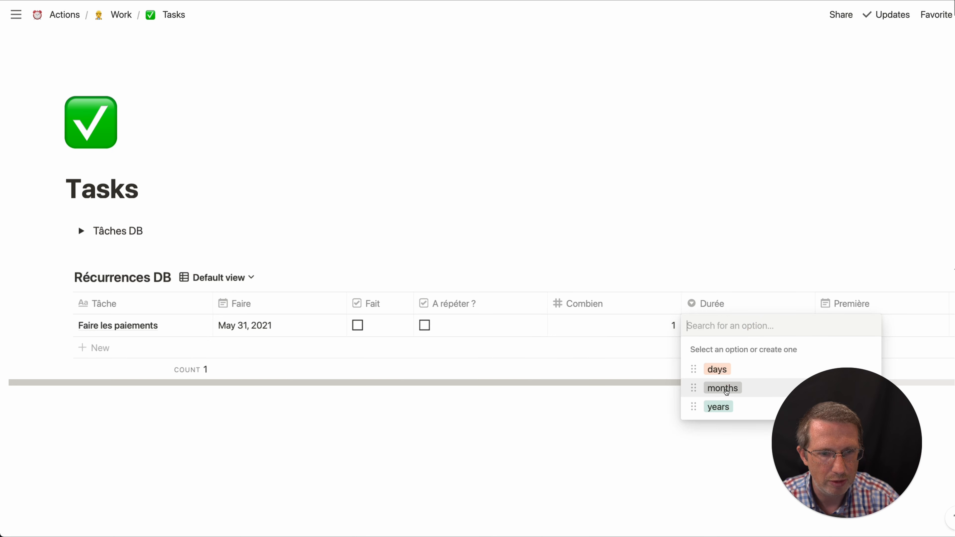
left_click(725, 391)
Step: Set the item's Première date to May 31, 2021 and its Répétitions to 12
left_click_drag(740, 383, 854, 378)
left_click(759, 331)
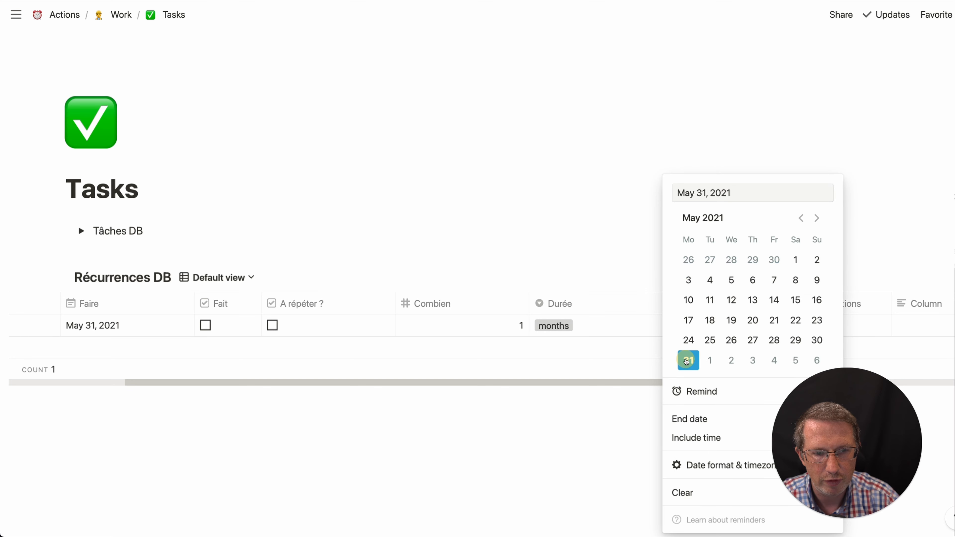
left_click(611, 409)
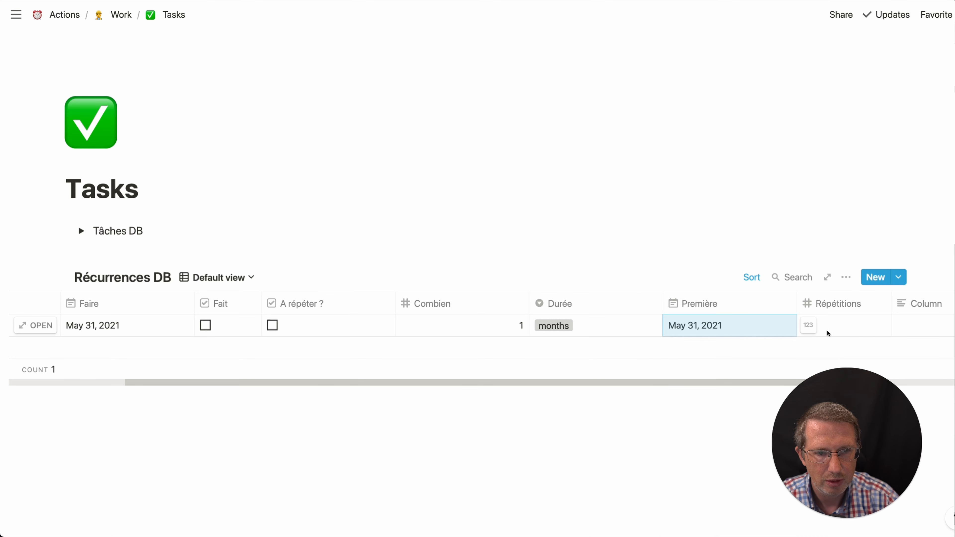
left_click(839, 325)
type("12")
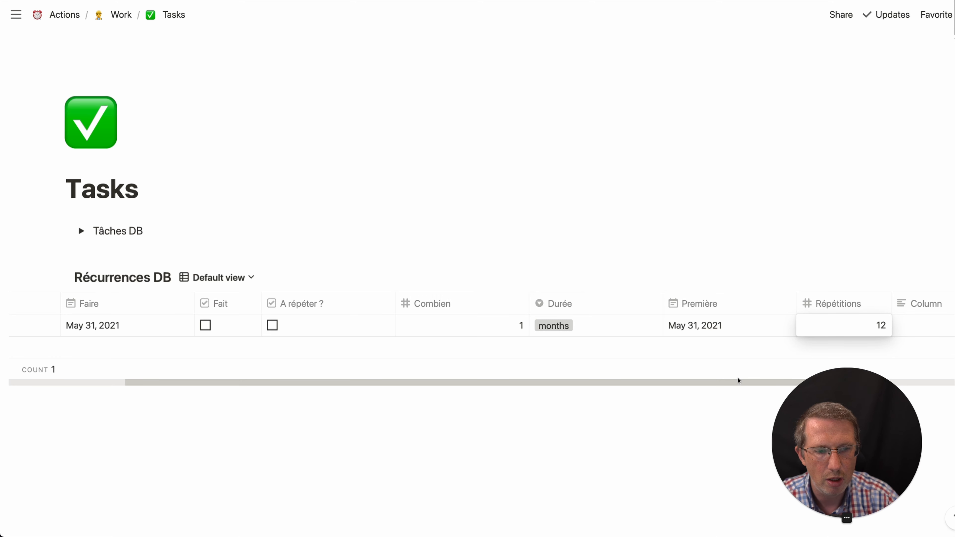
left_click_drag(736, 382, 652, 388)
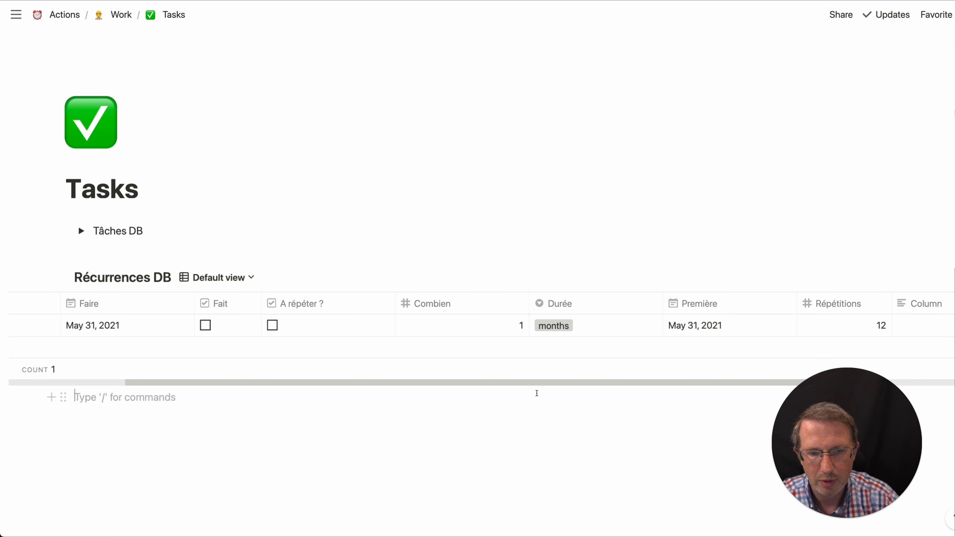
left_click_drag(532, 386, 368, 390)
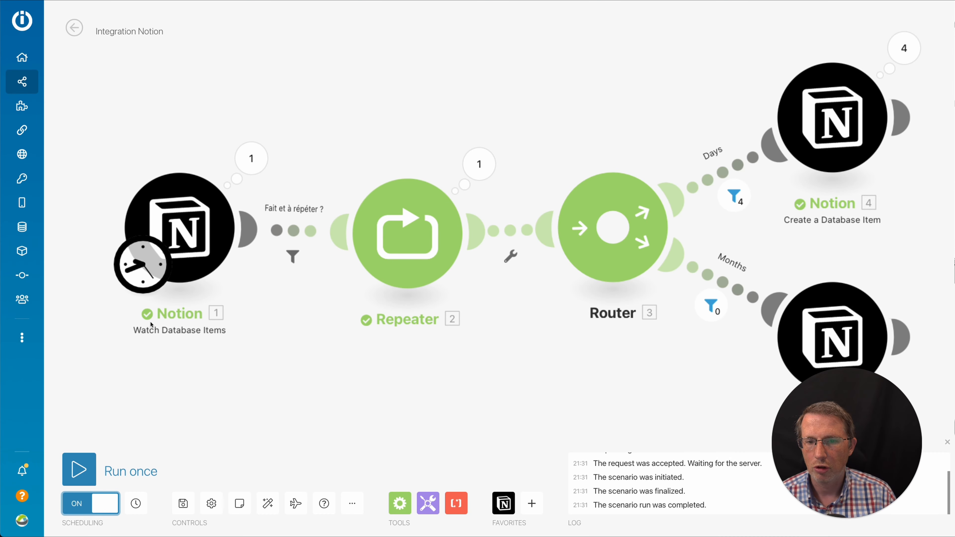
Step: Switch to the Integromat scenario, run it once, and inspect how the "Fait et à répéter ?" filter evaluated the bundle
left_click(80, 474)
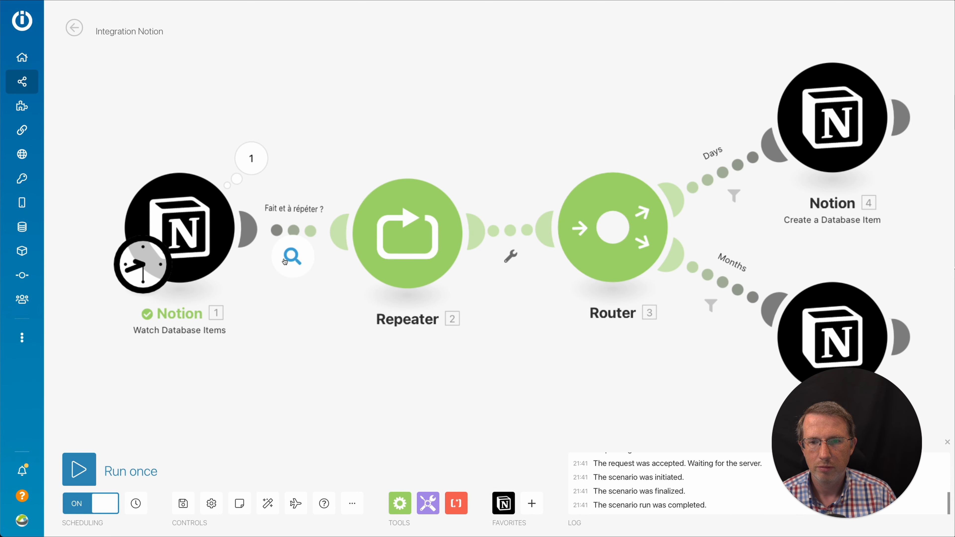
left_click(293, 256)
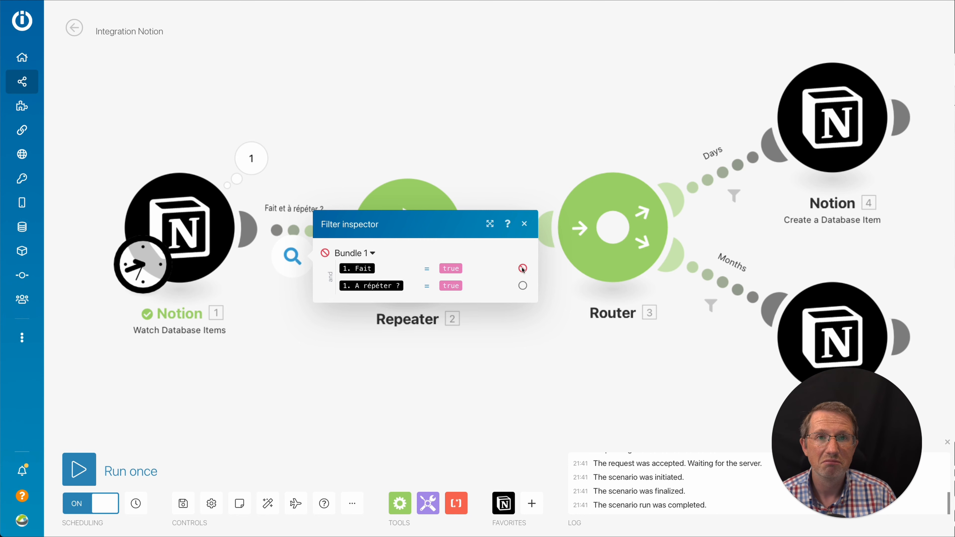
left_click(300, 355)
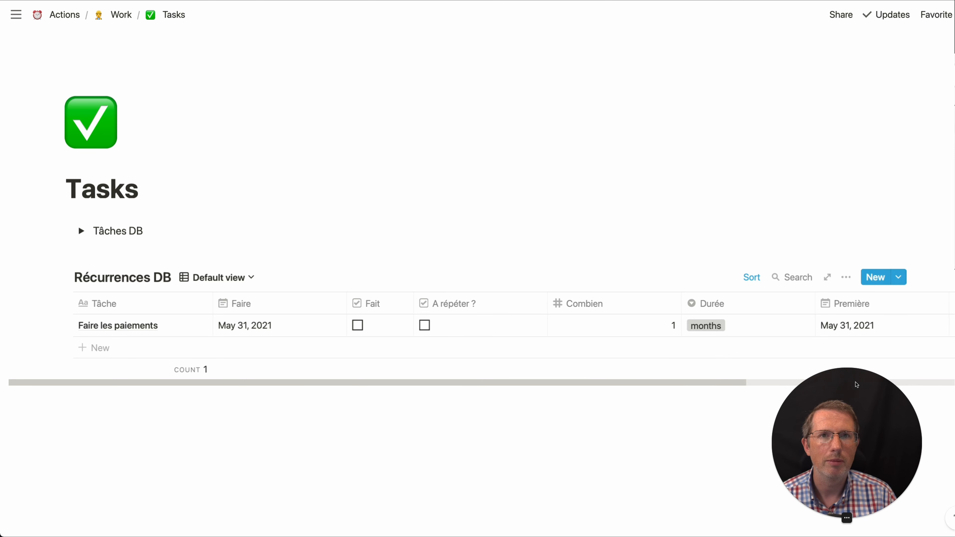
Step: In the Notion Récurrences DB, check Fait and A répéter ? for "Faire les paiements" and review the items the scheduled scenario creates
left_click(357, 325)
left_click(425, 325)
left_click(561, 190)
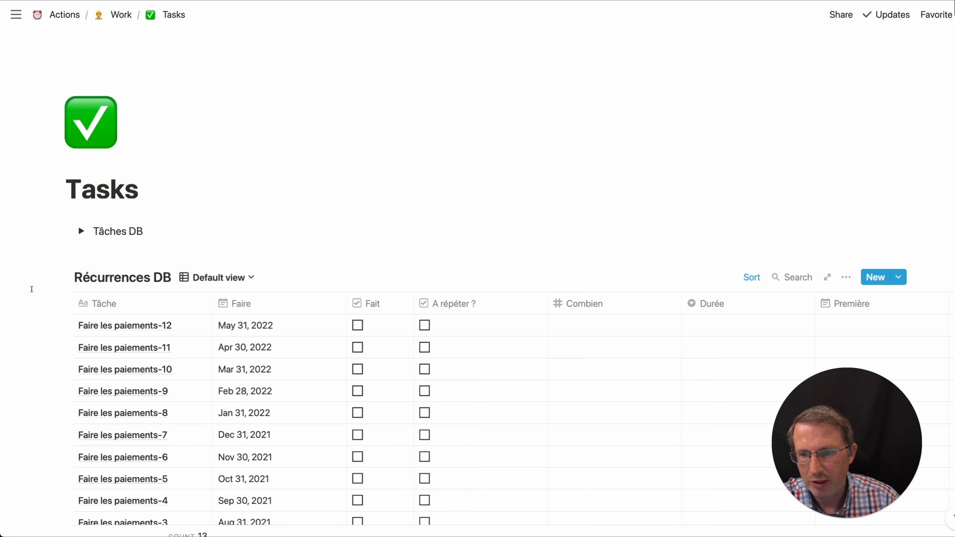
scroll(240, 261, "down", 5)
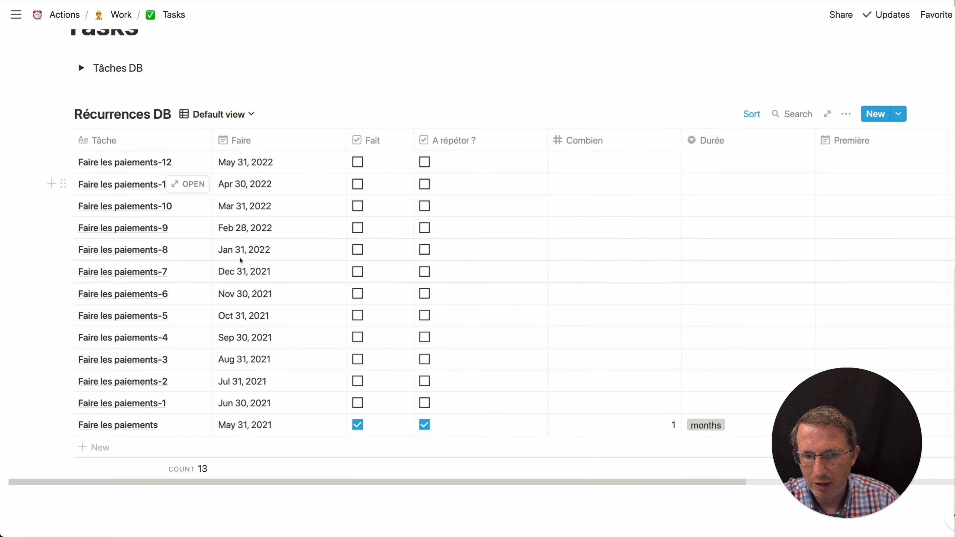